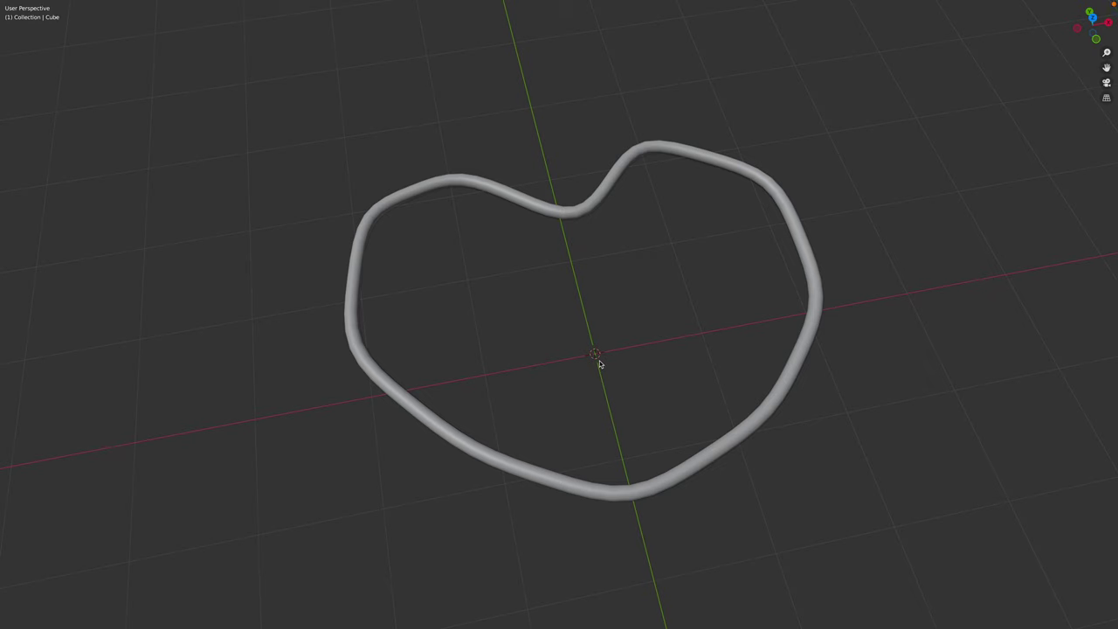
- Play the heart curve's growth animation in the maximized viewport, then restore the full editor layout
key(space)
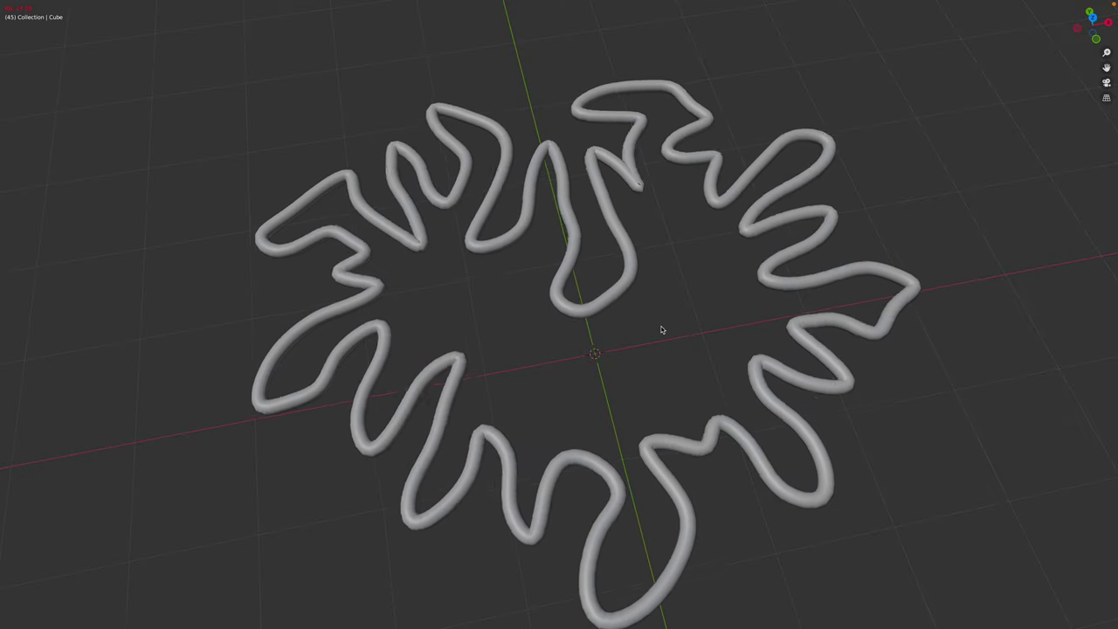
scroll(661, 330, down, 4)
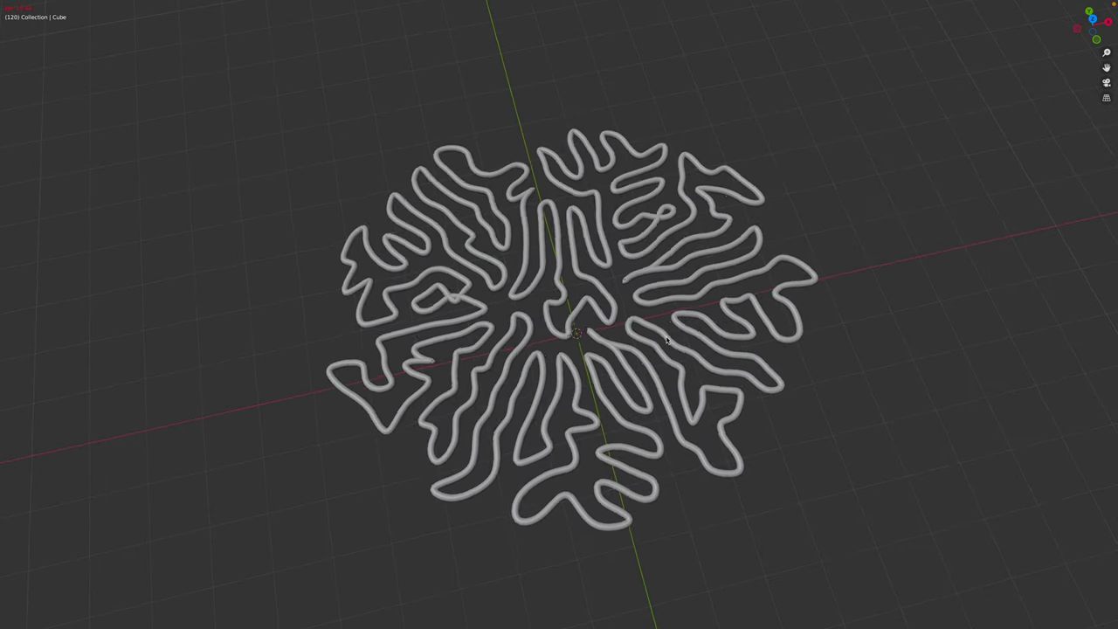
key(ctrl+alt+space)
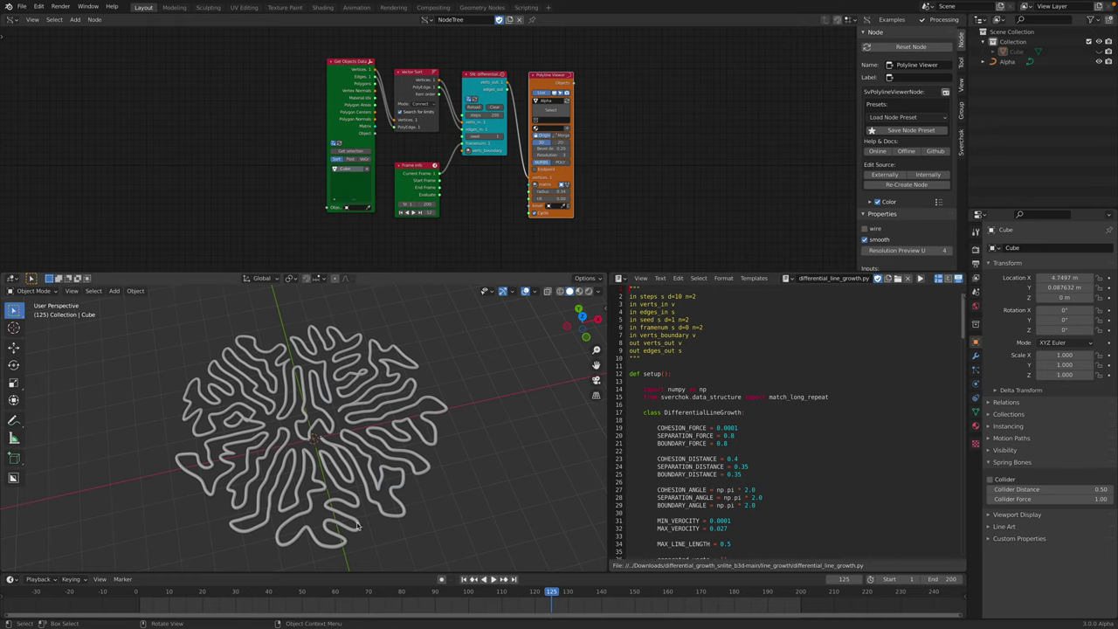
- Scrub the timeline back to the early frames and forward to frame 187 to review the curve's growth
drag(555, 592, 231, 580)
scroll(470, 483, down, 1)
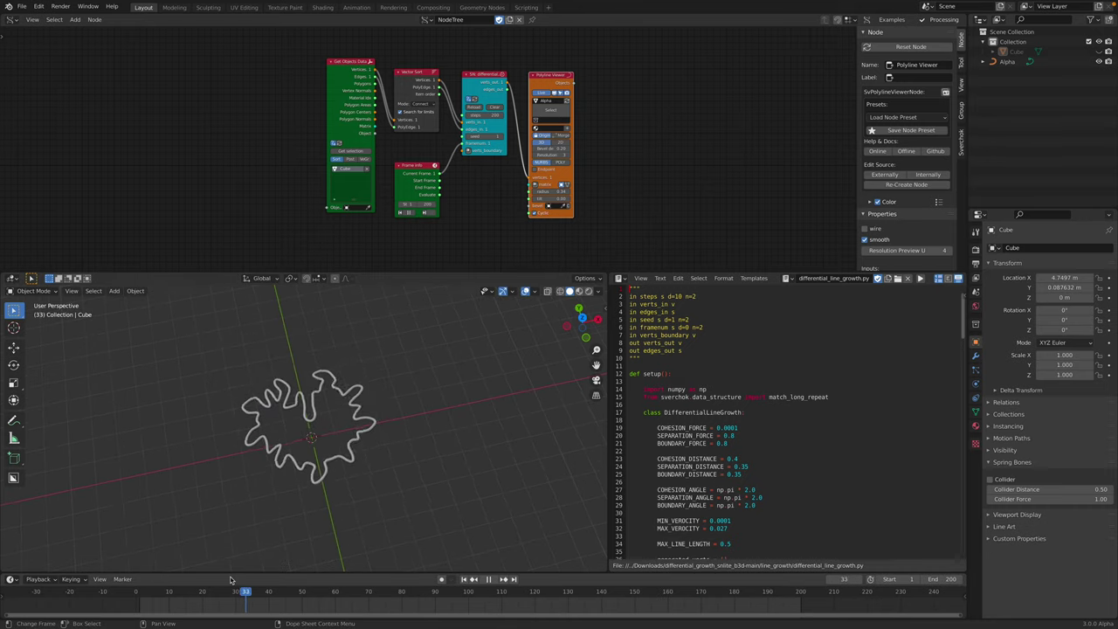
drag(445, 581, 759, 583)
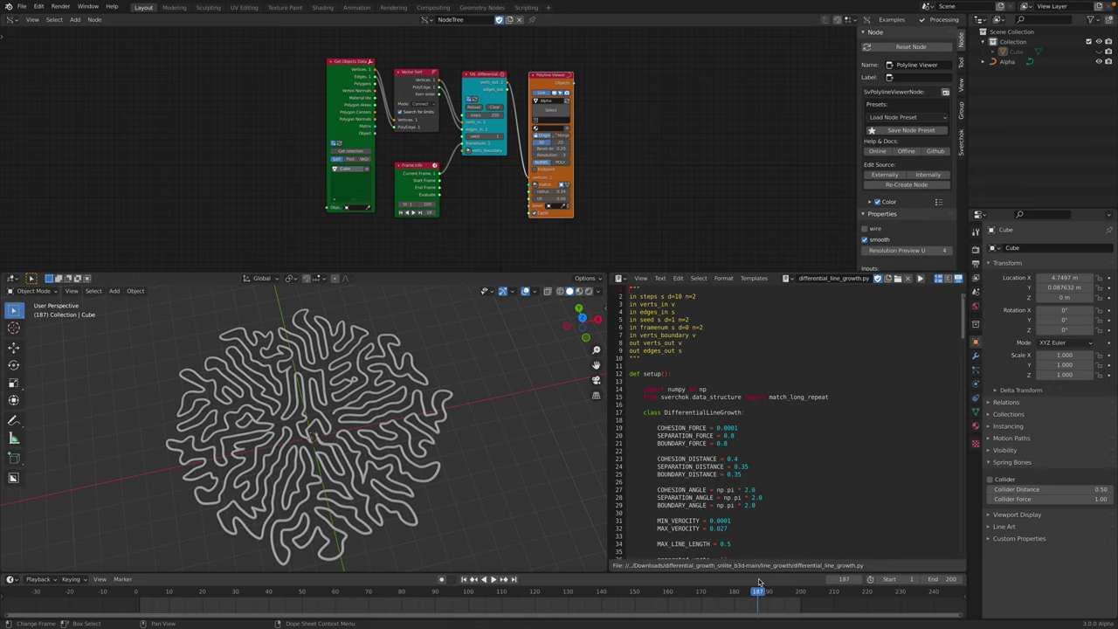
- Switch to Safari and look through the Google image results for differential growth
key(ctrl+Right)
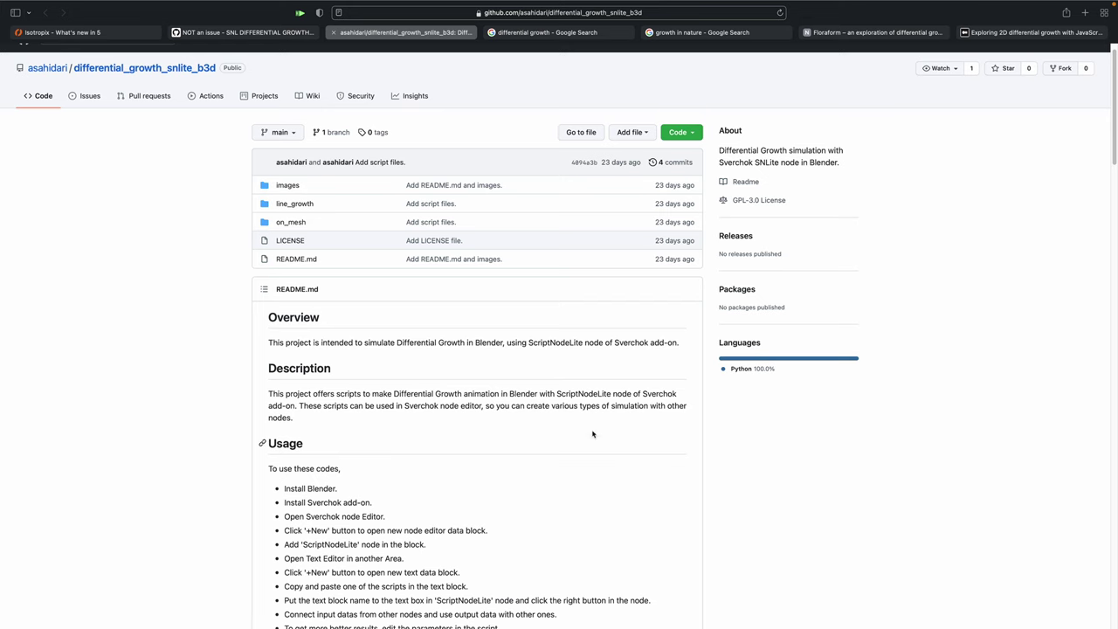
click(585, 36)
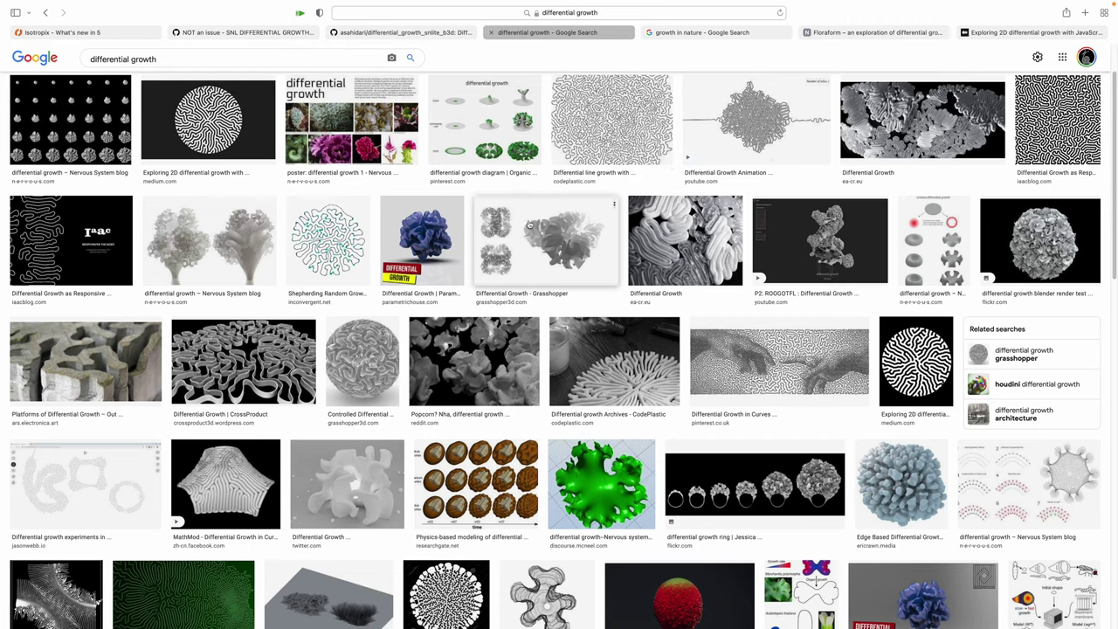
scroll(458, 335, down, 5)
scroll(458, 335, up, 10)
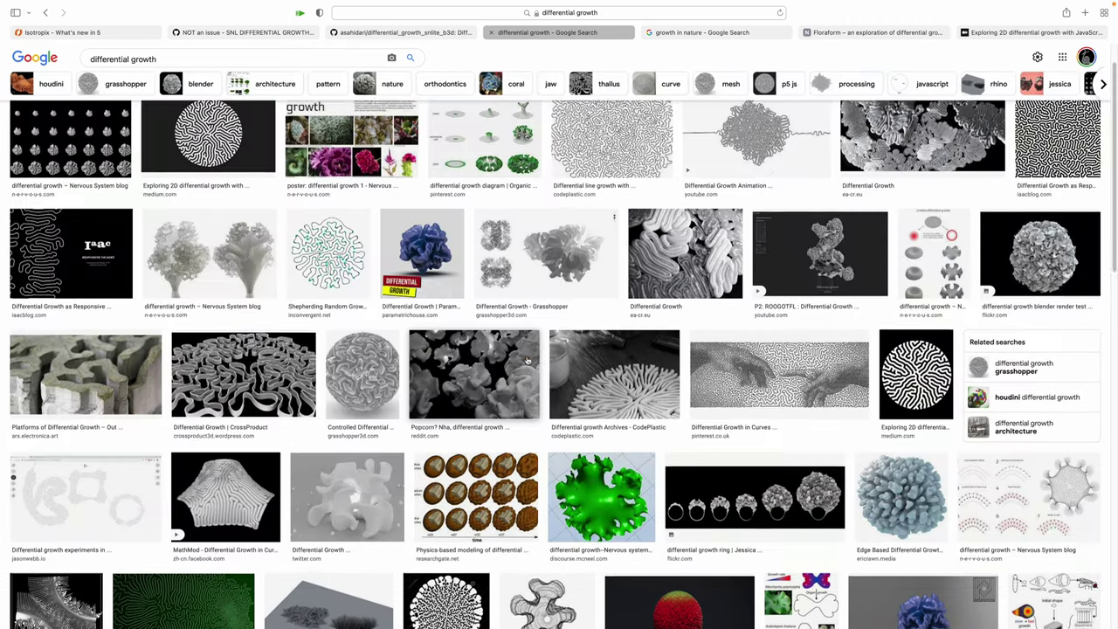
- Look through the Google image results for differential growth in nature
click(704, 35)
scroll(326, 258, down, 5)
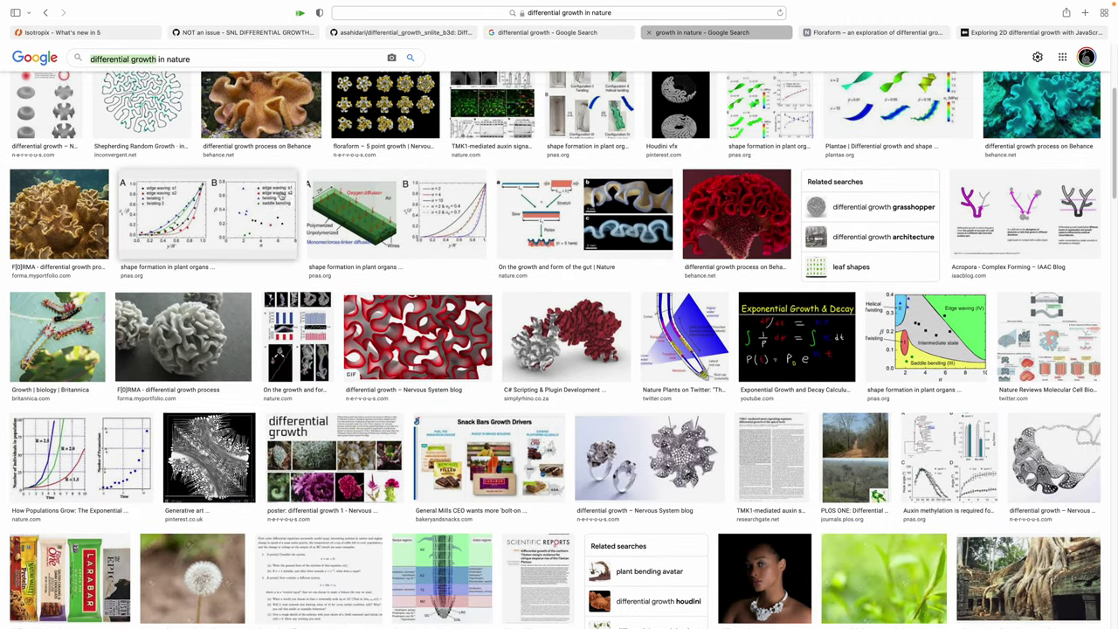
scroll(325, 258, up, 3)
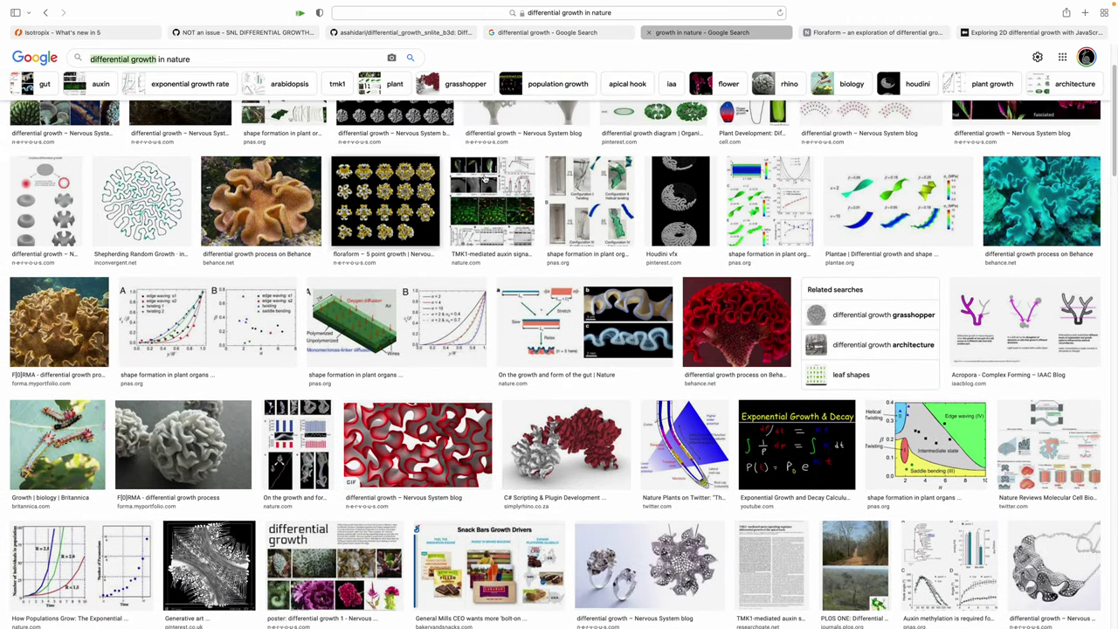
scroll(287, 227, up, 2)
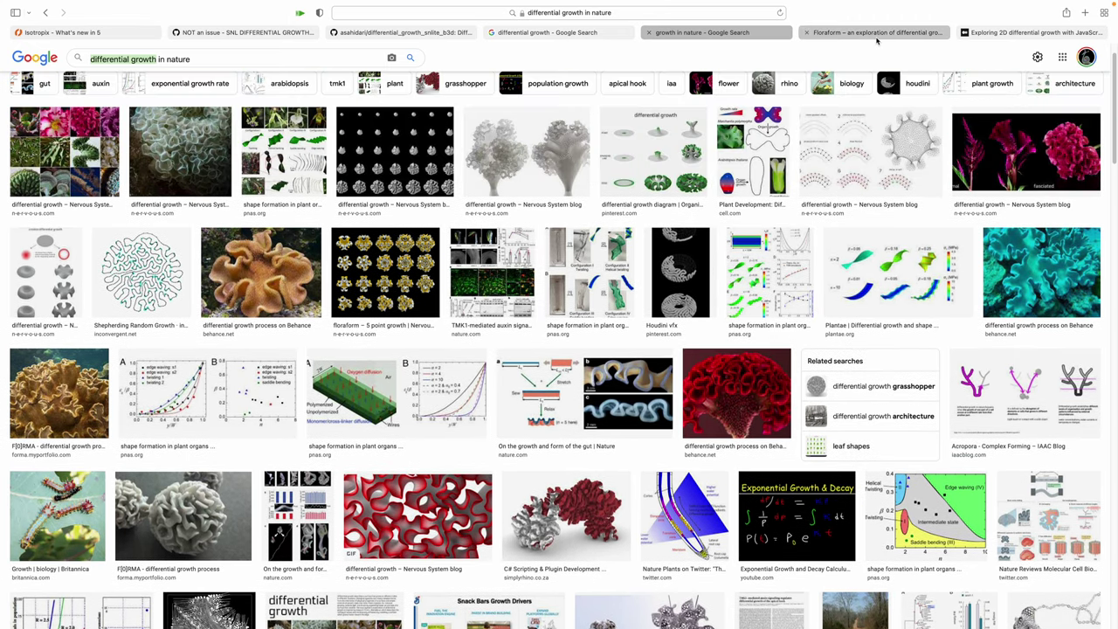
- Read through the Floraform article, examining the point-based, line-based and edge-based growth sections down to Digital Gardening
click(877, 35)
scroll(641, 306, down, 20)
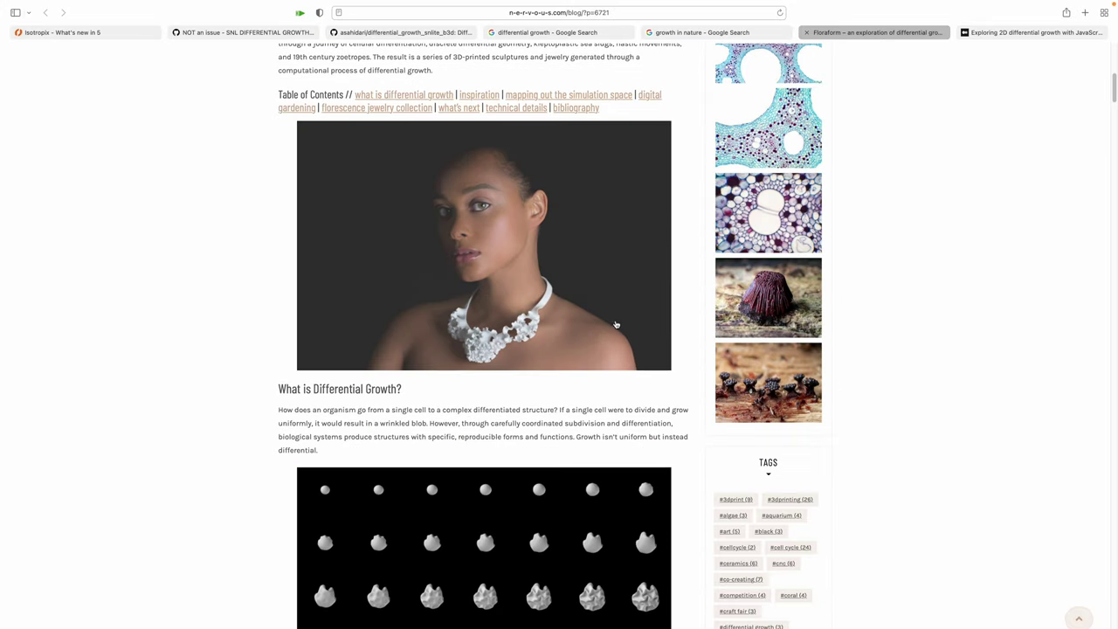
scroll(398, 349, down, 12)
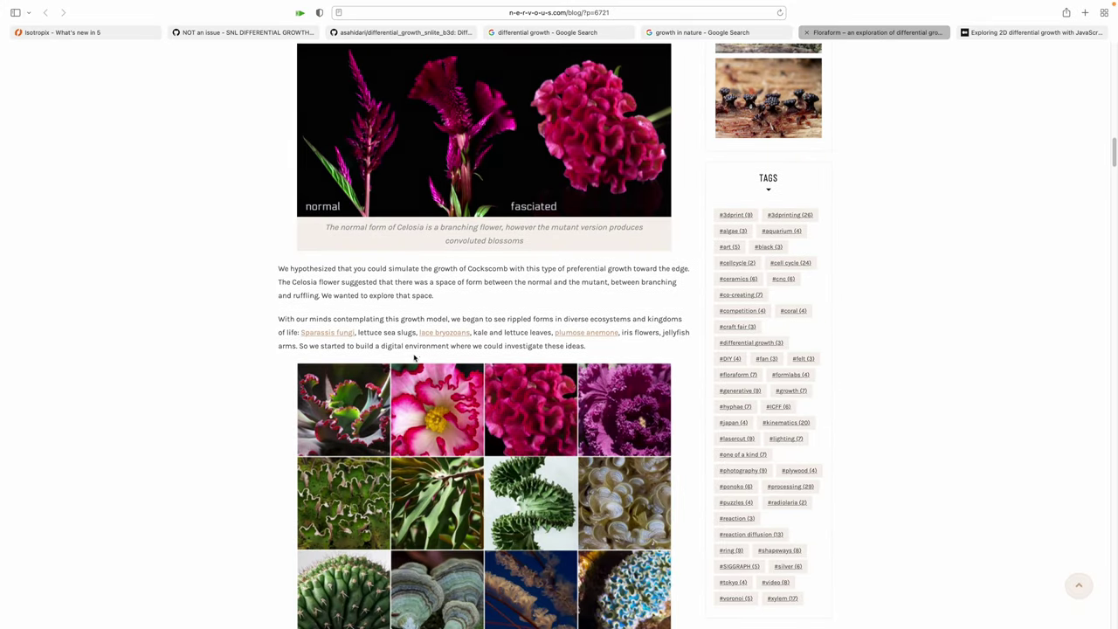
scroll(533, 355, down, 9)
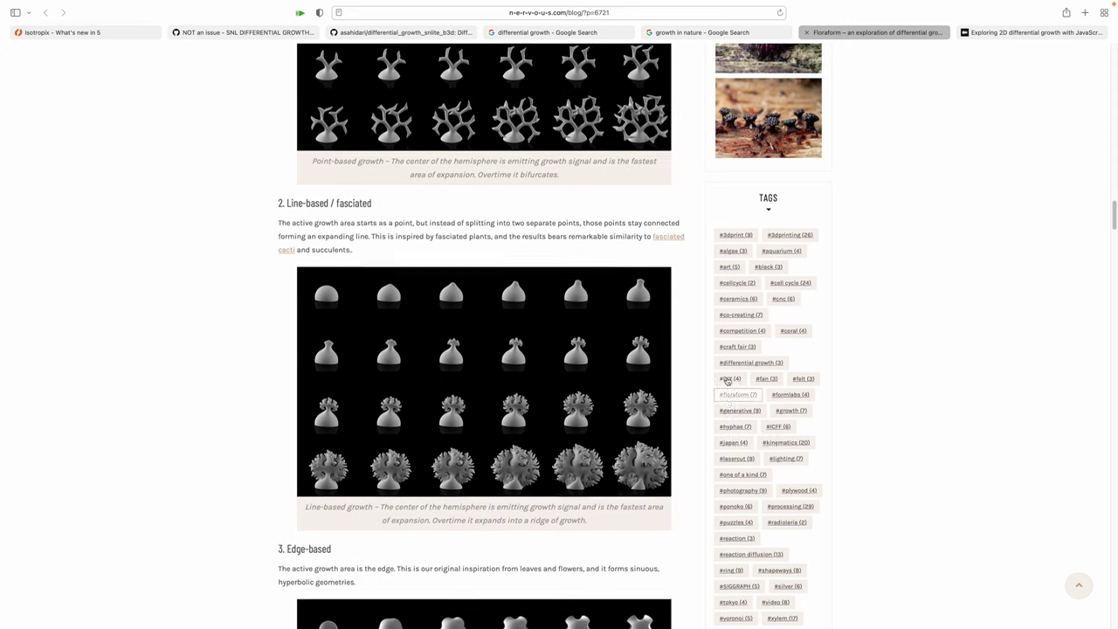
scroll(732, 385, down, 4)
scroll(716, 394, up, 5)
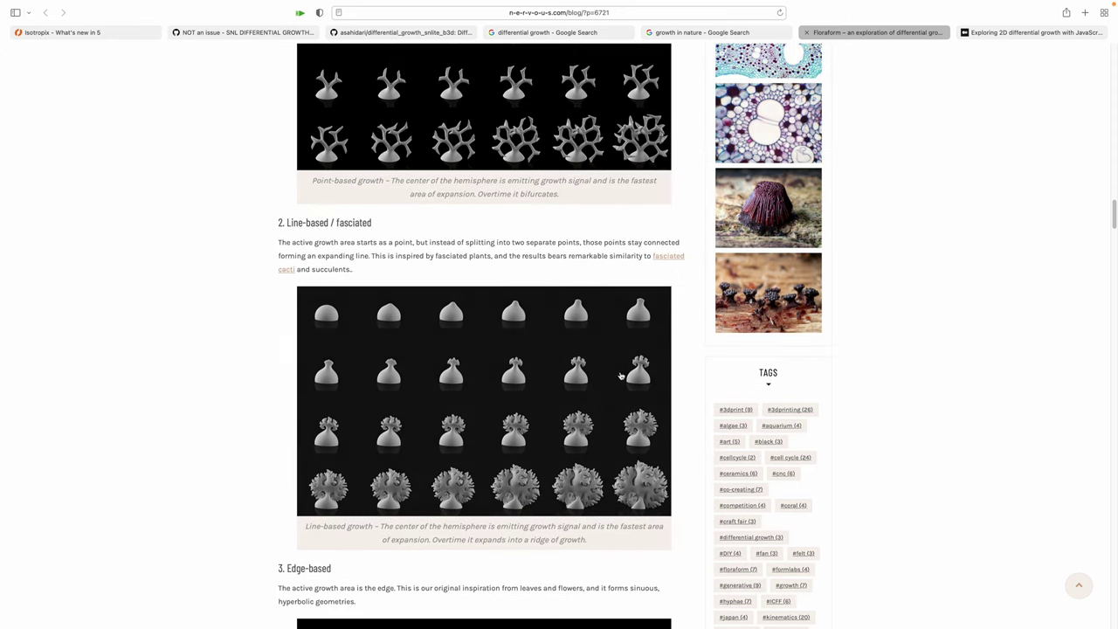
scroll(616, 372, up, 5)
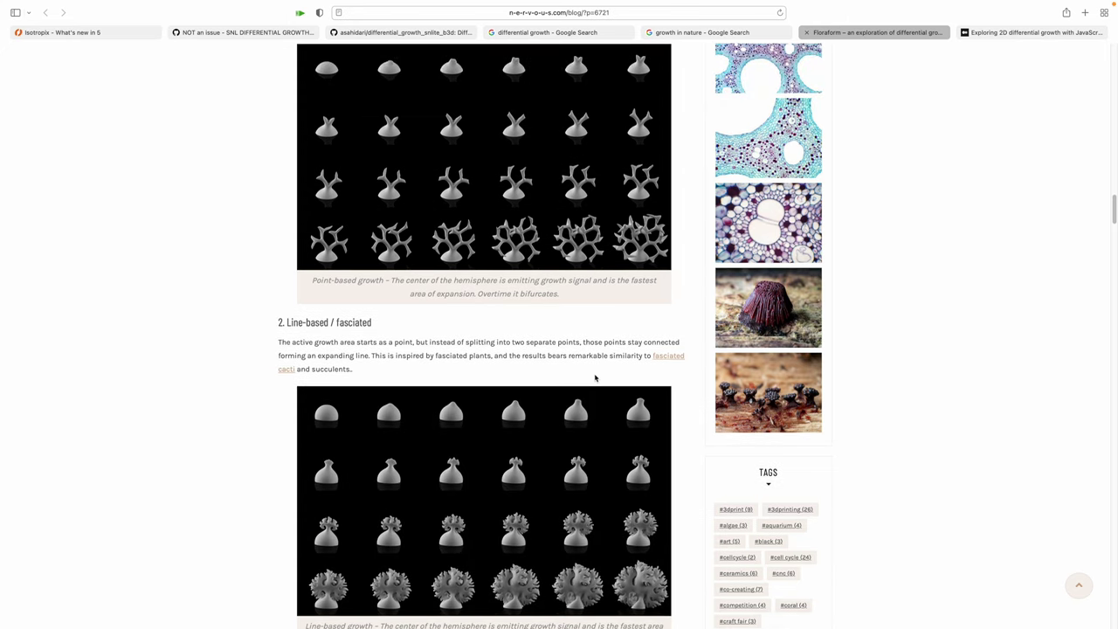
scroll(594, 373, up, 2)
scroll(418, 267, down, 10)
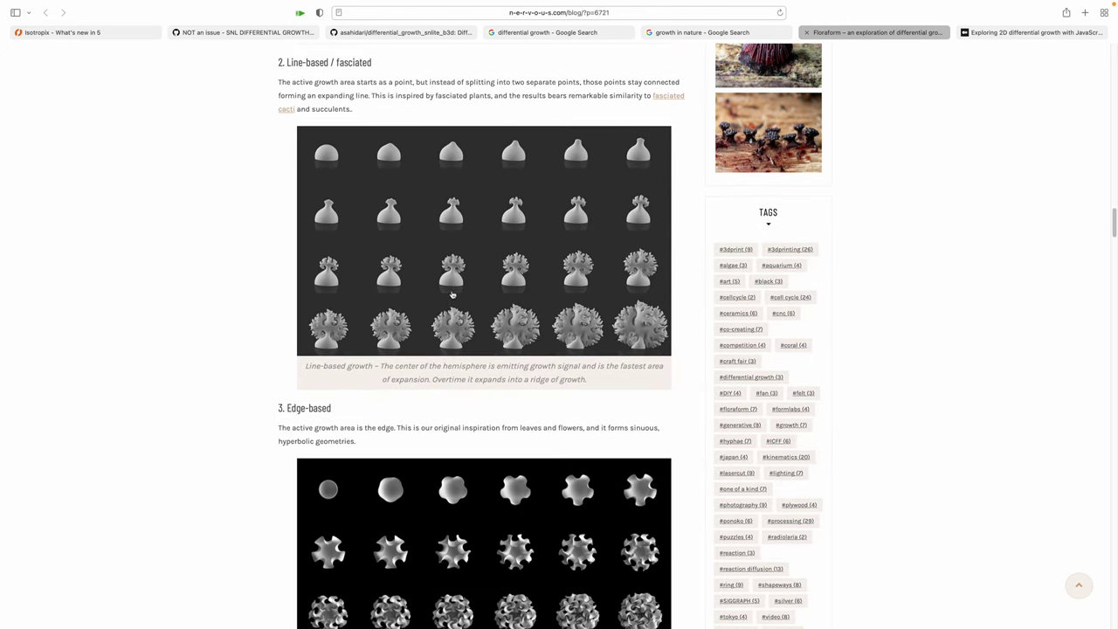
scroll(452, 294, down, 5)
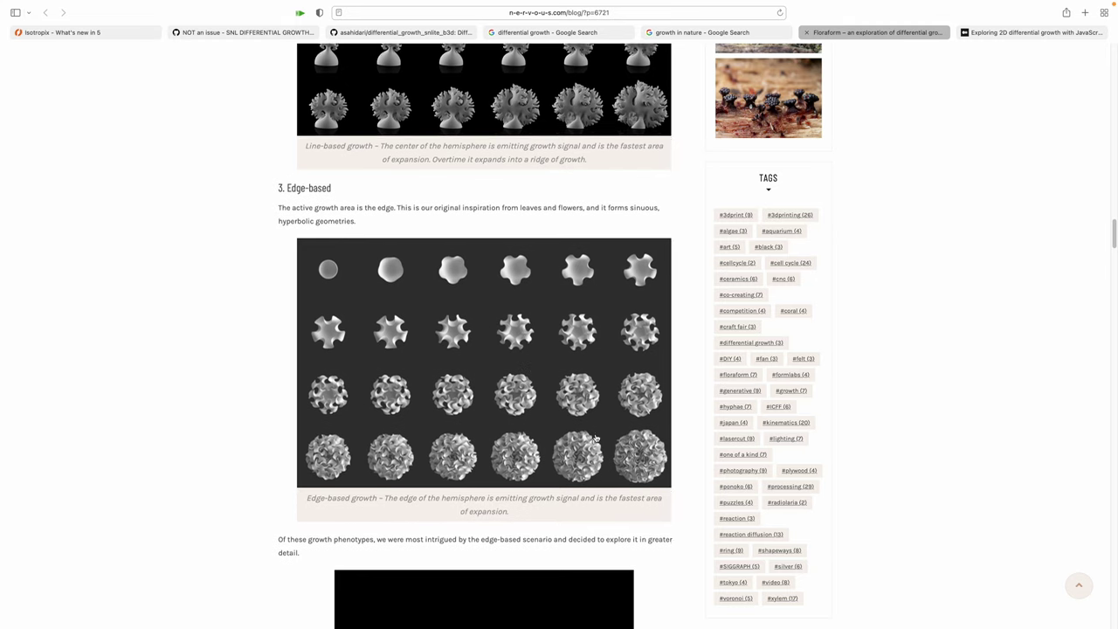
scroll(595, 439, down, 5)
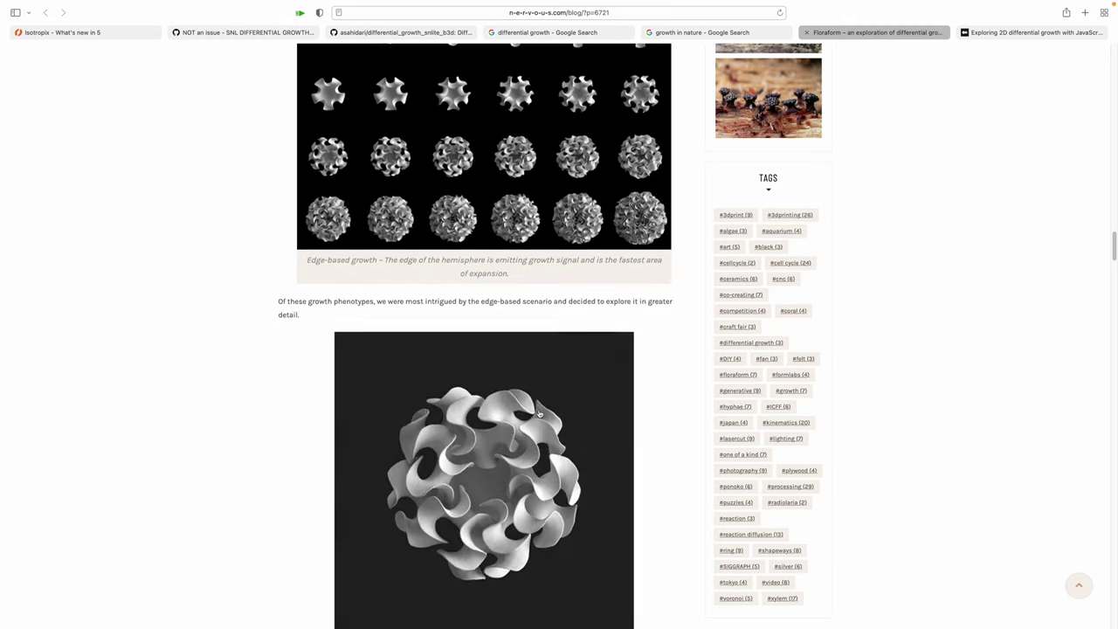
scroll(539, 416, down, 13)
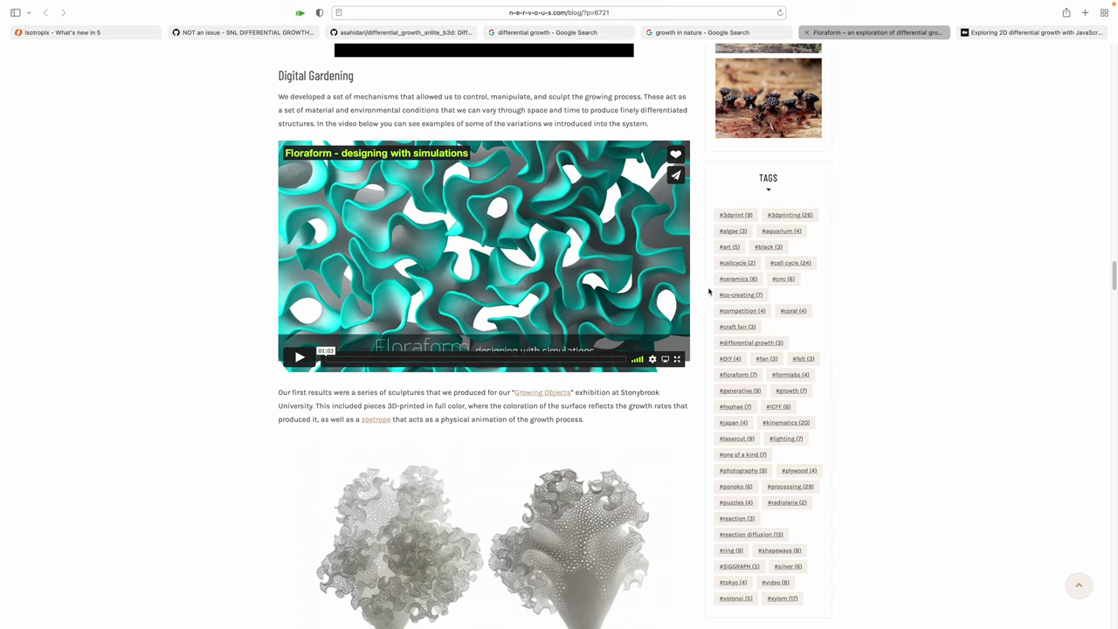
- Skim the Medium article on exploring 2D differential growth, down to the node rules and adaptive subdivision
click(1031, 32)
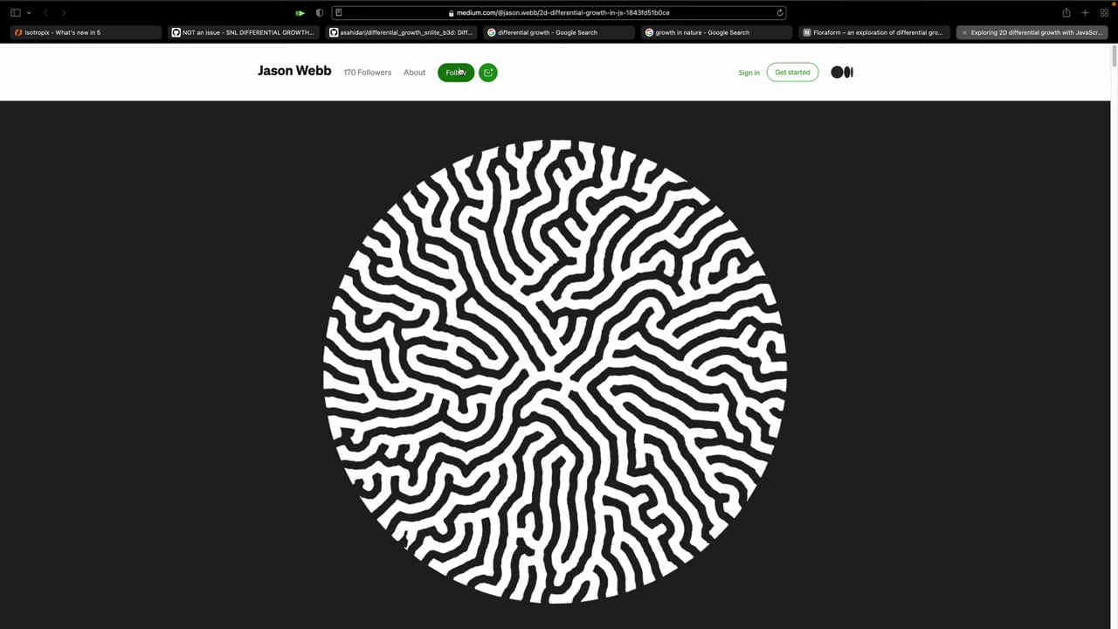
scroll(439, 249, down, 20)
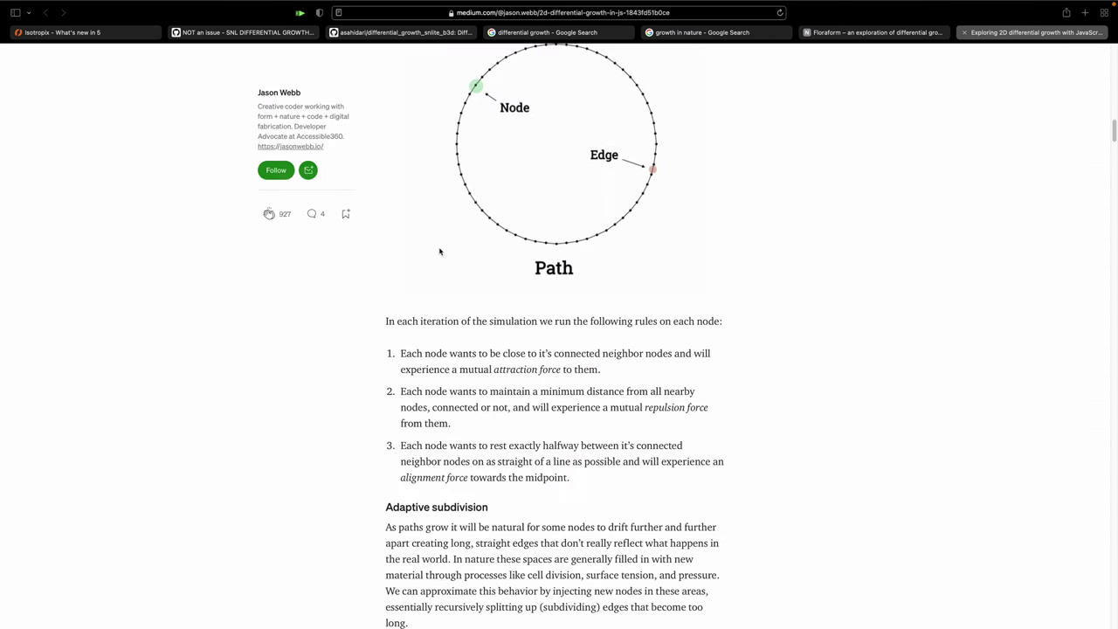
scroll(439, 250, up, 12)
- Review the usage and parameters sections of the differential_growth_snlite_b3d README, then check the repository's download options
click(393, 33)
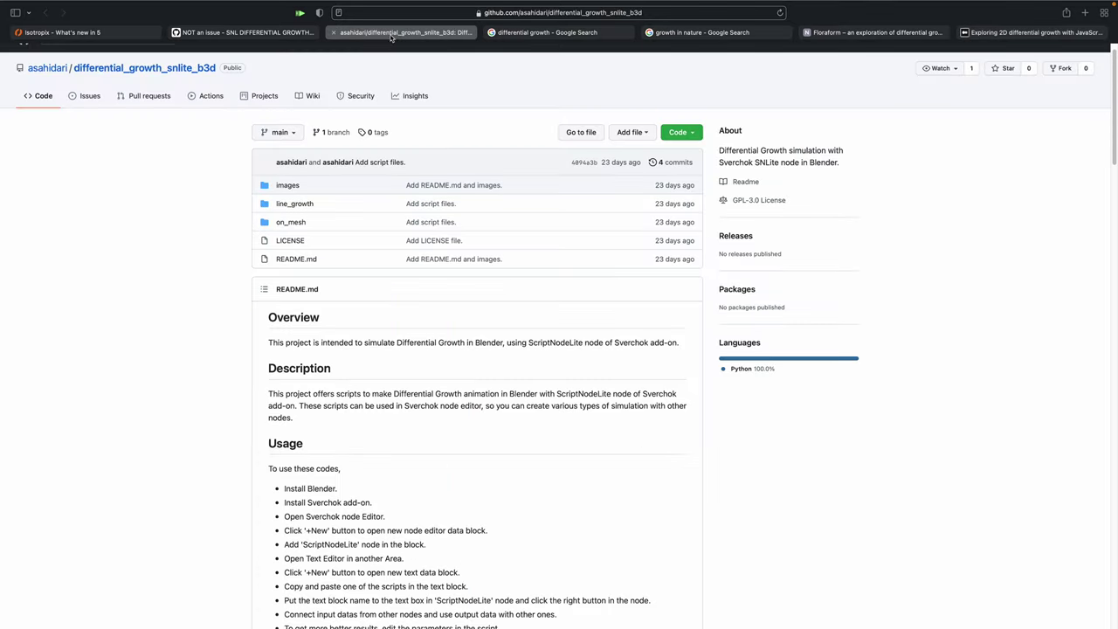
scroll(337, 306, down, 10)
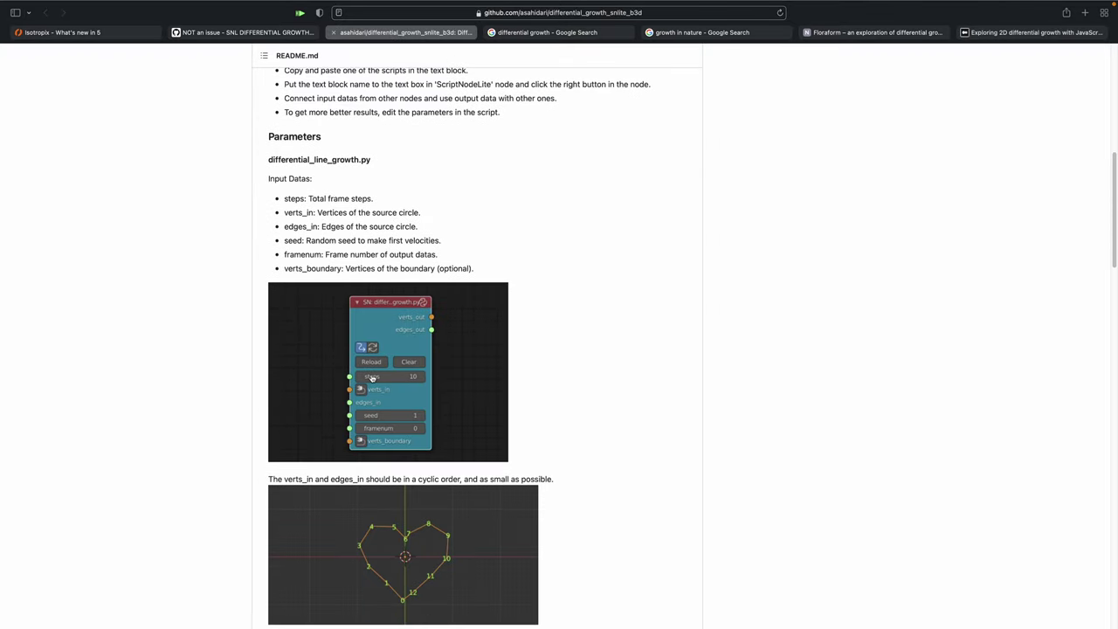
scroll(375, 389, up, 6)
scroll(389, 399, down, 2)
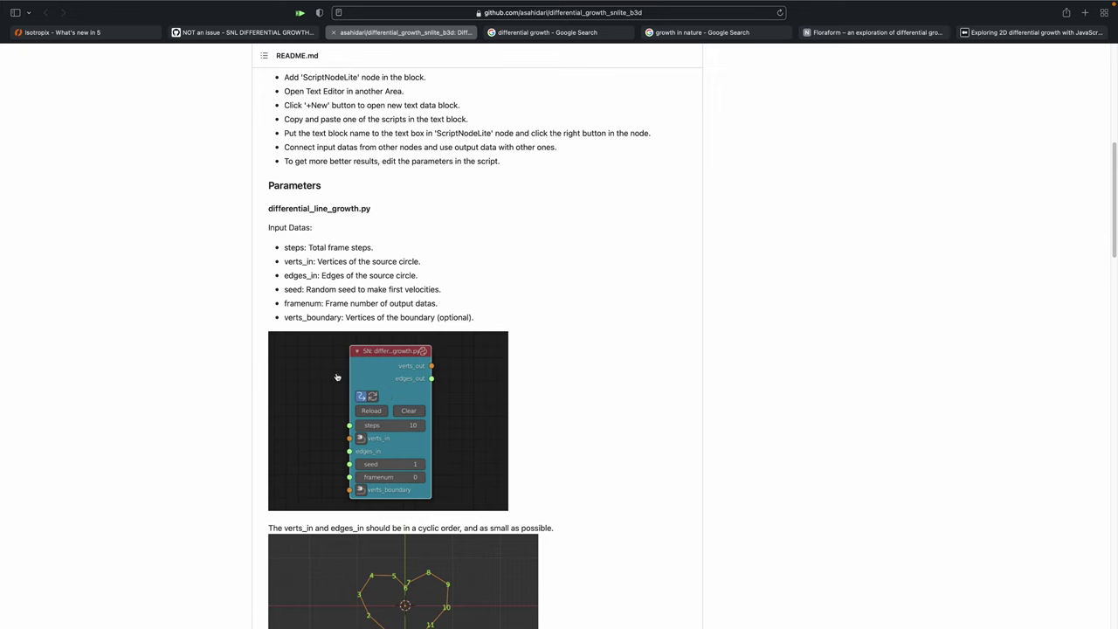
scroll(348, 379, up, 4)
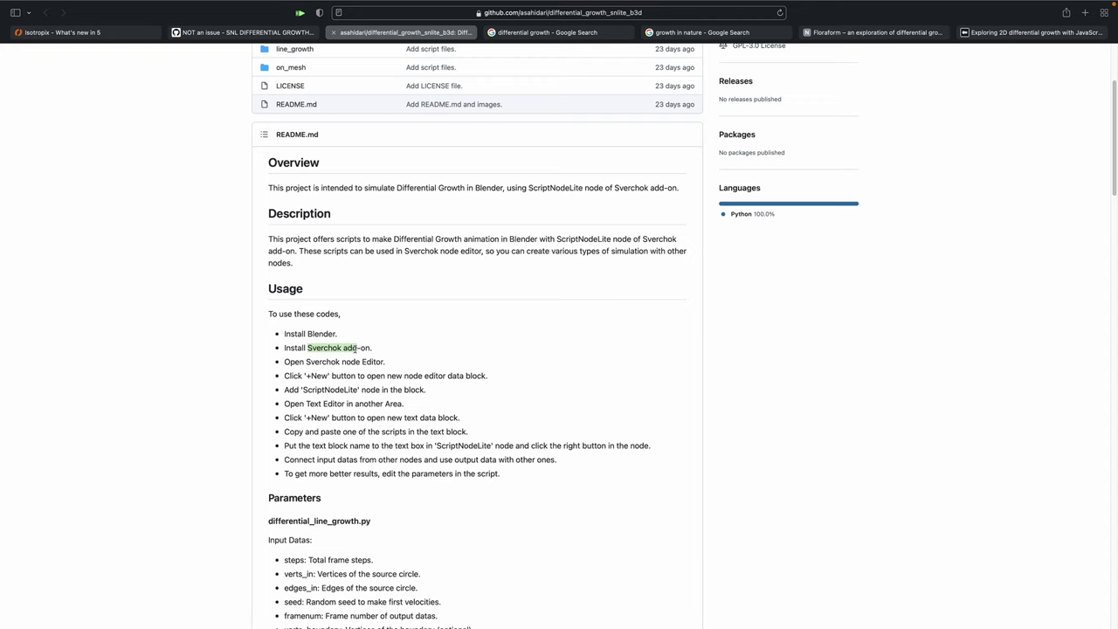
scroll(354, 349, down, 1)
scroll(344, 324, up, 4)
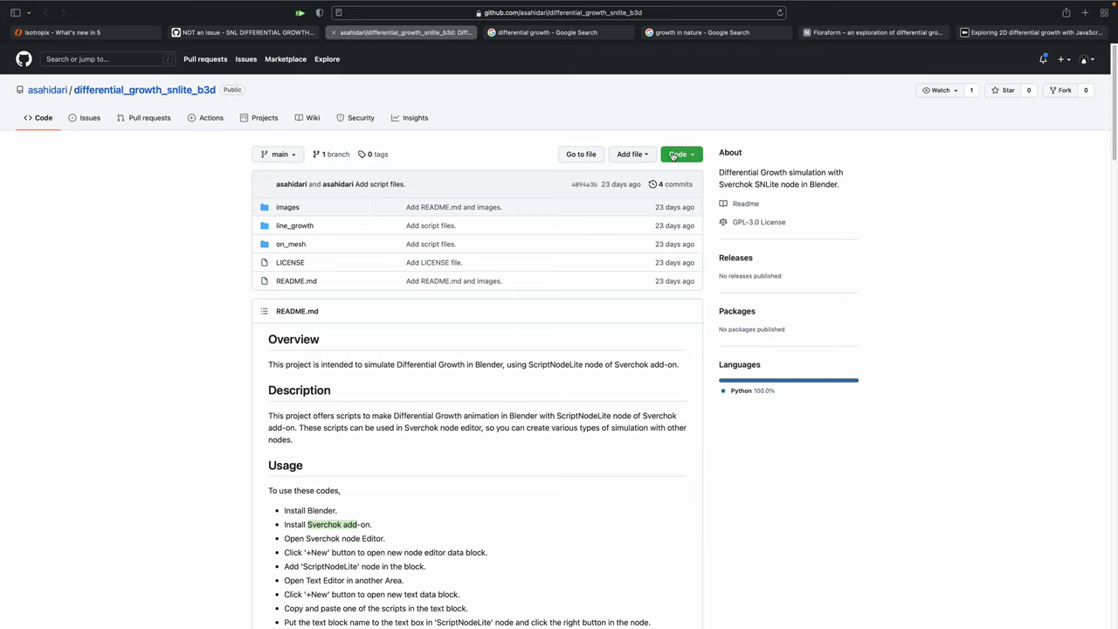
click(673, 156)
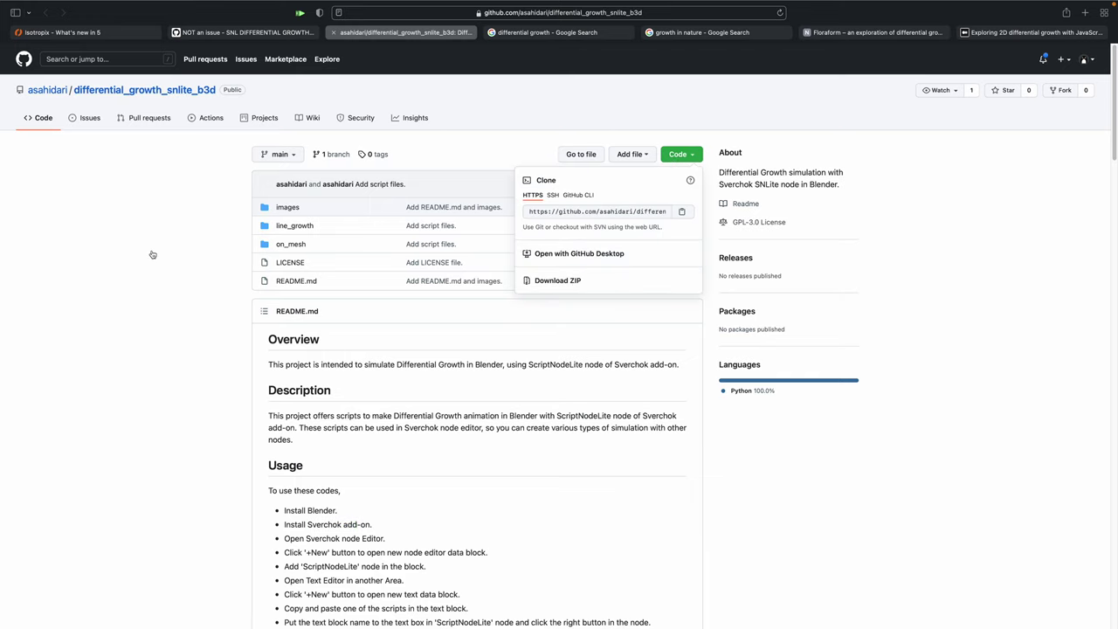
click(209, 262)
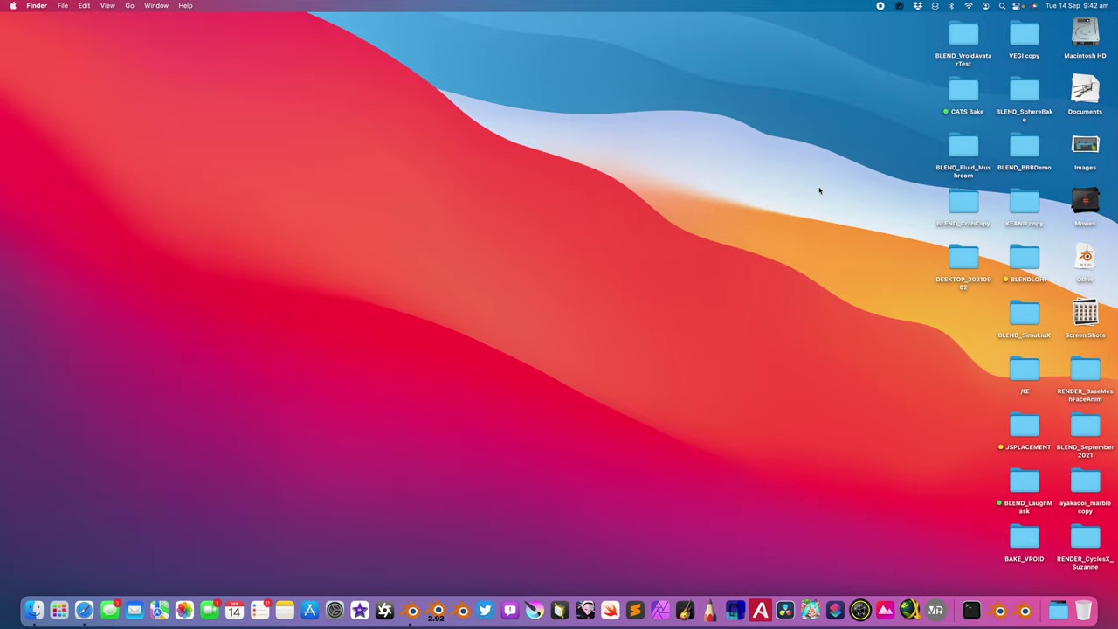
- In Finder, open the differential_growth_snlite_b3d-main folder from Downloads and collapse its images subfolder
double_click(949, 100)
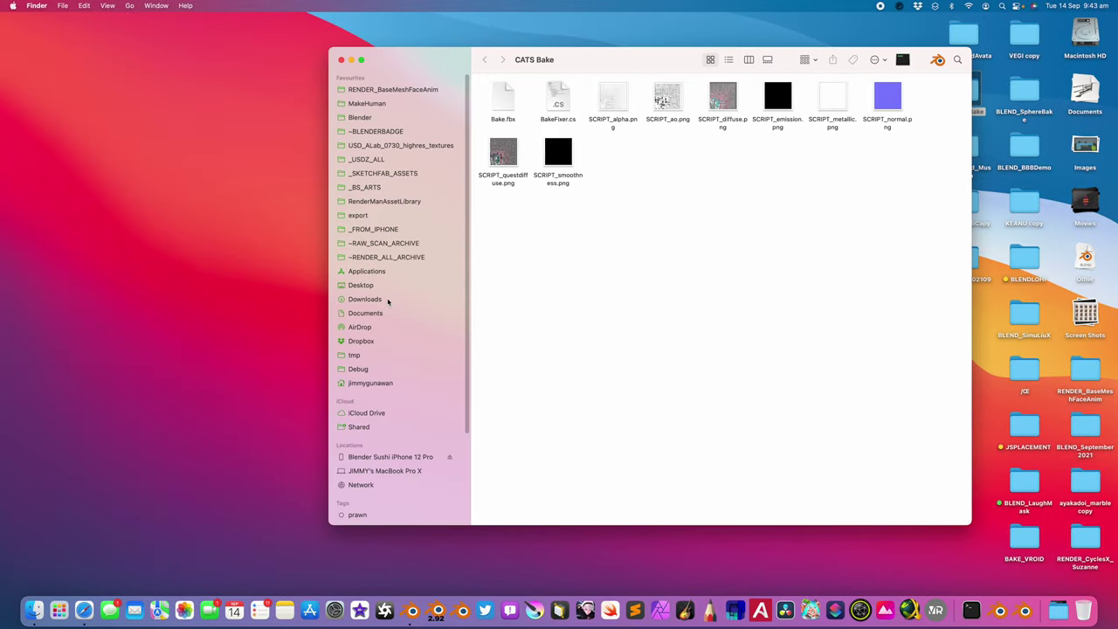
click(366, 299)
double_click(533, 95)
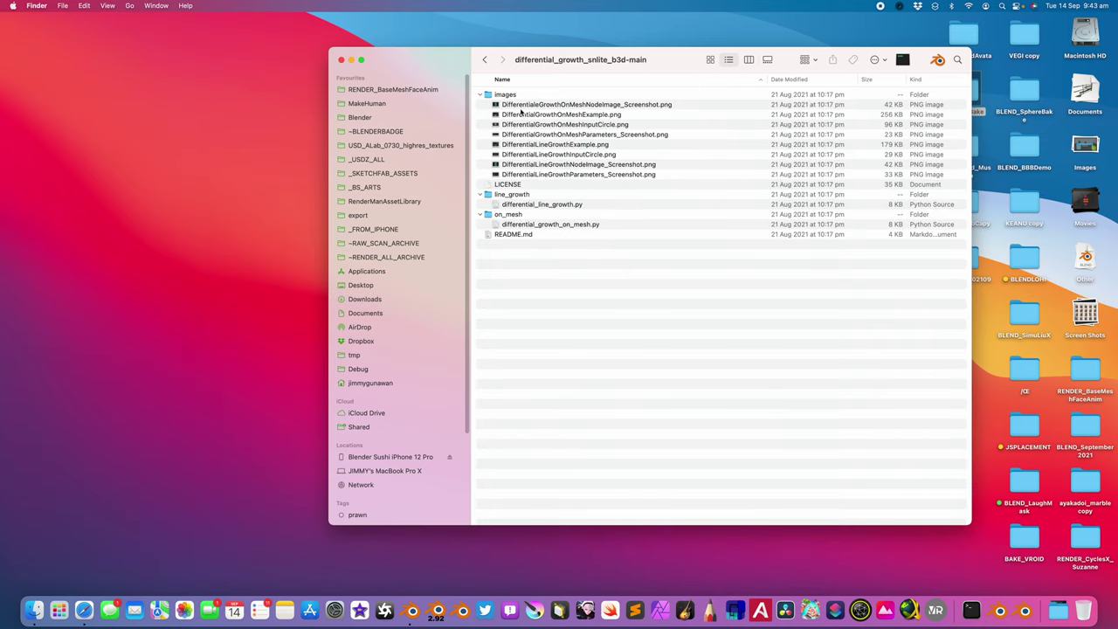
click(481, 95)
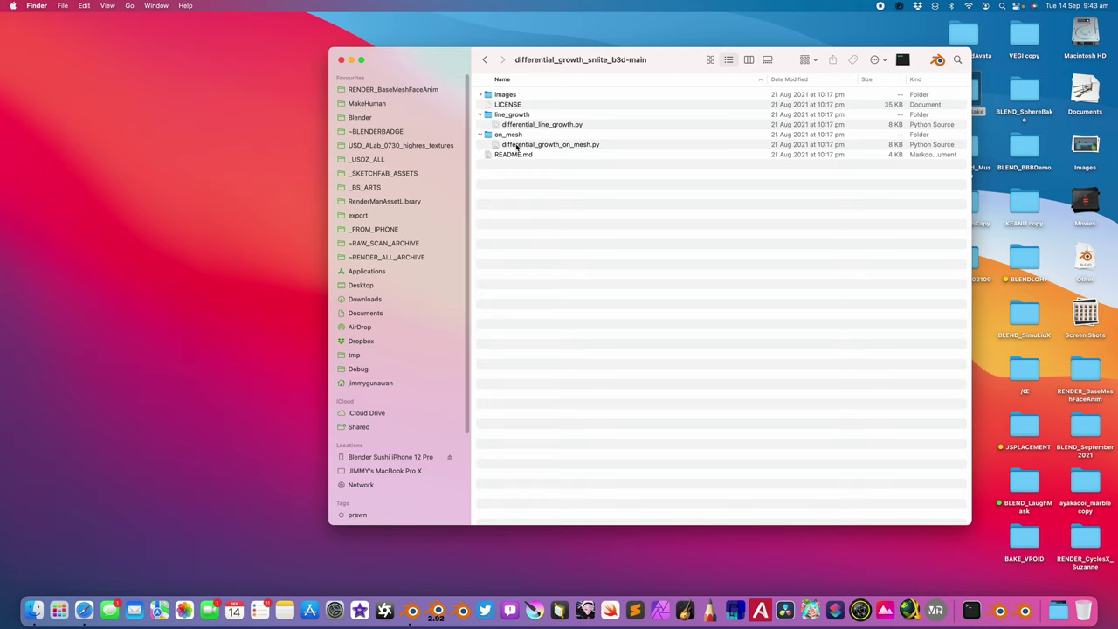
- Point out differential_growth_on_mesh.py and differential_line_growth.py in the downloaded folder, then switch back to Blender
click(518, 145)
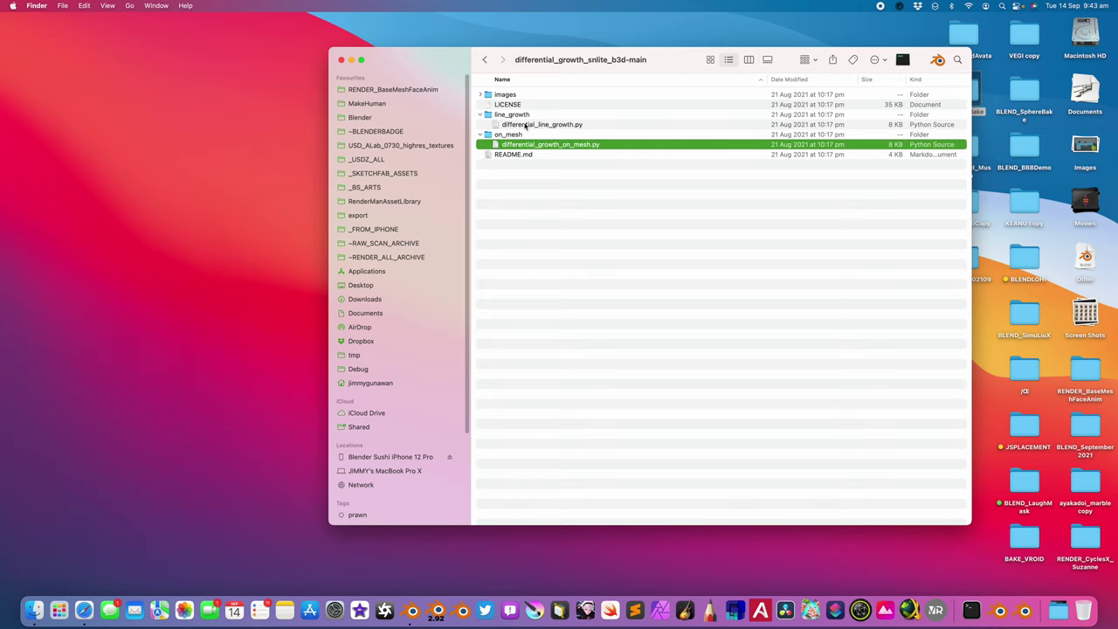
click(526, 125)
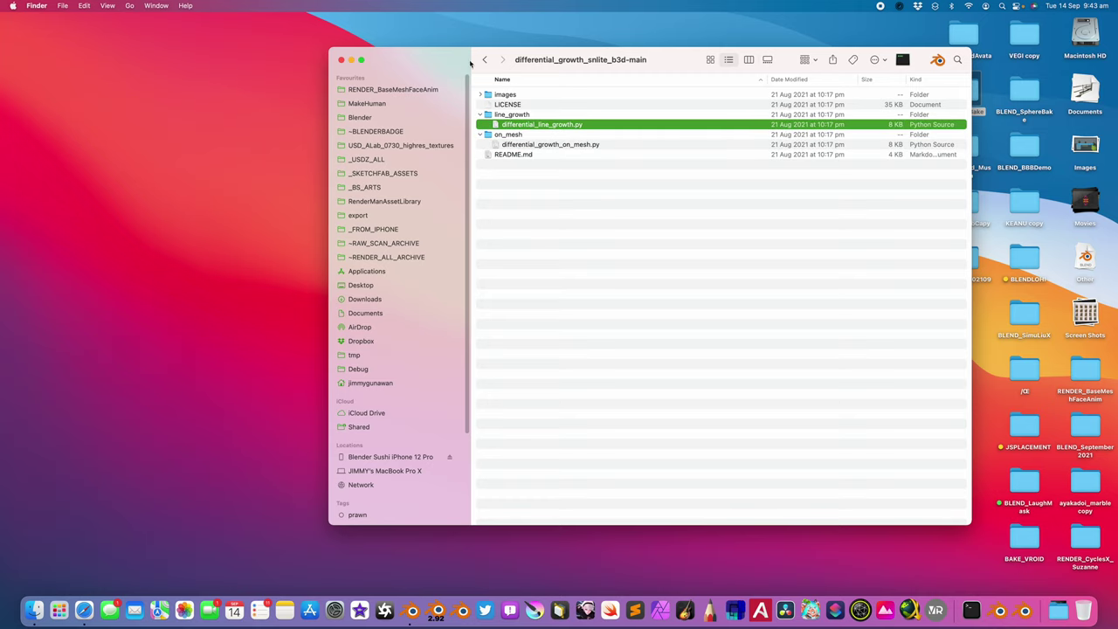
drag(437, 62, 360, 72)
key(ctrl+Right)
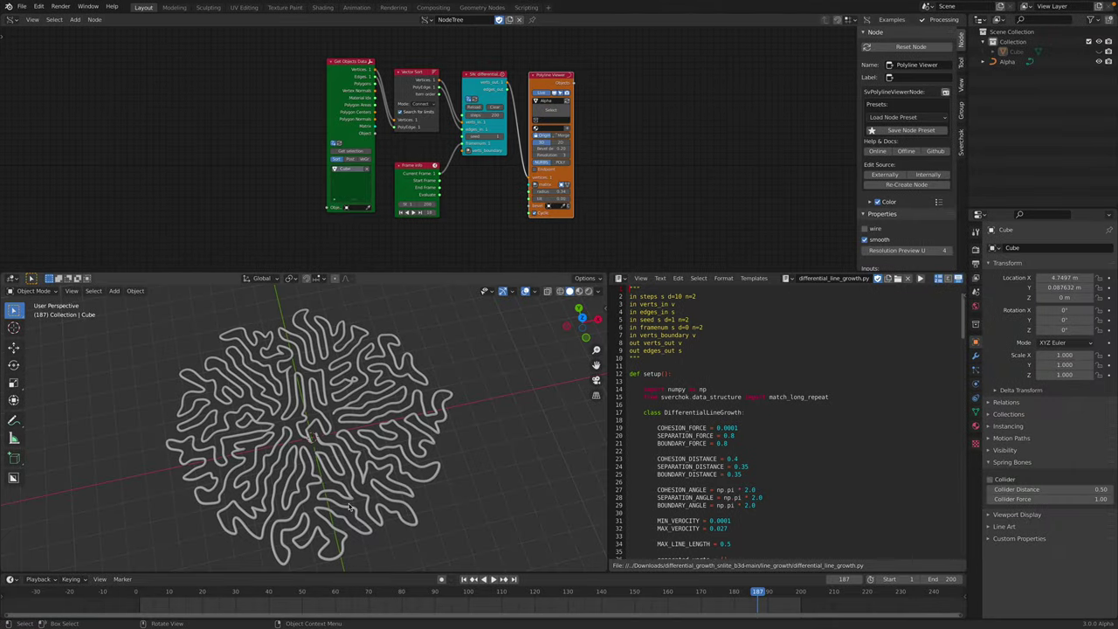
- Start a new General file and delete all of its default objects
middle_drag(443, 150, 466, 163)
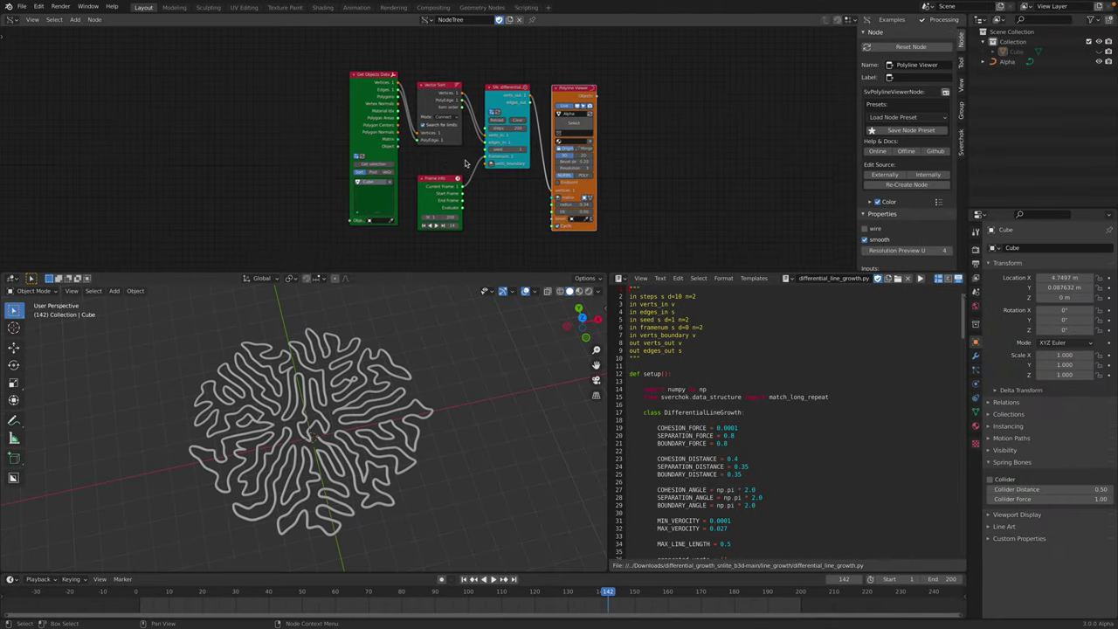
key(Home)
click(22, 6)
mouse_move(35, 18)
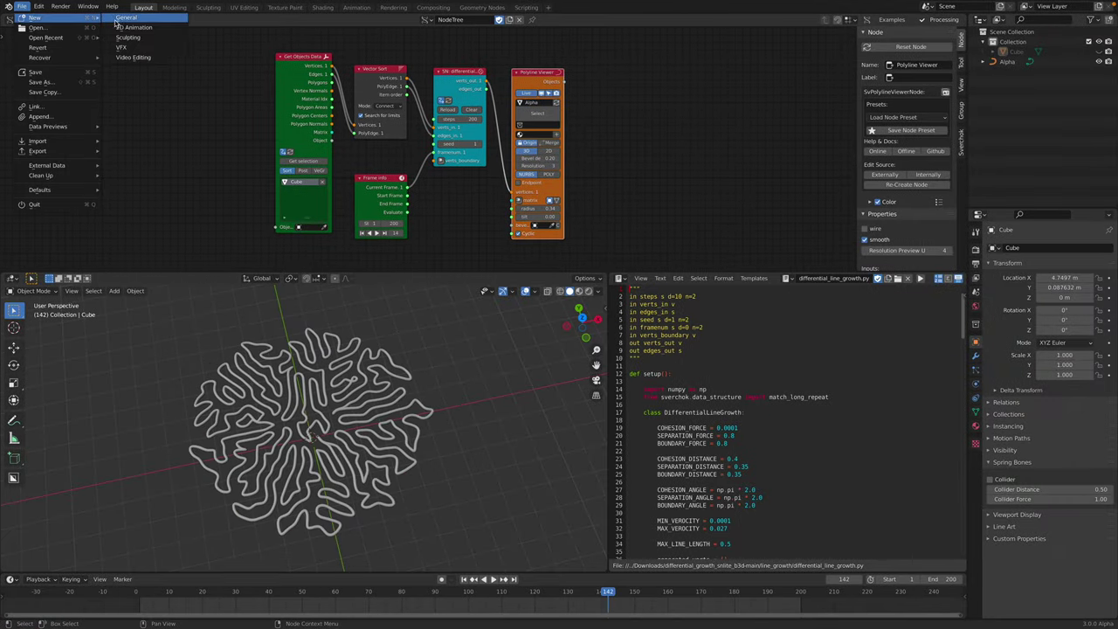
click(122, 19)
click(515, 332)
key(alt+a)
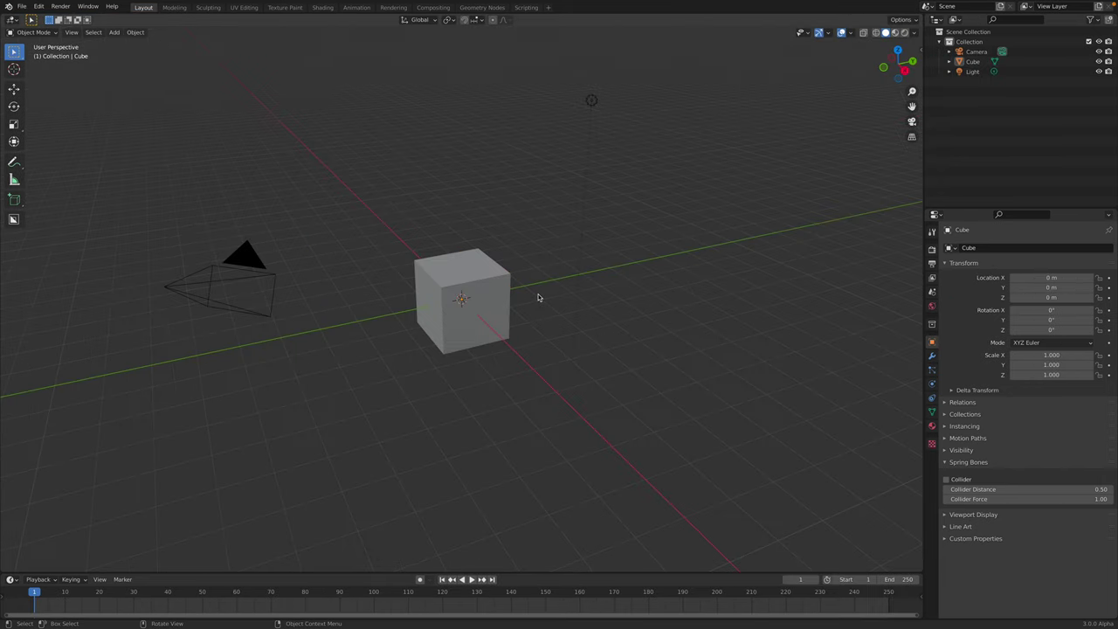
key(a)
key(Delete)
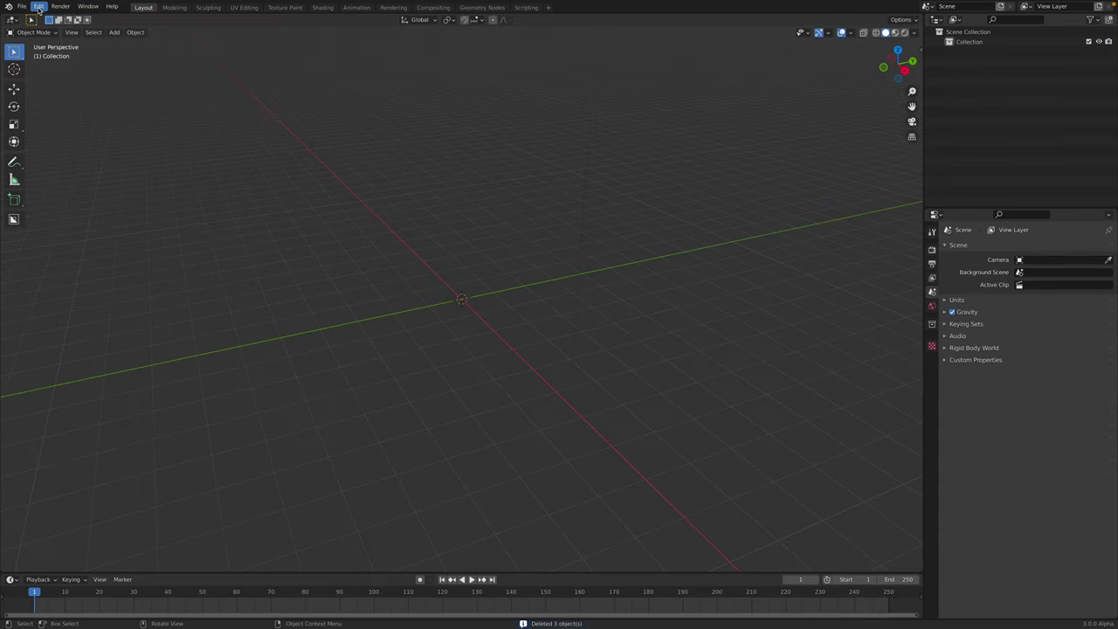
- Search the add-on preferences for "sver", check the Sverchok add-on's expanded details and settings, and close the preferences
click(38, 6)
click(53, 148)
click(276, 52)
text(sver)
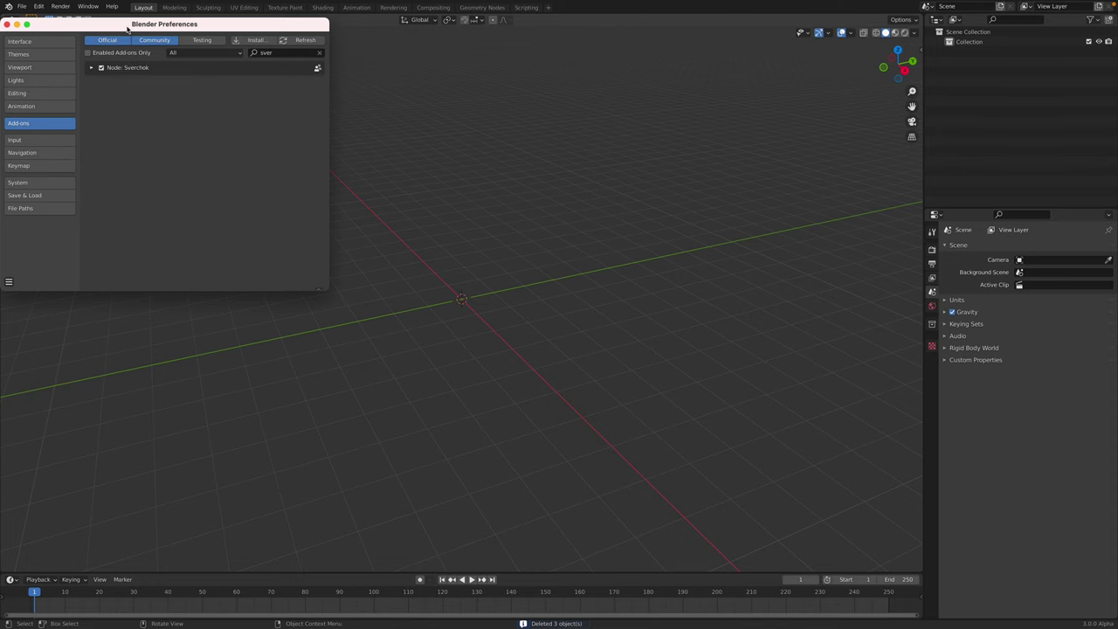
drag(127, 29, 173, 29)
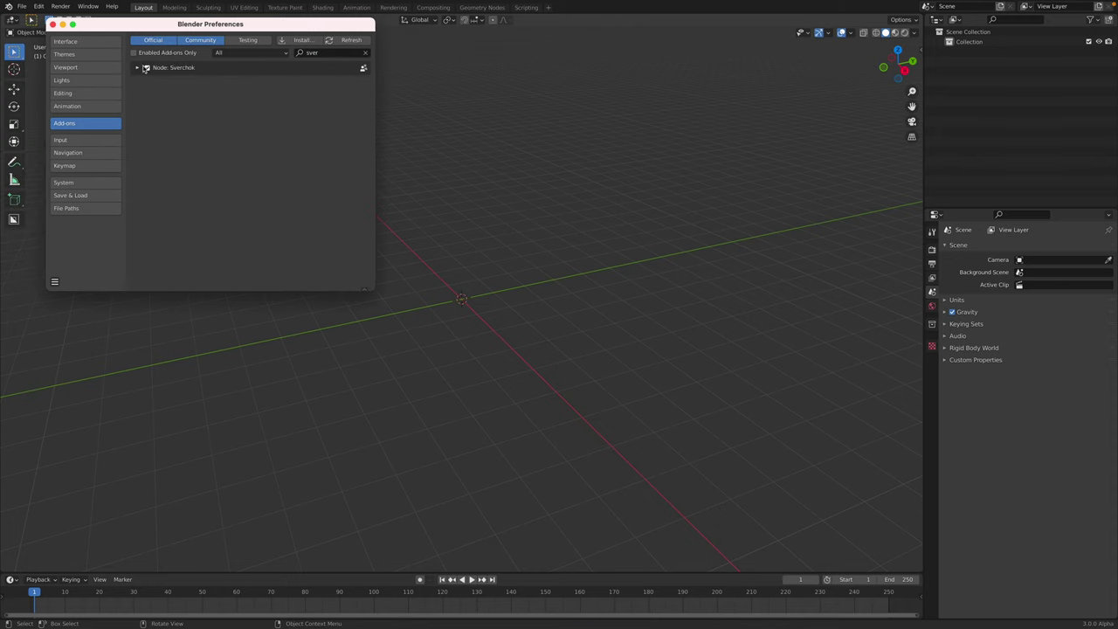
click(137, 67)
drag(374, 292, 495, 472)
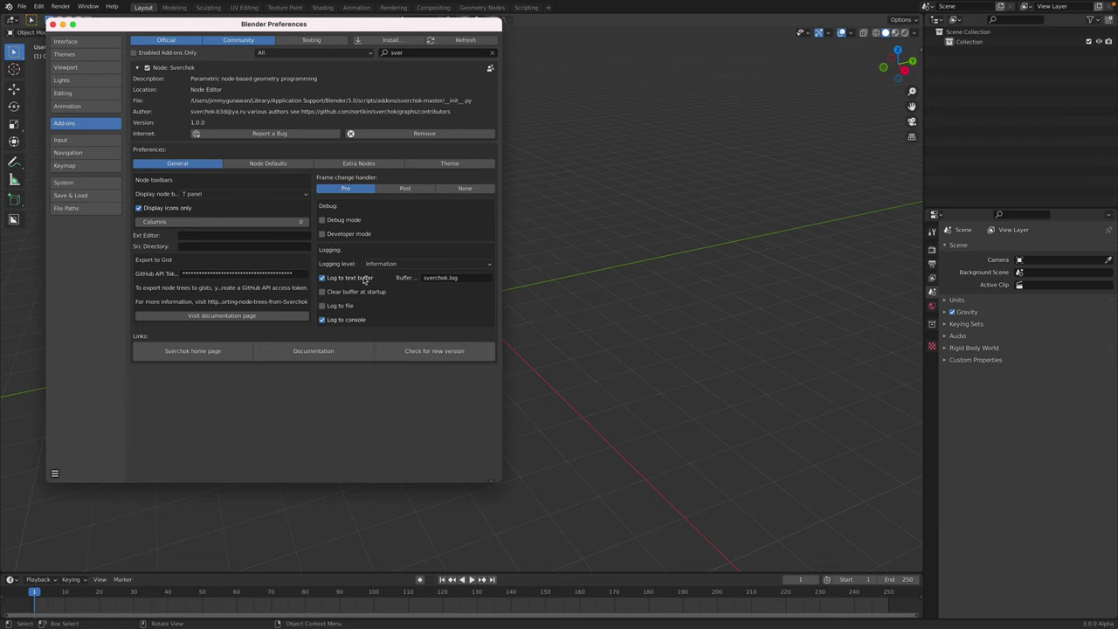
click(53, 24)
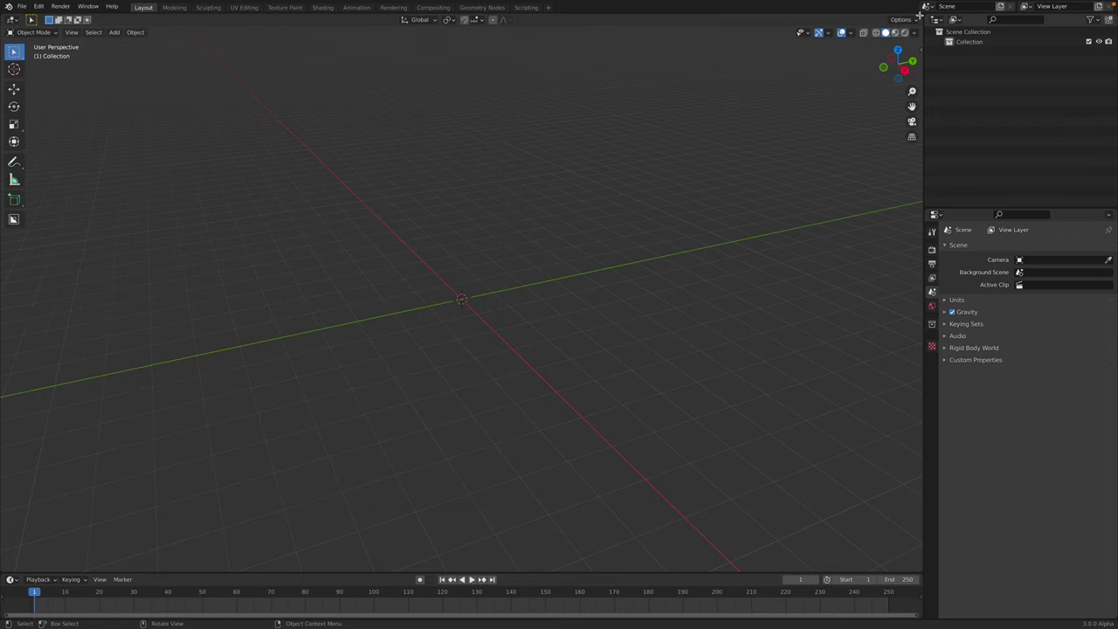
- Split the 3D viewport into two stacked areas and create a new node tree in a Sverchok Nodes editor in the upper one
drag(921, 15, 839, 301)
click(12, 19)
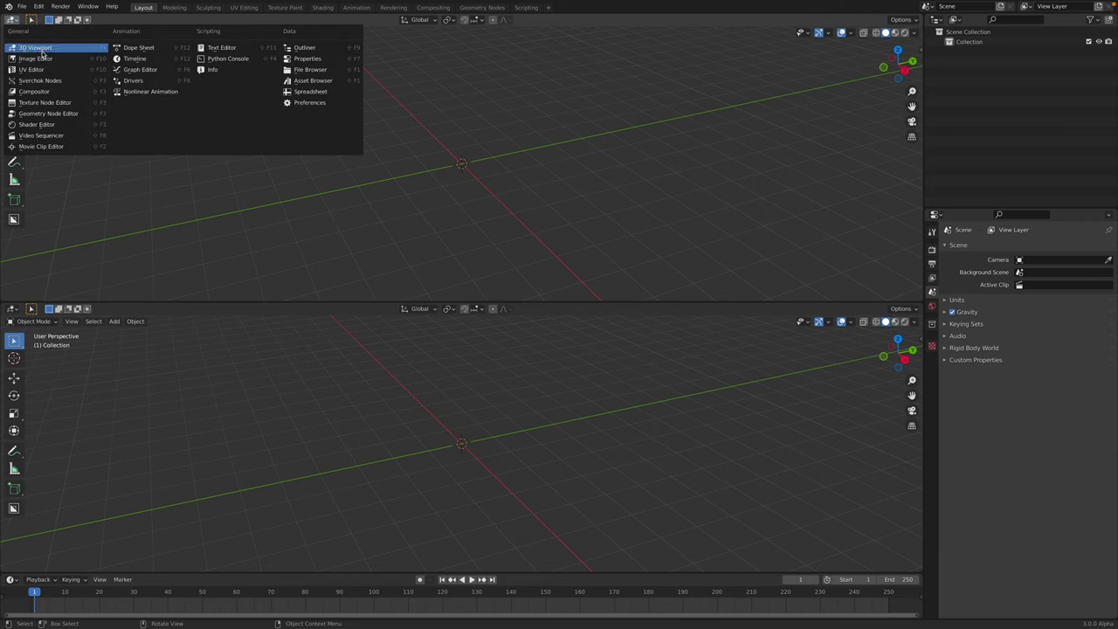
click(54, 80)
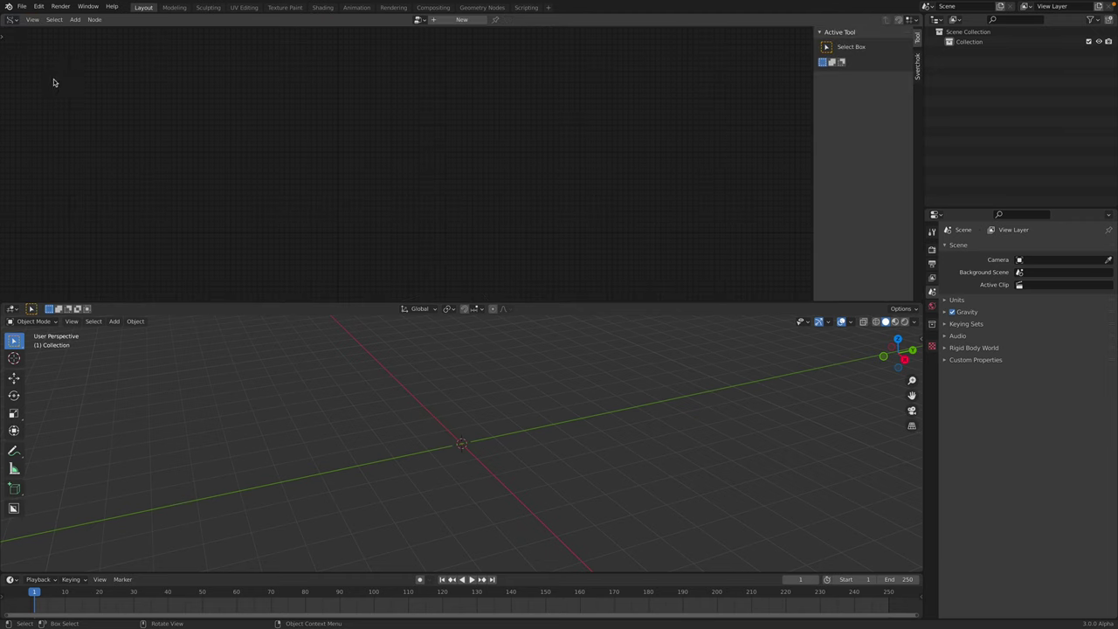
click(437, 22)
- Find the Scripted Node Lite node by searching for "scrip" and place it in the node tree
key(shift+a)
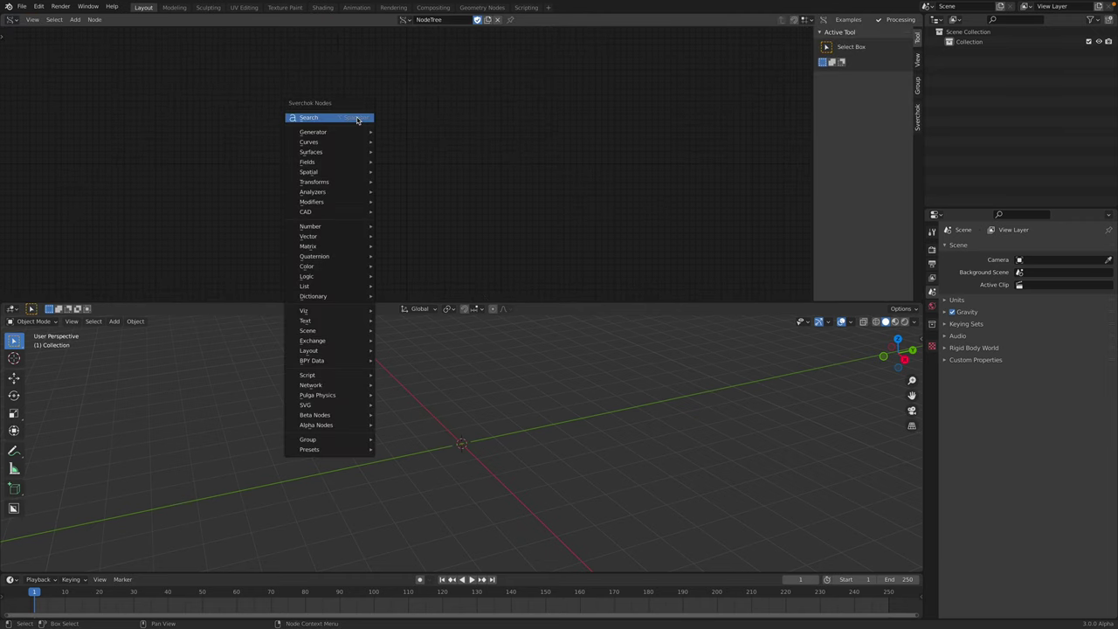
text(scrip)
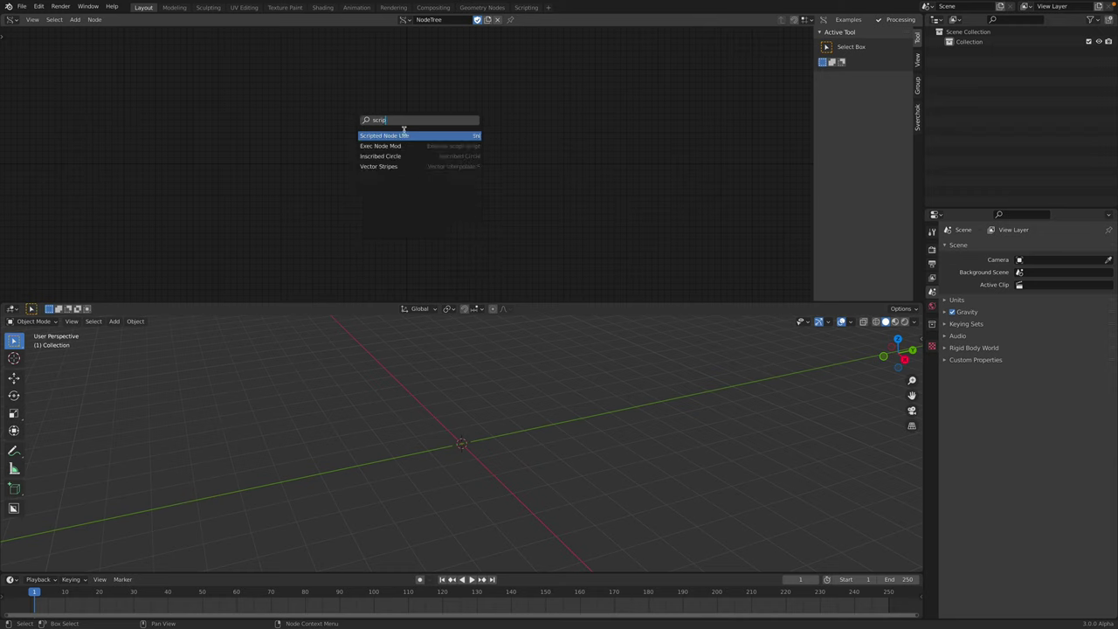
key(Return)
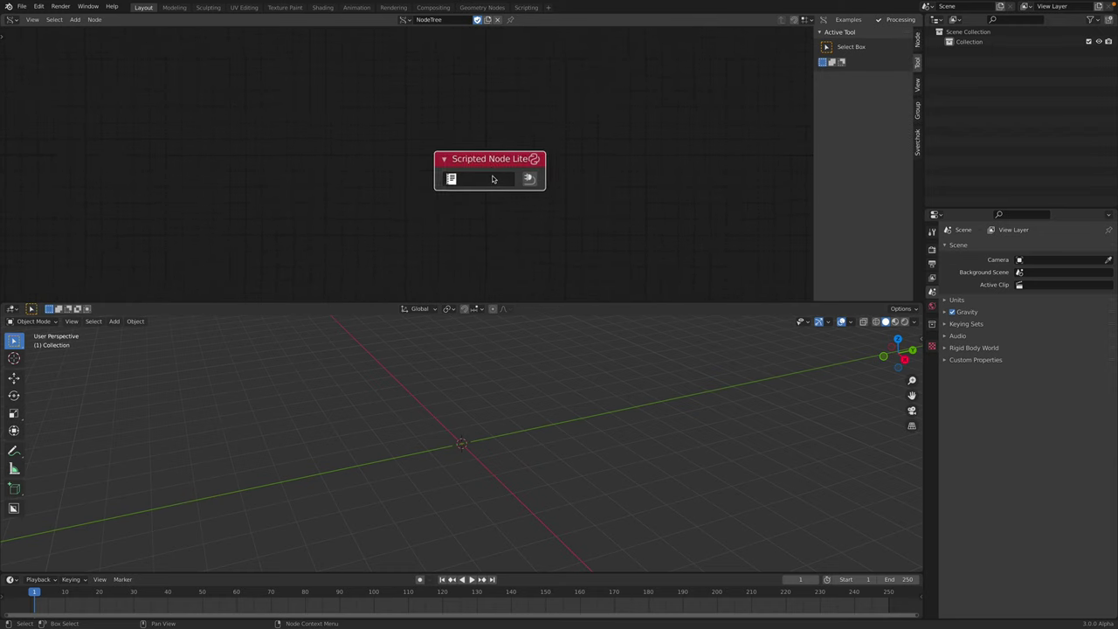
click(461, 151)
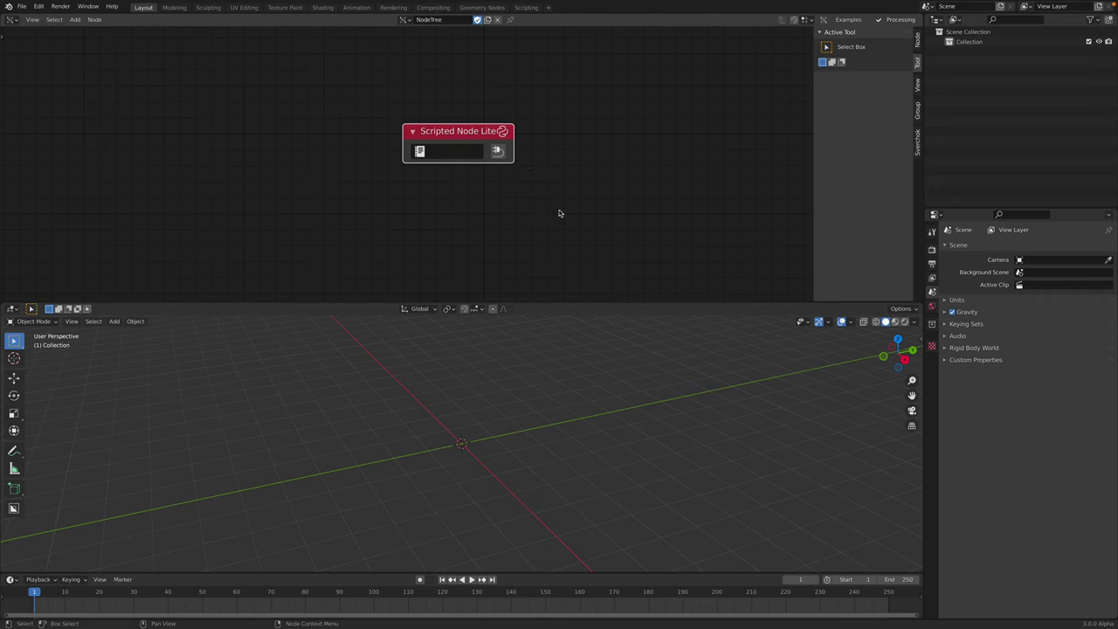
- Split the lower 3D viewport into two side-by-side areas and turn the right-hand one into a Text Editor
drag(919, 306, 504, 295)
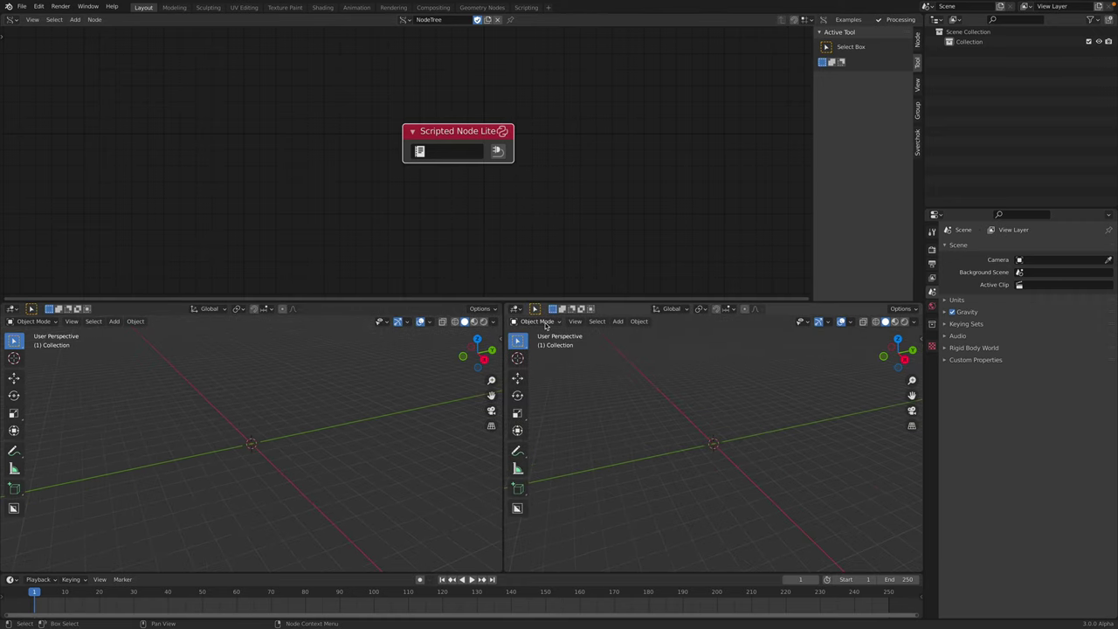
click(516, 308)
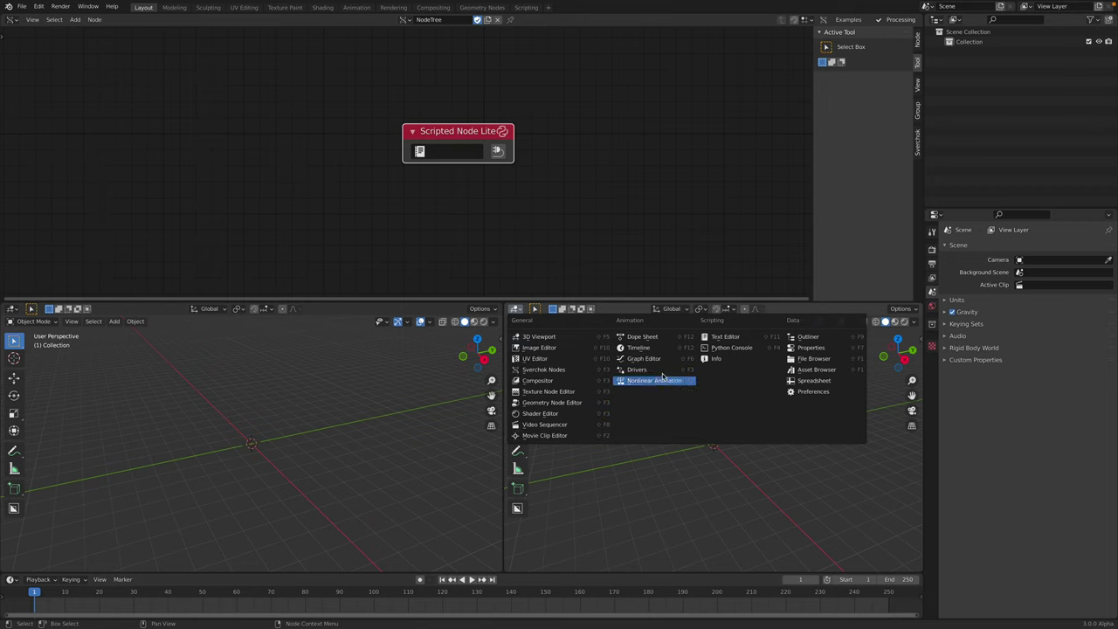
click(715, 339)
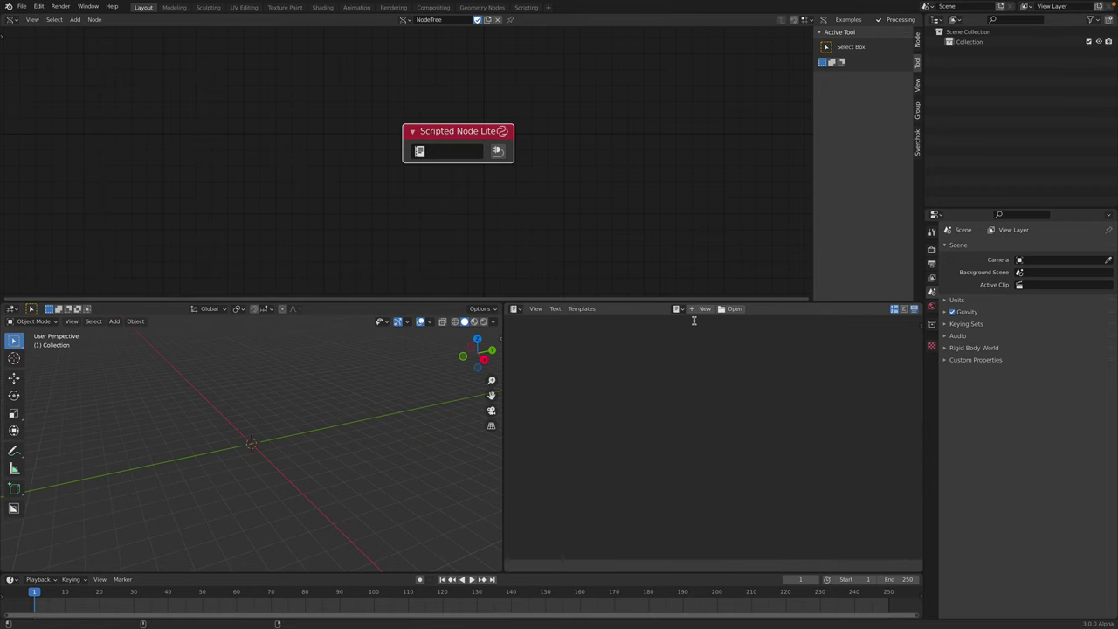
- Load differential_line_growth.py from the Finder folder into Blender's Text Editor and resize the areas to view the script
key(ctrl+Left)
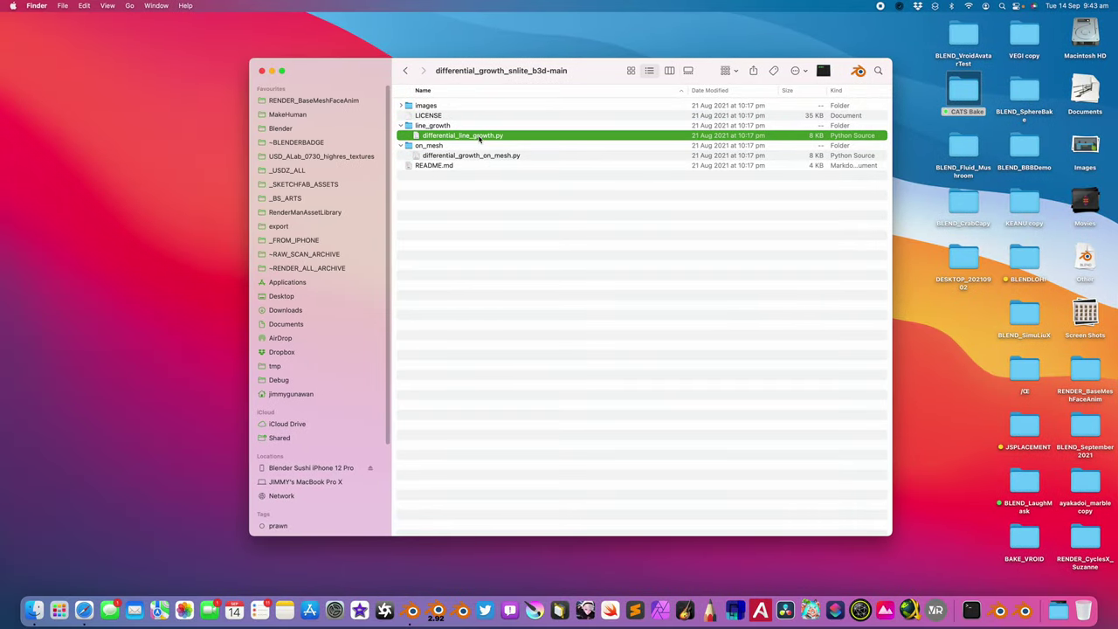
drag(478, 138, 625, 380)
key(ctrl+Right)
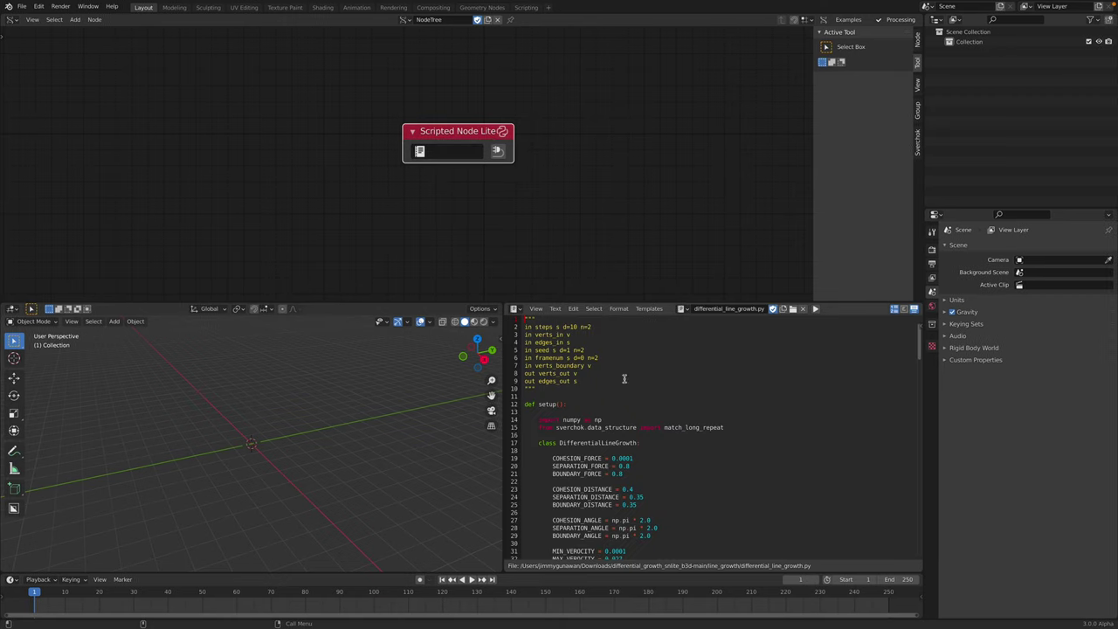
drag(624, 304, 617, 164)
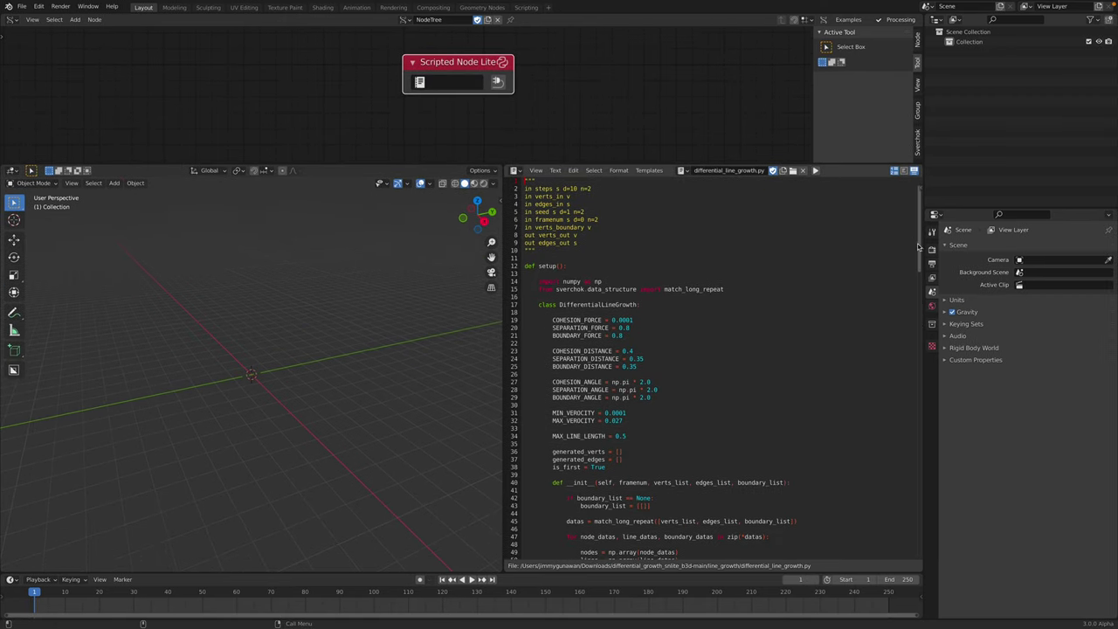
drag(918, 248, 943, 231)
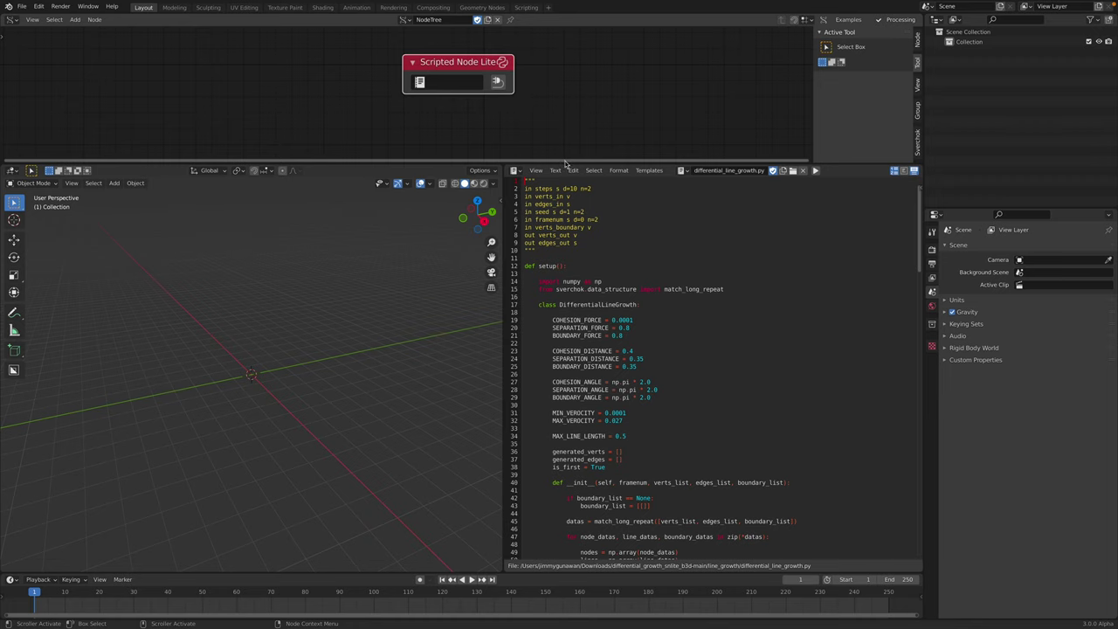
drag(568, 163, 568, 234)
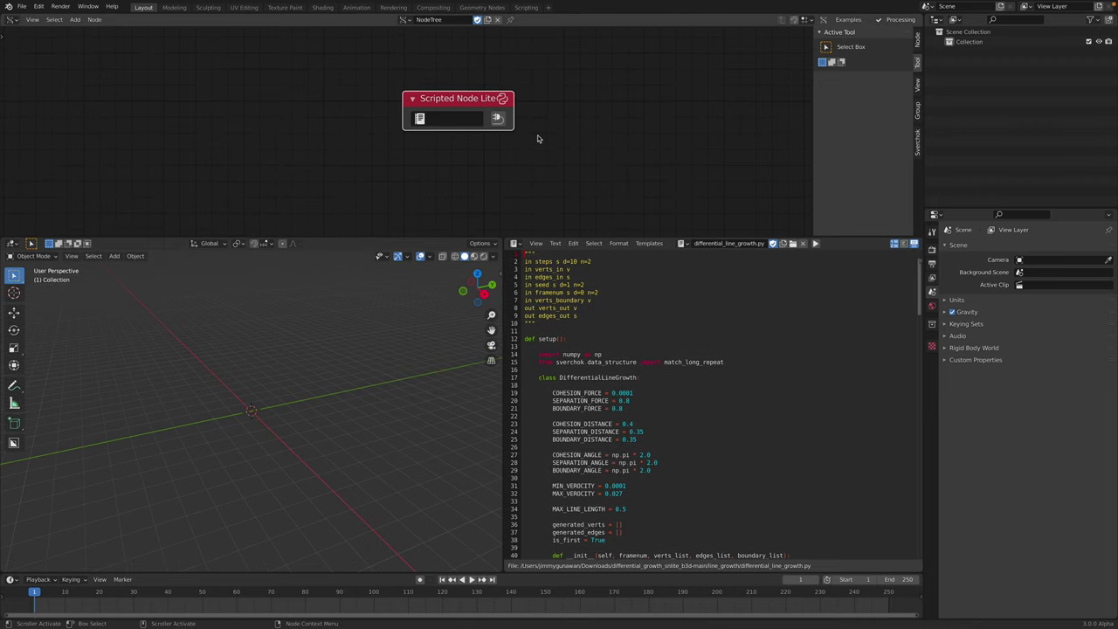
- Load differential_line_growth.py into the Scripted Node Lite node and enlarge the node editor to fit the whole node
scroll(770, 101, up, 1)
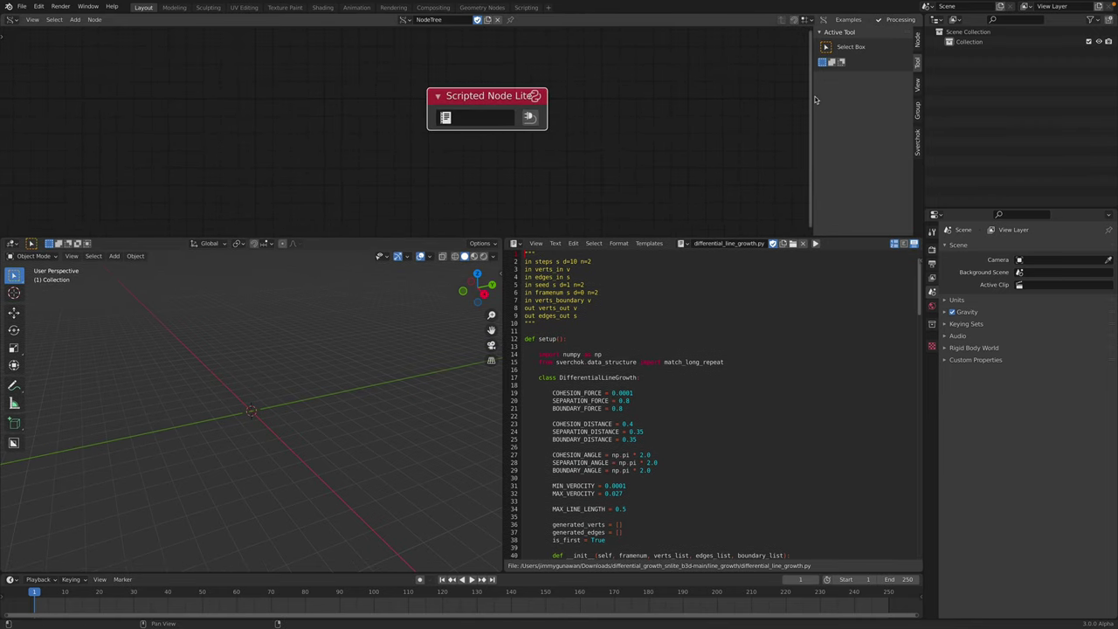
key(n)
click(492, 127)
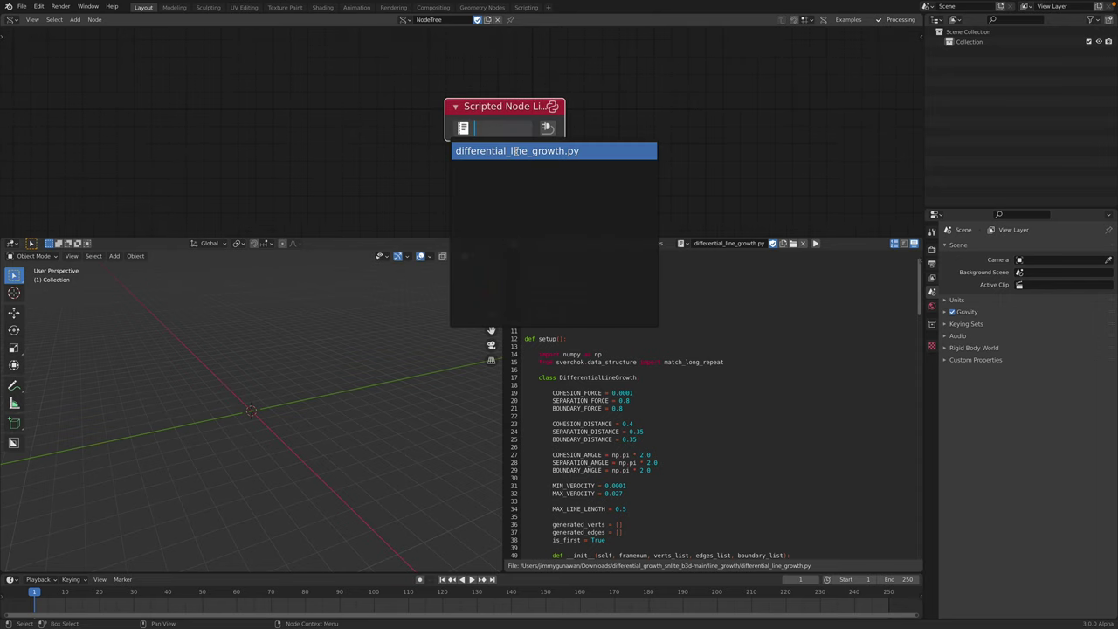
click(516, 150)
click(537, 123)
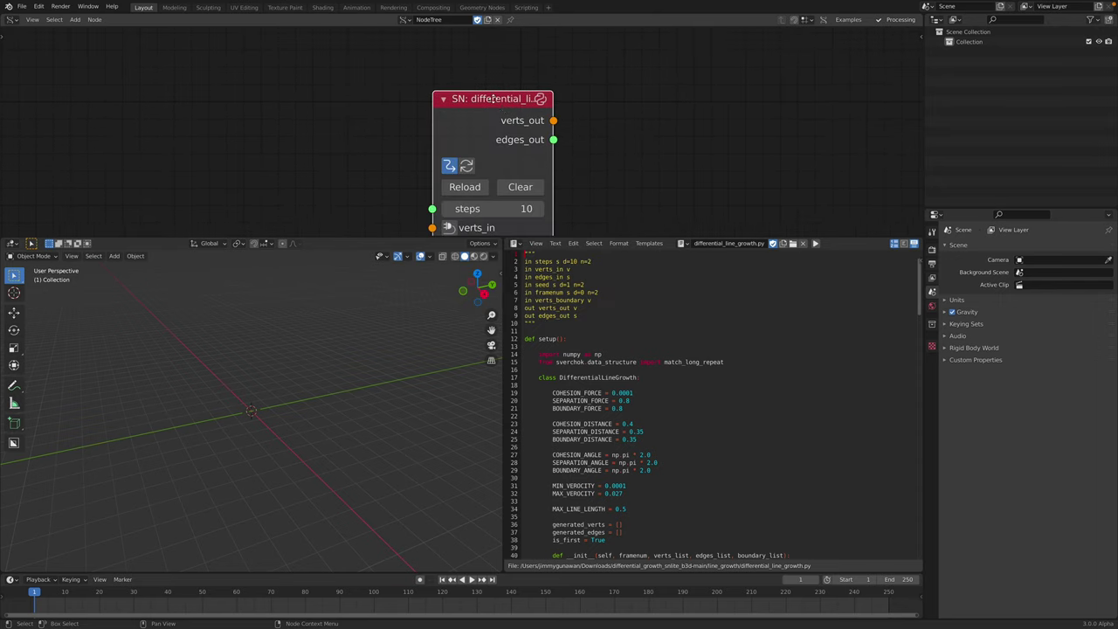
key(Home)
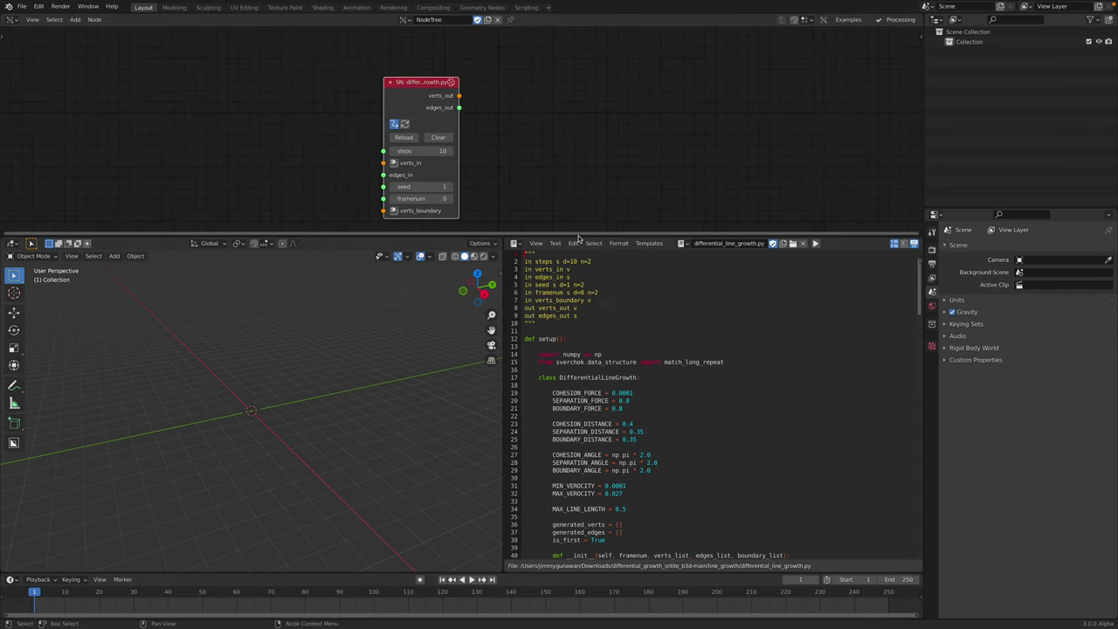
drag(578, 235, 582, 278)
key(Home)
drag(442, 71, 449, 72)
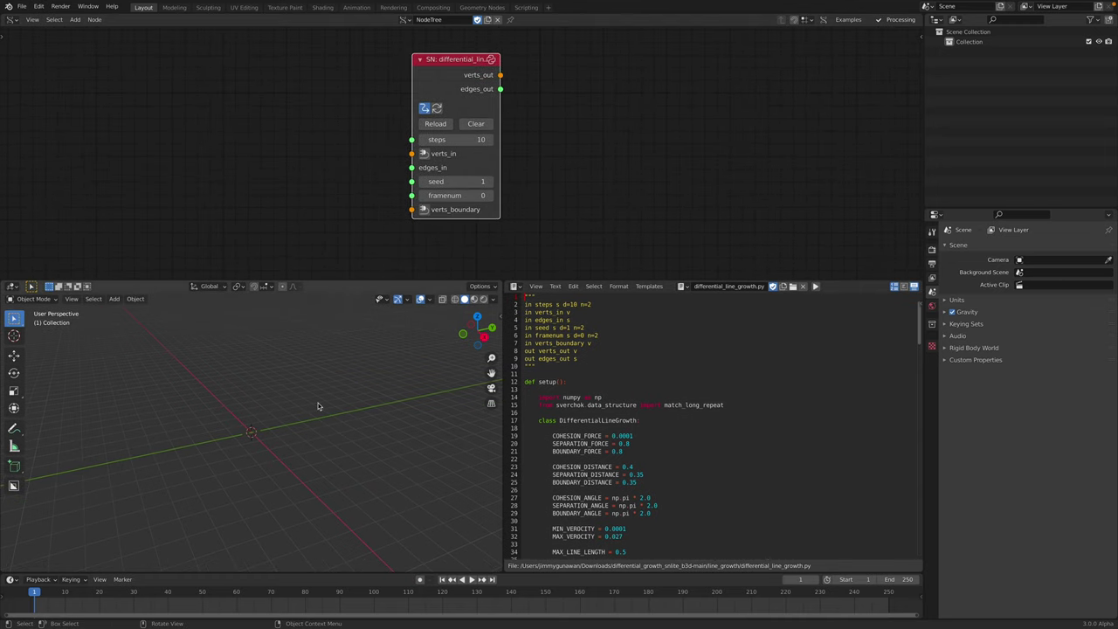
- Add a Circle node to the left of the script node and move the script node farther right
key(shift+a)
click(194, 98)
text(cir)
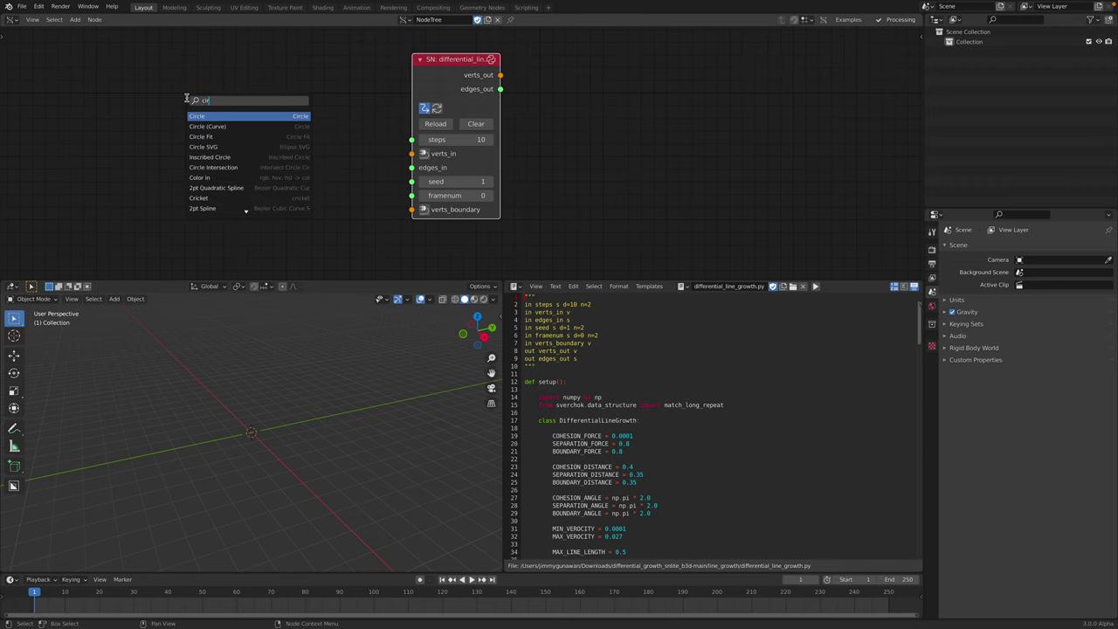
key(Return)
key(g)
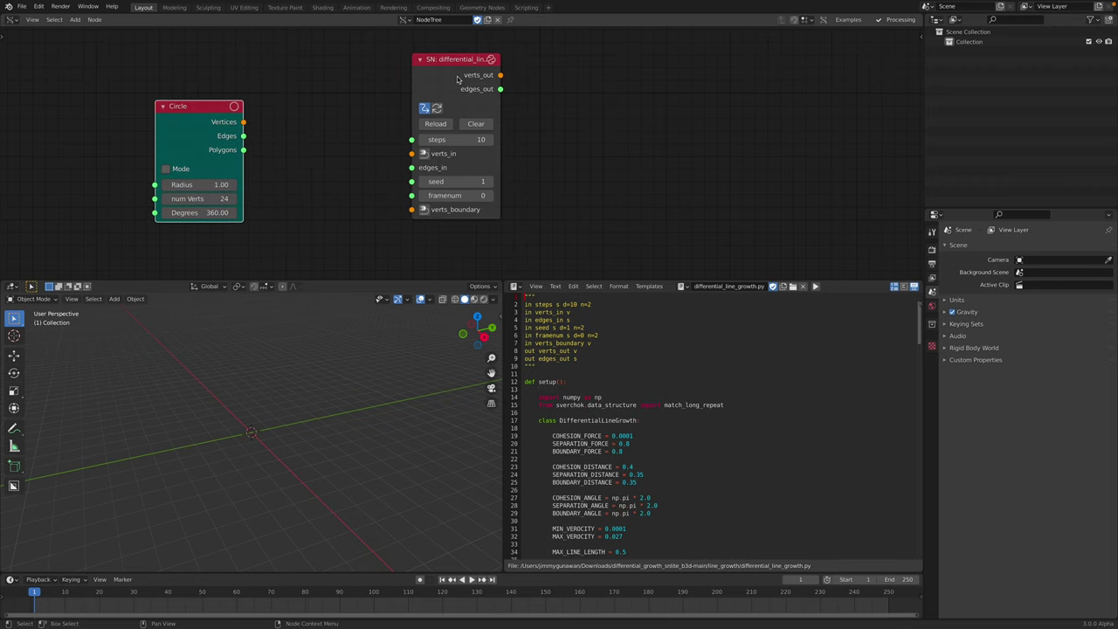
click(141, 100)
- Add a Viewer Draw node between the Circle and script nodes and link the Circle's vertices, edges and polygons to it
key(shift+a)
click(308, 99)
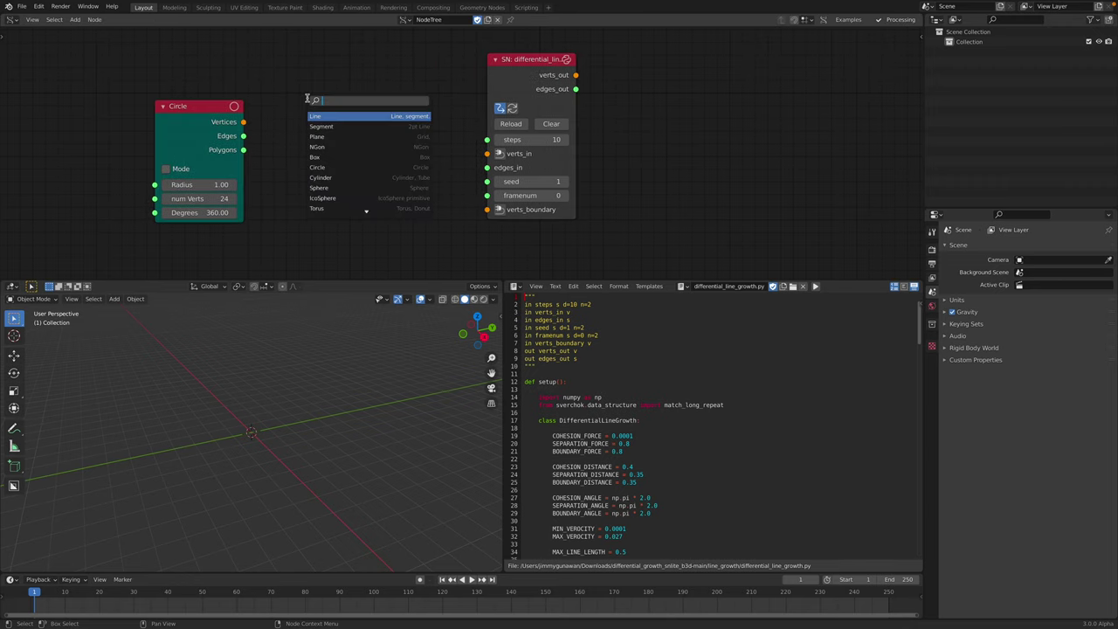
text(viewer draw)
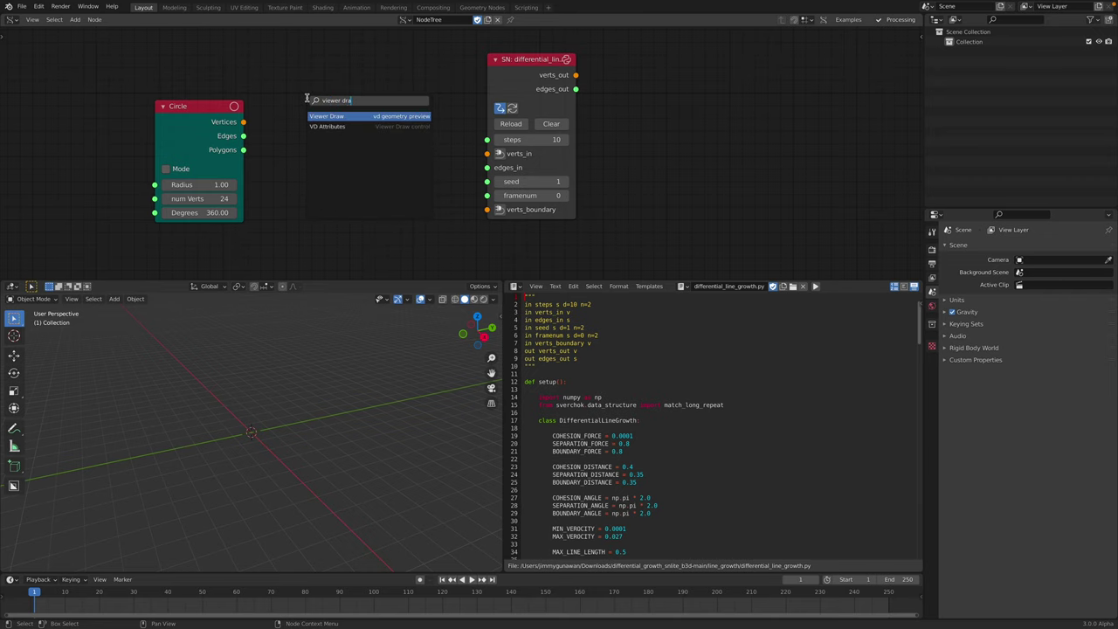
key(Return)
click(306, 82)
click(199, 109)
shift+click(325, 89)
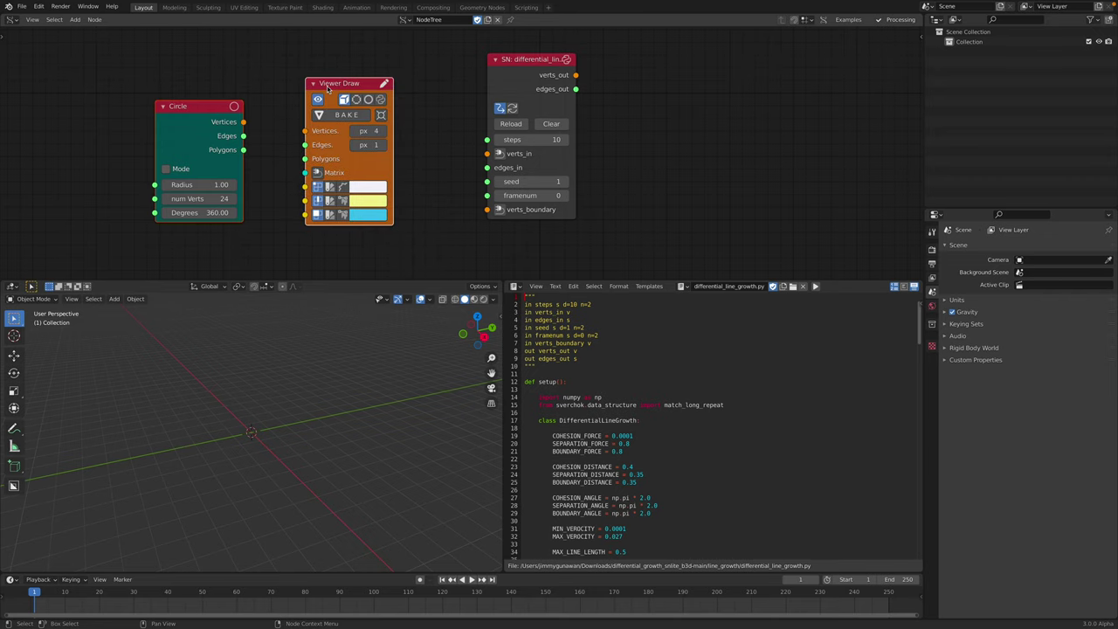
key(f)
click(269, 65)
- Save the file to the Desktop as diff_growth_001.blend
key(ctrl+s)
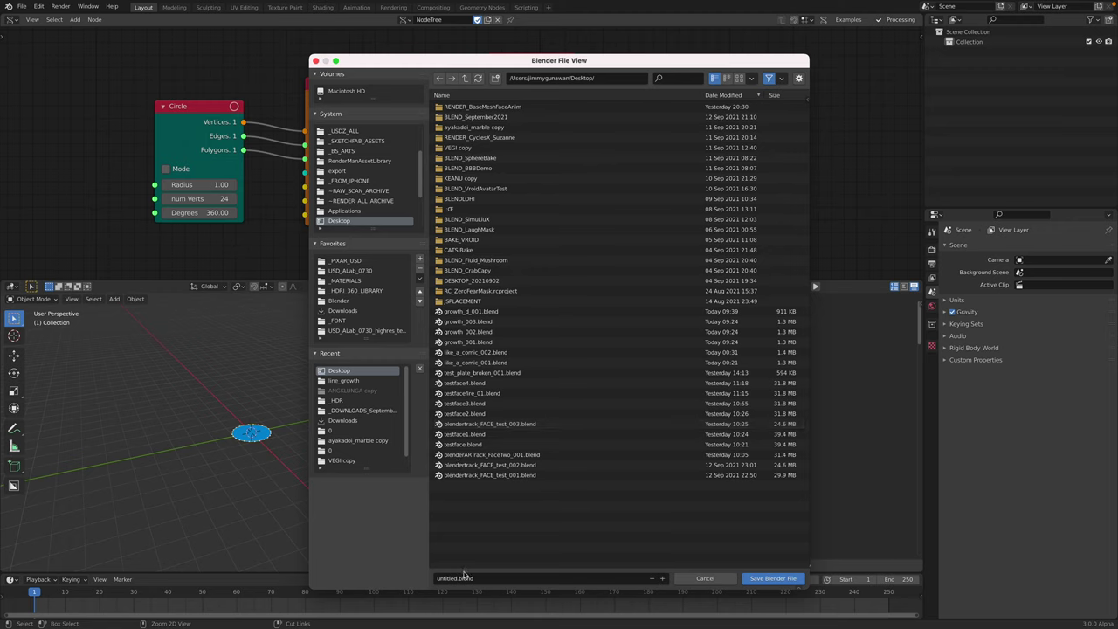
click(441, 578)
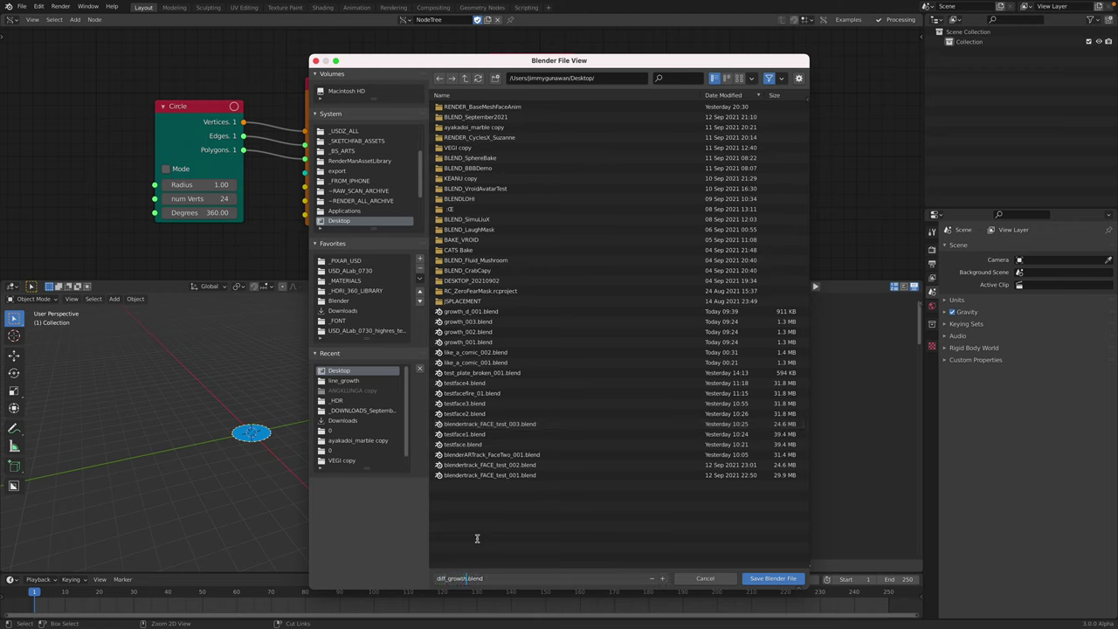
text(01)
key(Return)
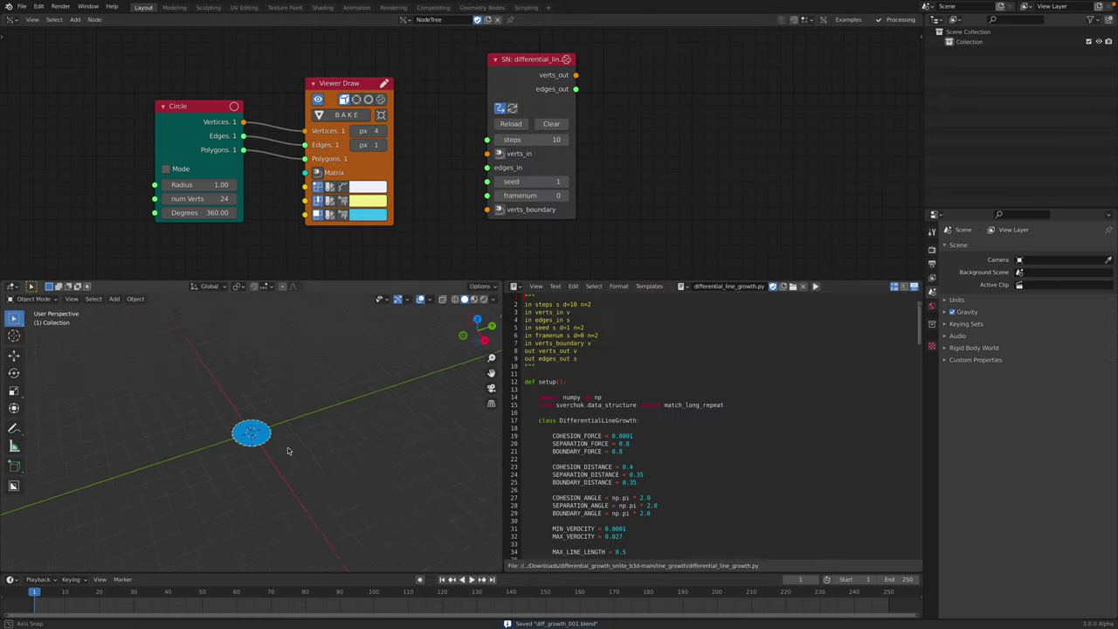
- Disconnect the Circle's polygons from the Viewer Draw node and move Viewer Draw to the far side of the script node
drag(190, 115, 181, 117)
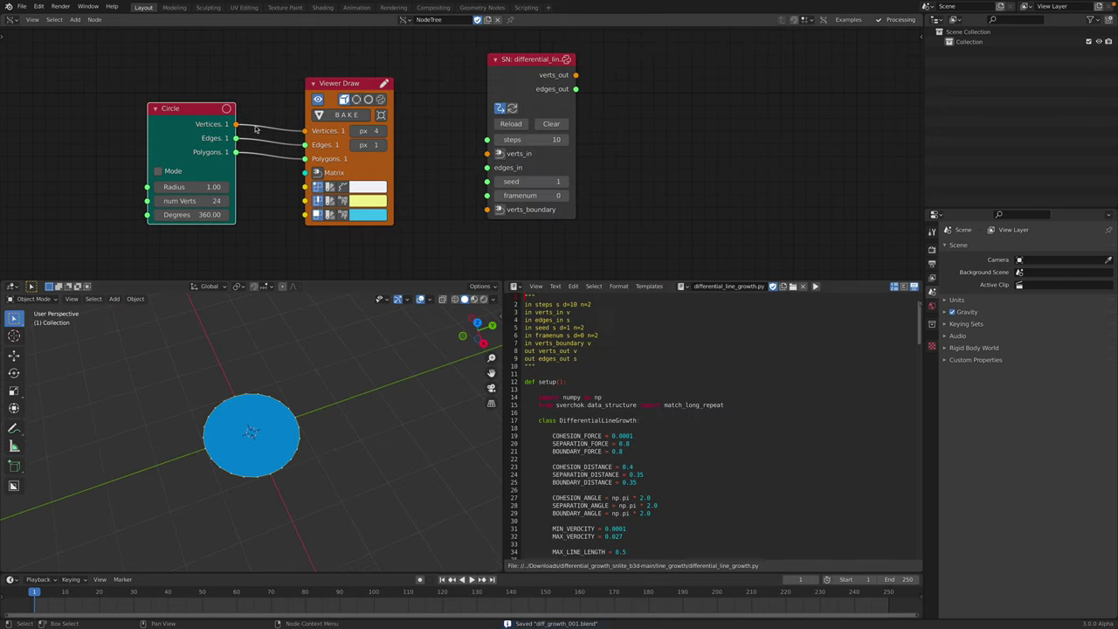
click(335, 85)
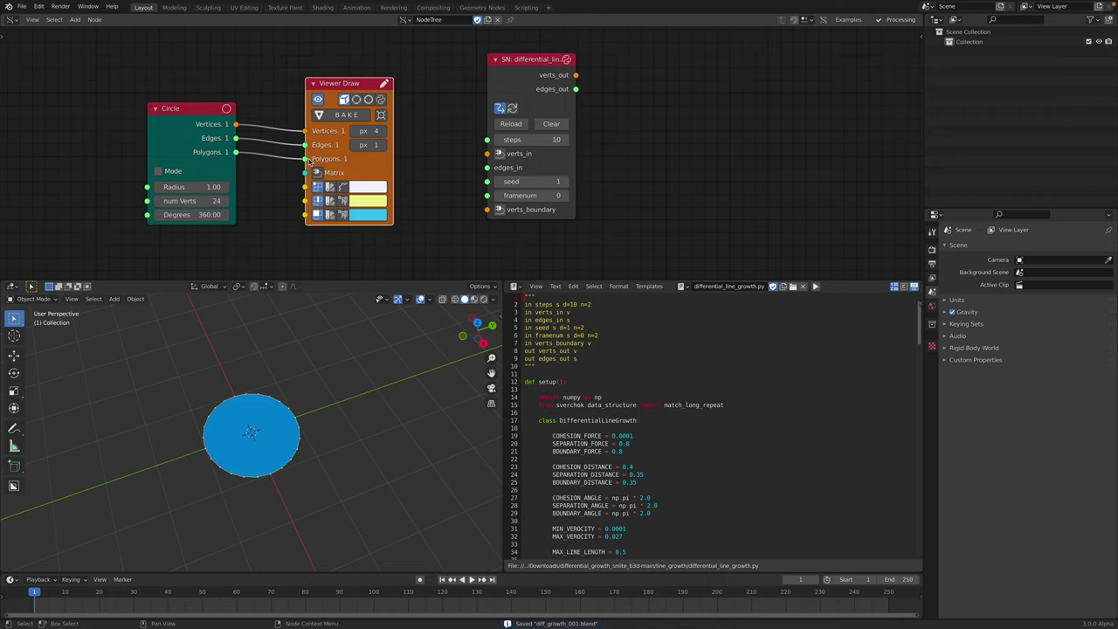
drag(308, 161, 262, 163)
drag(359, 84, 631, 96)
middle_drag(290, 400, 302, 404)
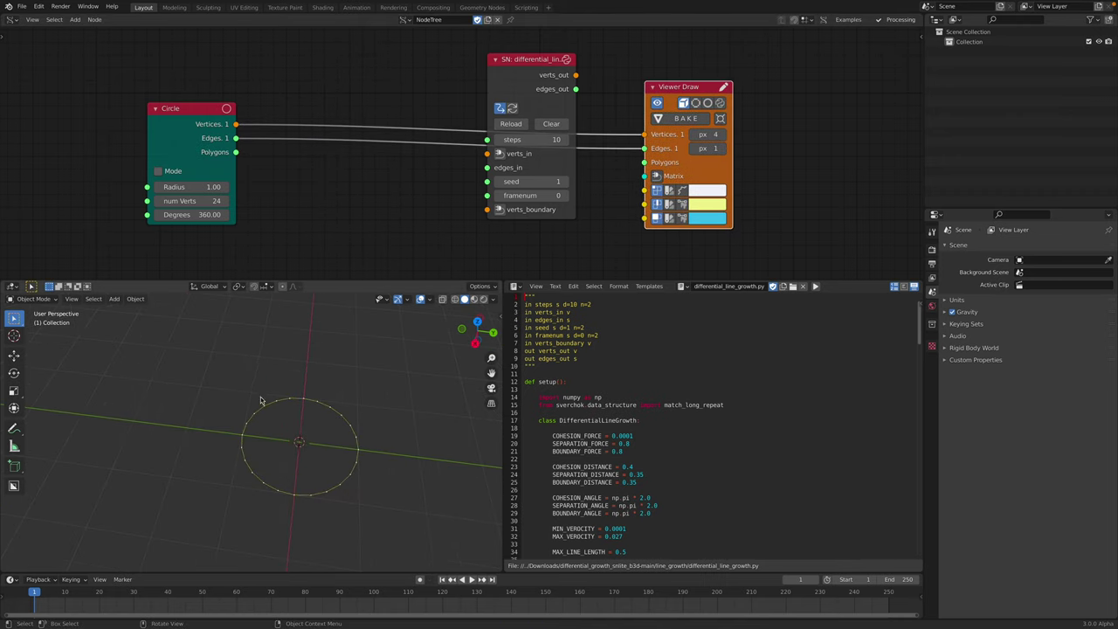
middle_drag(346, 400, 349, 398)
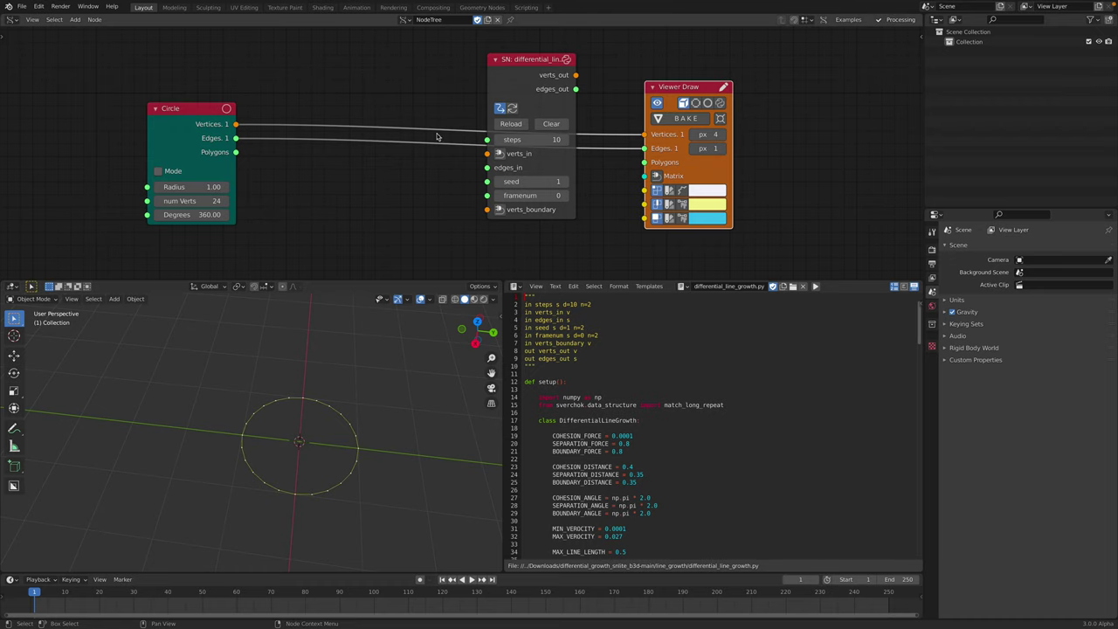
- Move the script node between the others and link the Circle's Vertices and Edges to its verts_in and edges_in
drag(522, 57, 421, 176)
middle_drag(421, 177, 409, 96)
drag(442, 108, 457, 97)
drag(234, 55, 408, 188)
drag(285, 72, 408, 203)
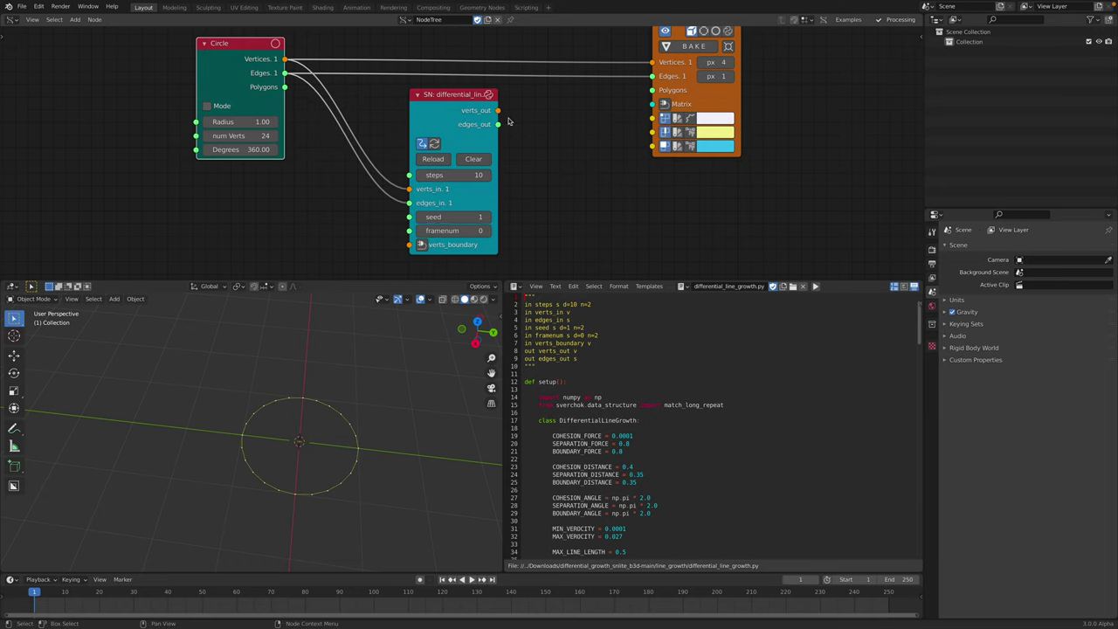
- Link the script node's verts_out and edges_out to Viewer Draw's Vertices and Edges, and move Viewer Draw closer
mouse_move(498, 111)
mouse_down()
mouse_move(653, 62)
mouse_move(589, 95)
mouse_move(651, 76)
mouse_up()
drag(470, 97, 480, 91)
scroll(507, 91, down, 3)
drag(627, 47, 566, 57)
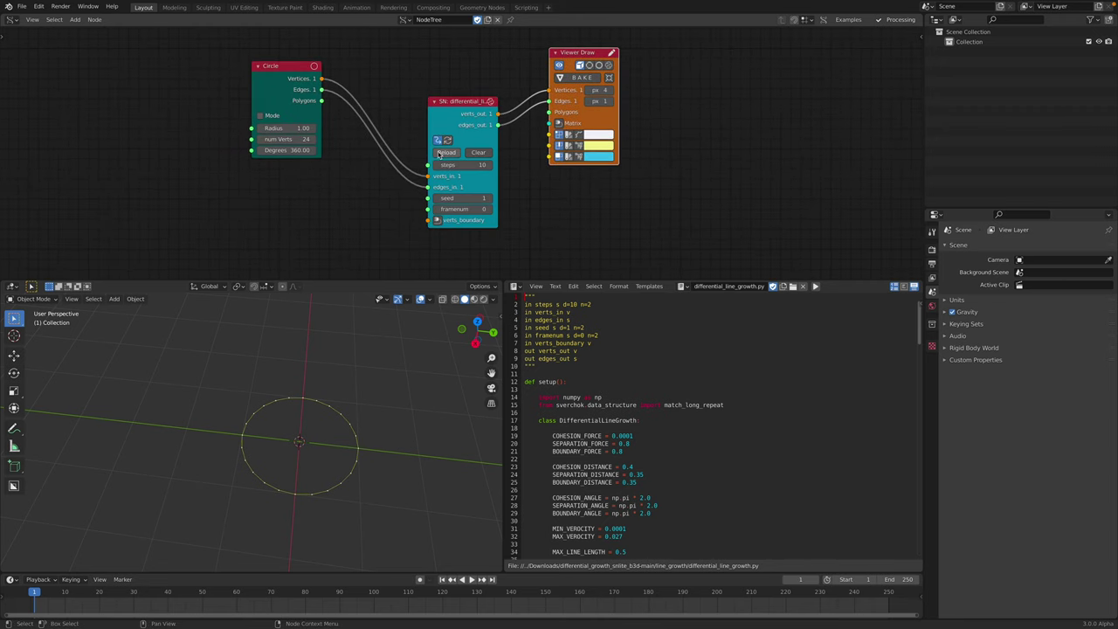
- Reload the script, play the timeline, and set framenum to 6 to test the growth
click(444, 152)
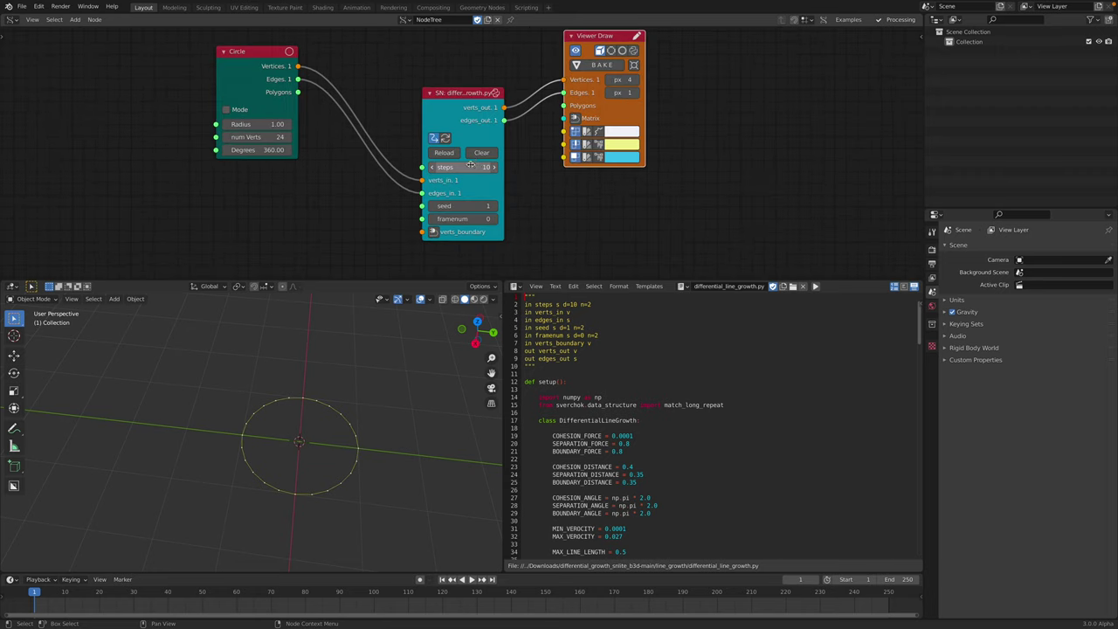
scroll(468, 159, up, 1)
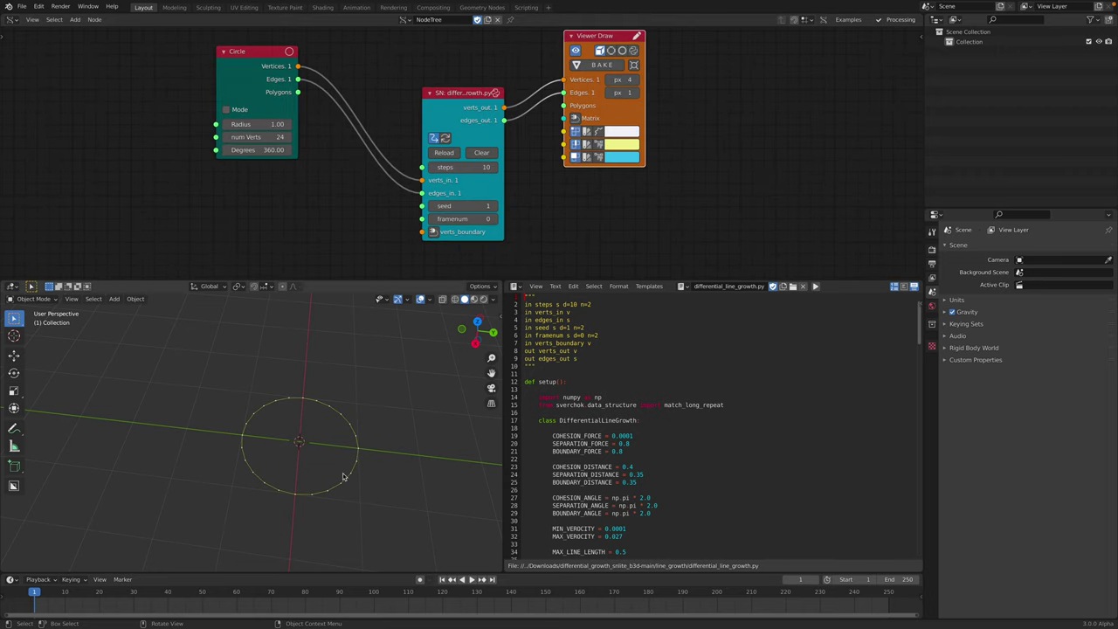
key(space)
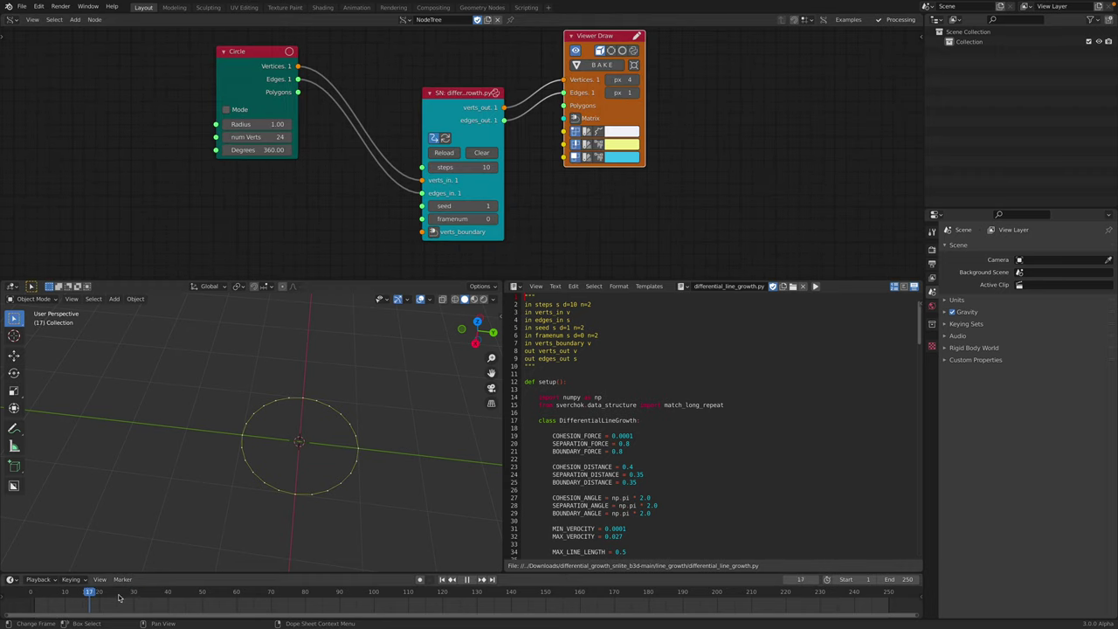
key(Escape)
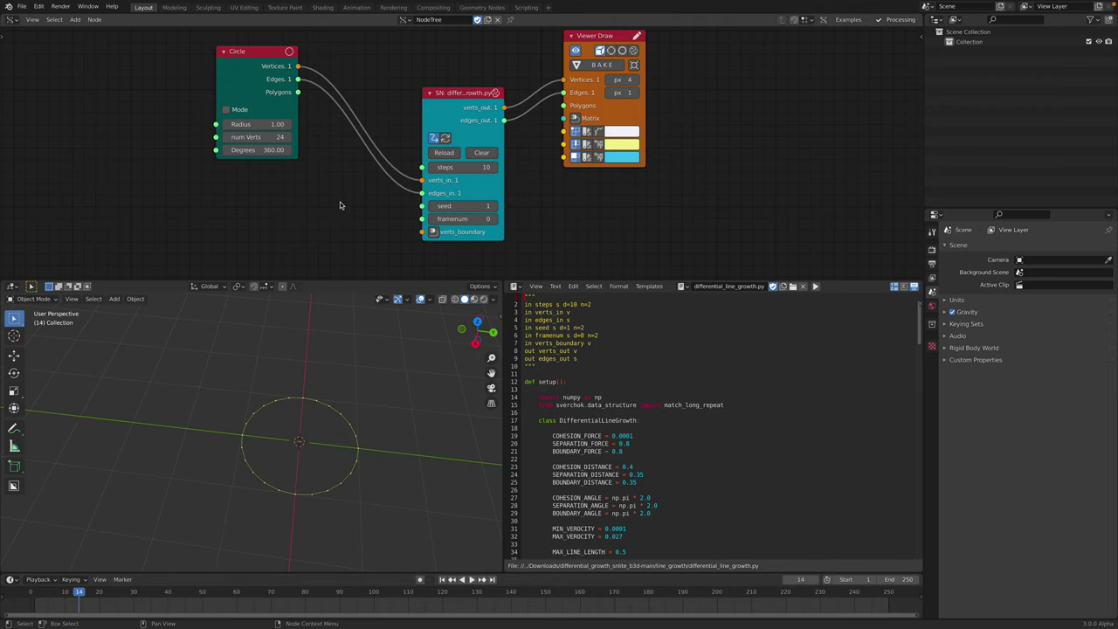
key(space)
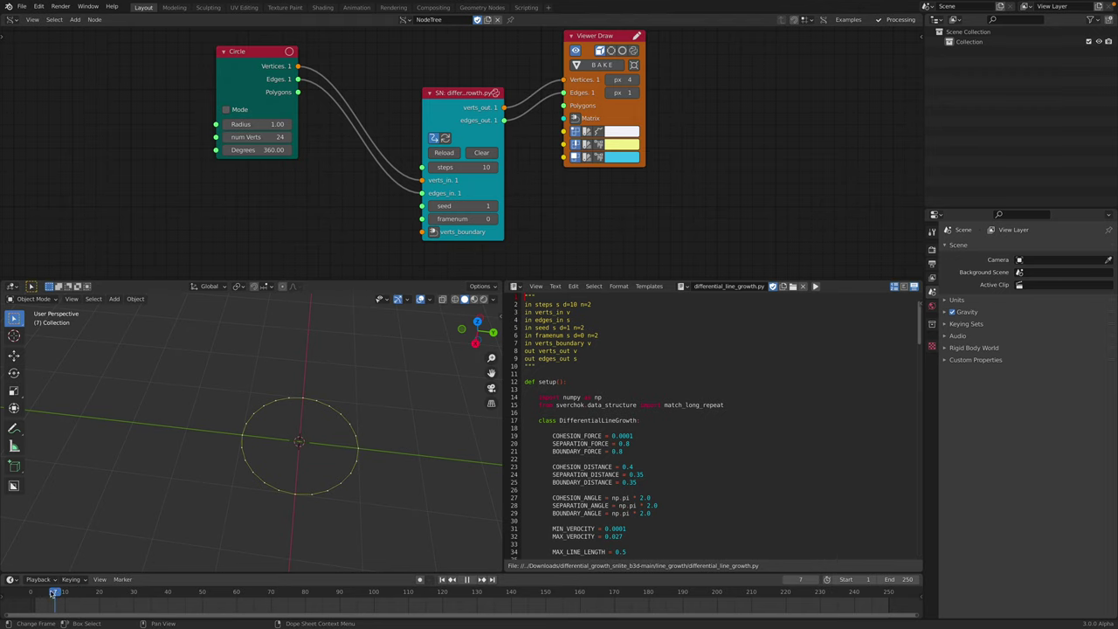
key(space)
drag(463, 219, 468, 219)
- Add a Frame Info node, link its Current Frame to the script node's framenum, and scrub to frame 6
middle_drag(266, 201, 289, 157)
key(shift+a)
click(280, 170)
text(fra)
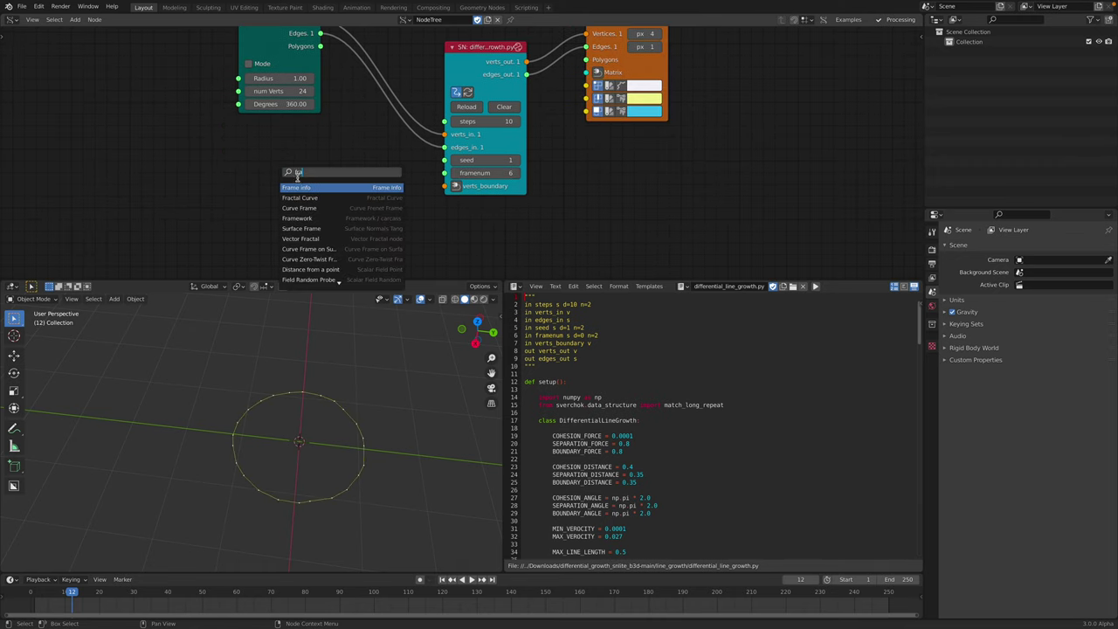
click(298, 187)
drag(352, 183, 372, 134)
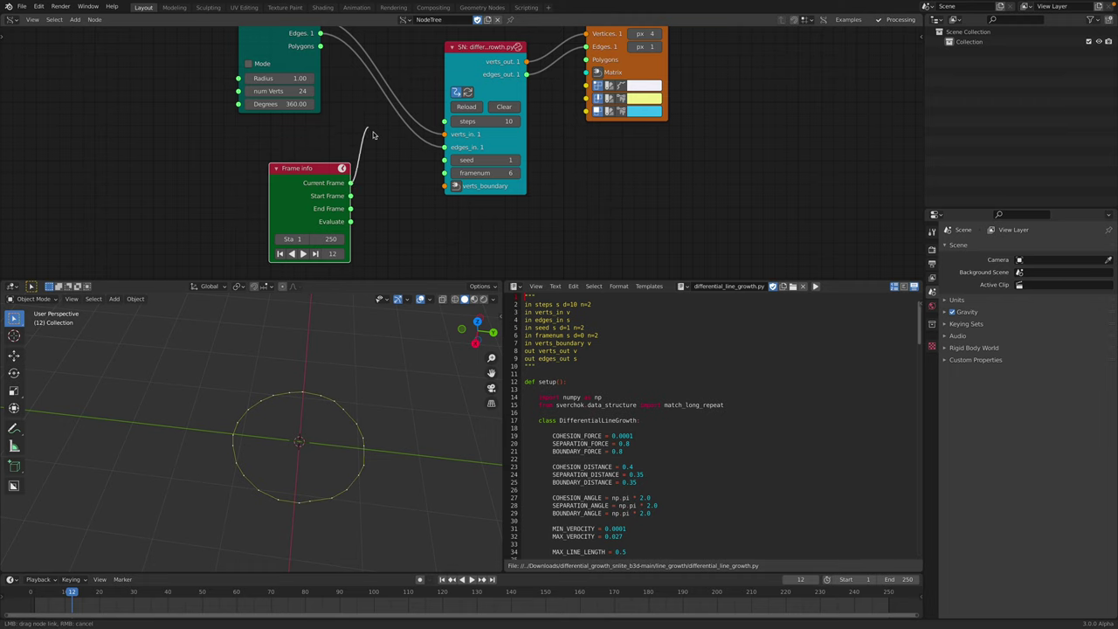
drag(419, 166, 445, 173)
scroll(445, 173, down, 3)
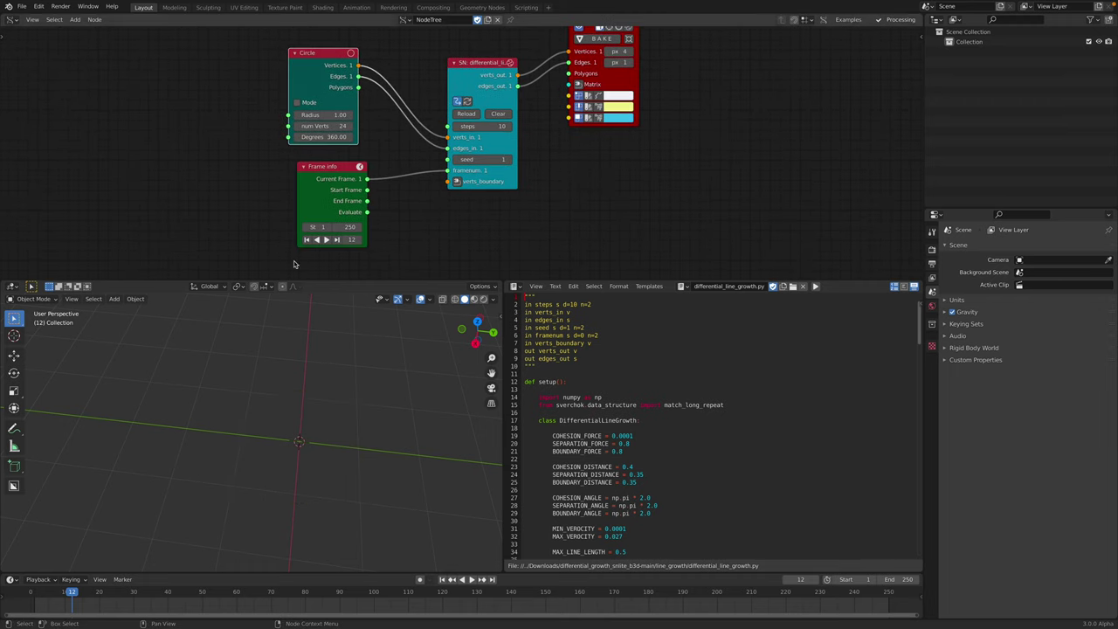
drag(69, 594, 52, 595)
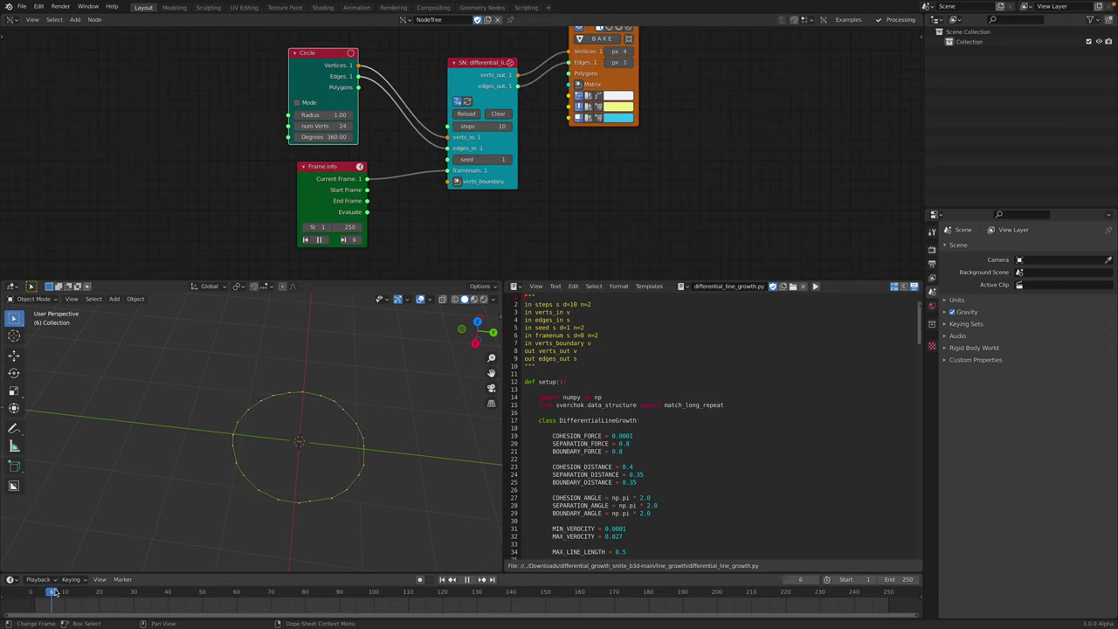
- Set the script node's steps to 50, save the file, and shift the Circle node slightly closer to the script node
scroll(489, 126, up, 1)
double_click(488, 123)
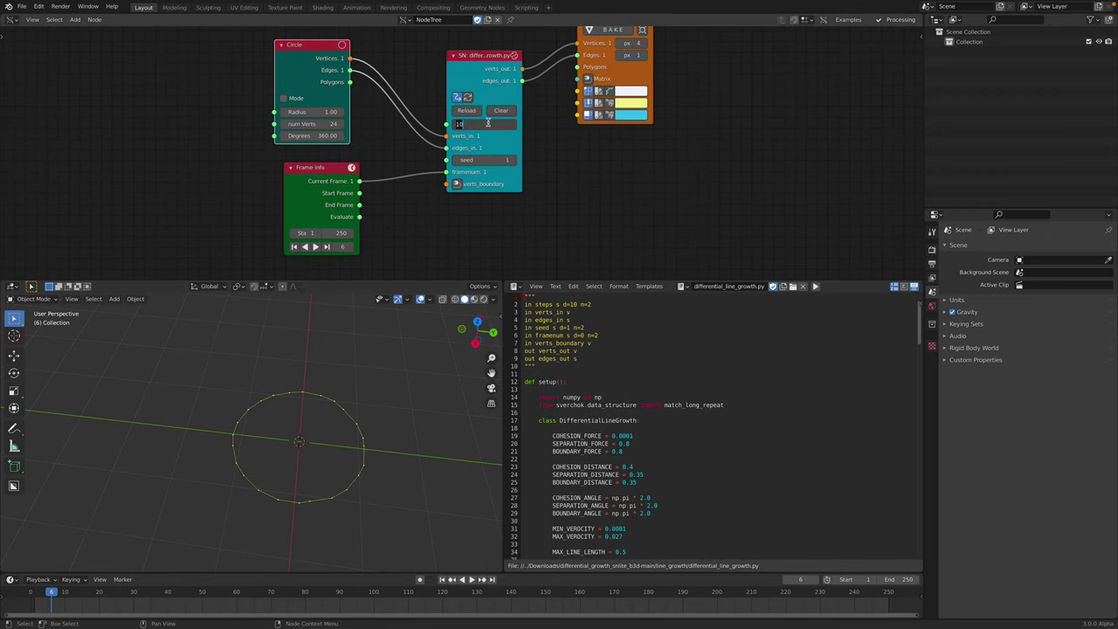
text(50)
key(Return)
key(ctrl+s)
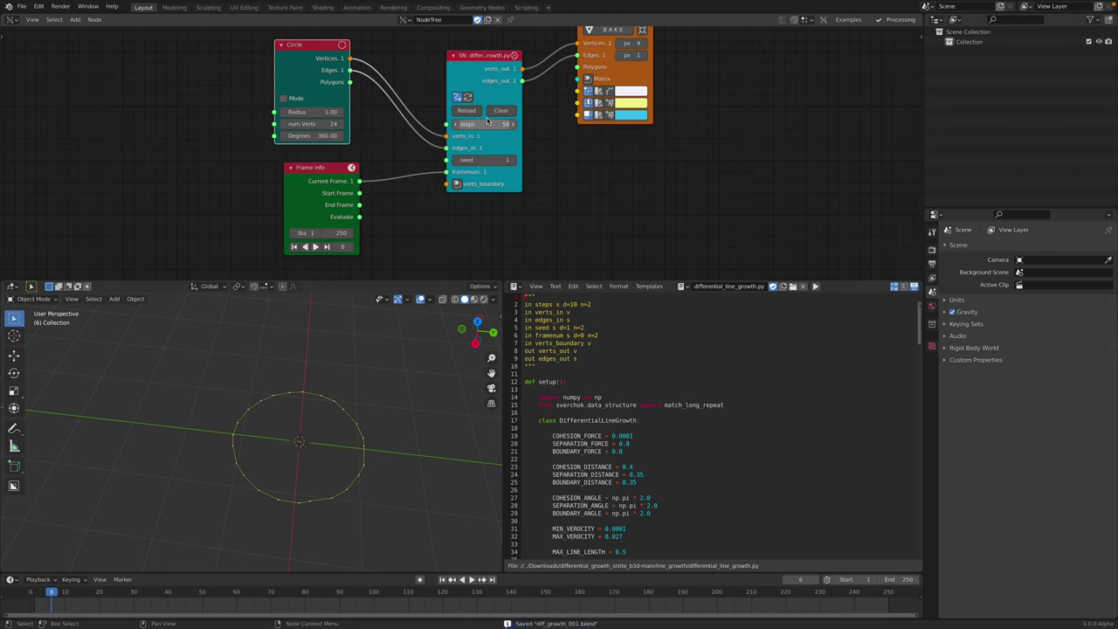
drag(309, 65, 330, 70)
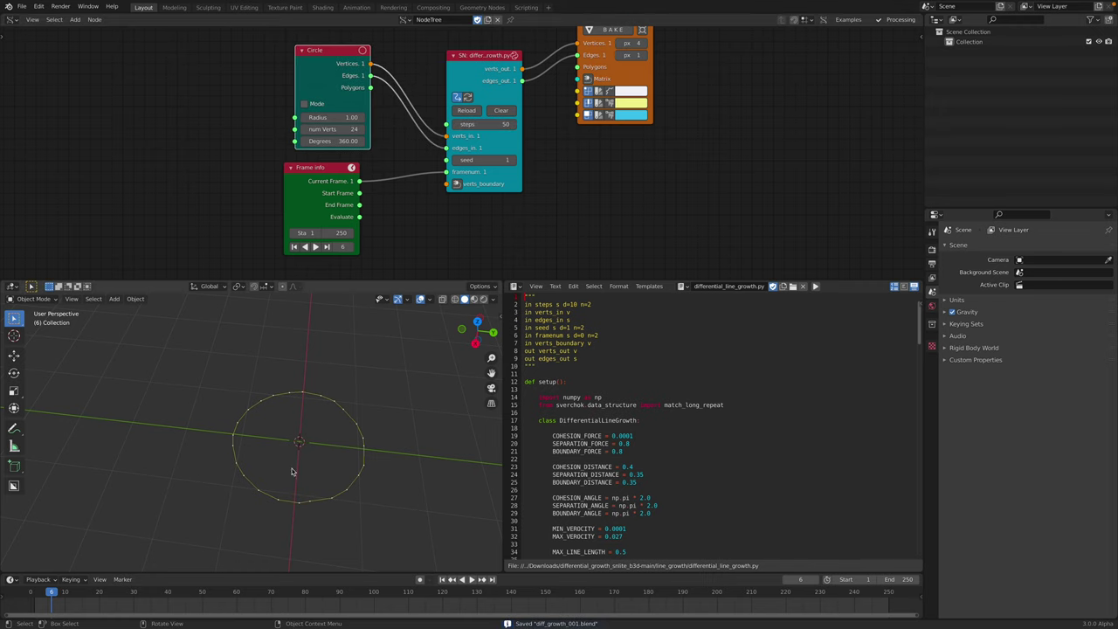
- Play and scrub the timeline in top view up to frame 50 to examine the growth of the line
key(space)
drag(94, 598, 202, 595)
key(space)
scroll(240, 599, down, 2)
scroll(242, 600, down, 1)
middle_drag(342, 480, 371, 440)
click(478, 325)
mouse_move(150, 592)
mouse_down()
mouse_move(252, 593)
mouse_move(164, 594)
mouse_up()
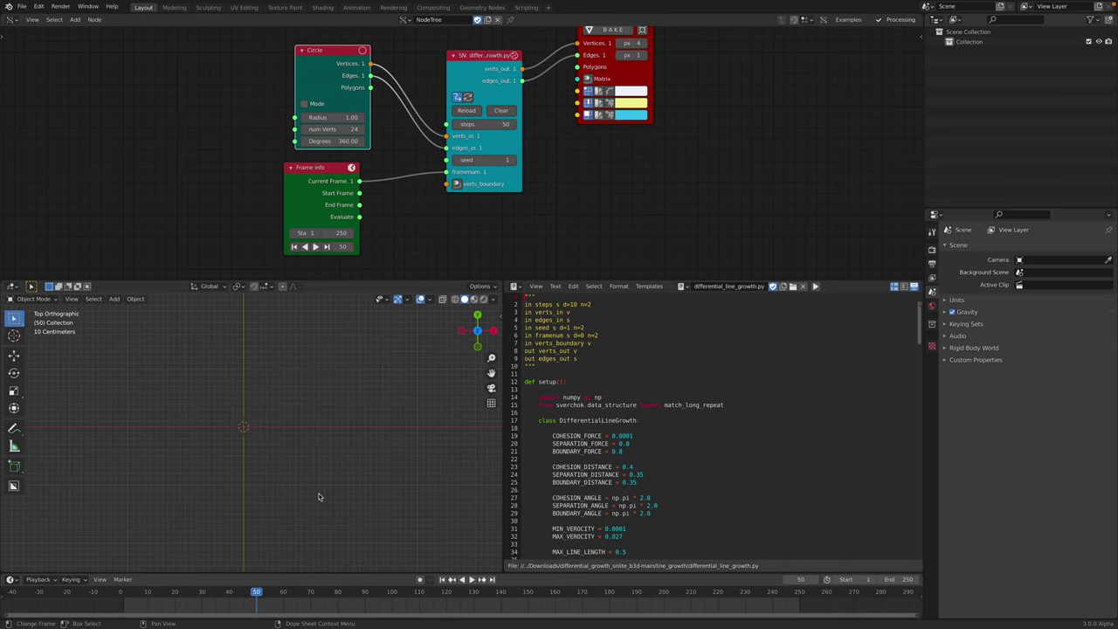
key(space)
scroll(332, 442, up, 2)
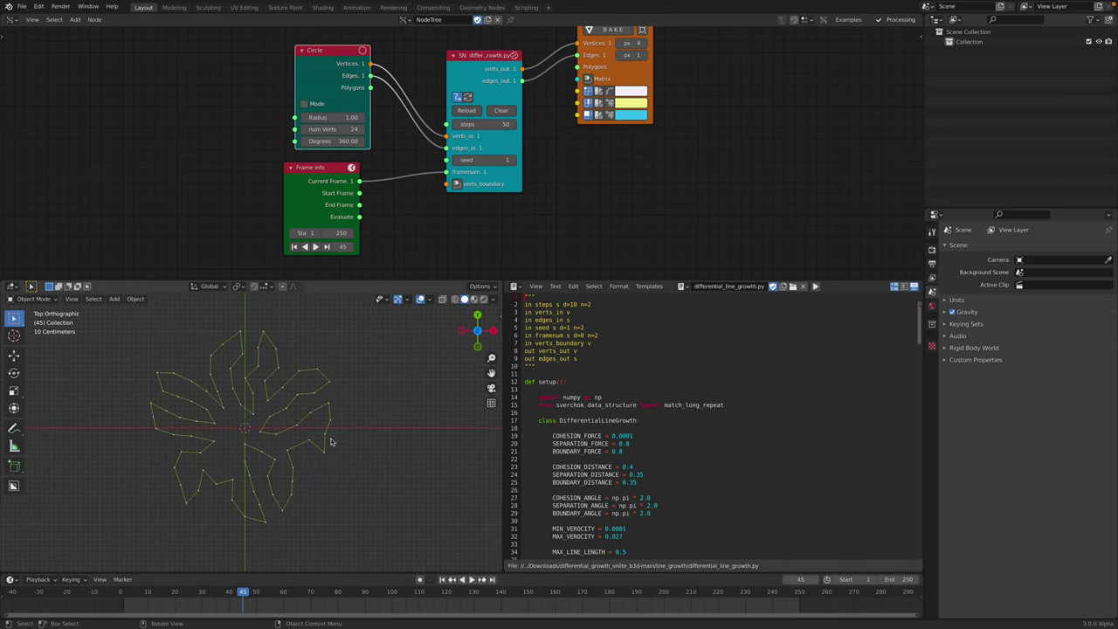
- Spread the nodes out by moving Viewer Draw, Circle and Frame Info, and save the file
click(342, 118)
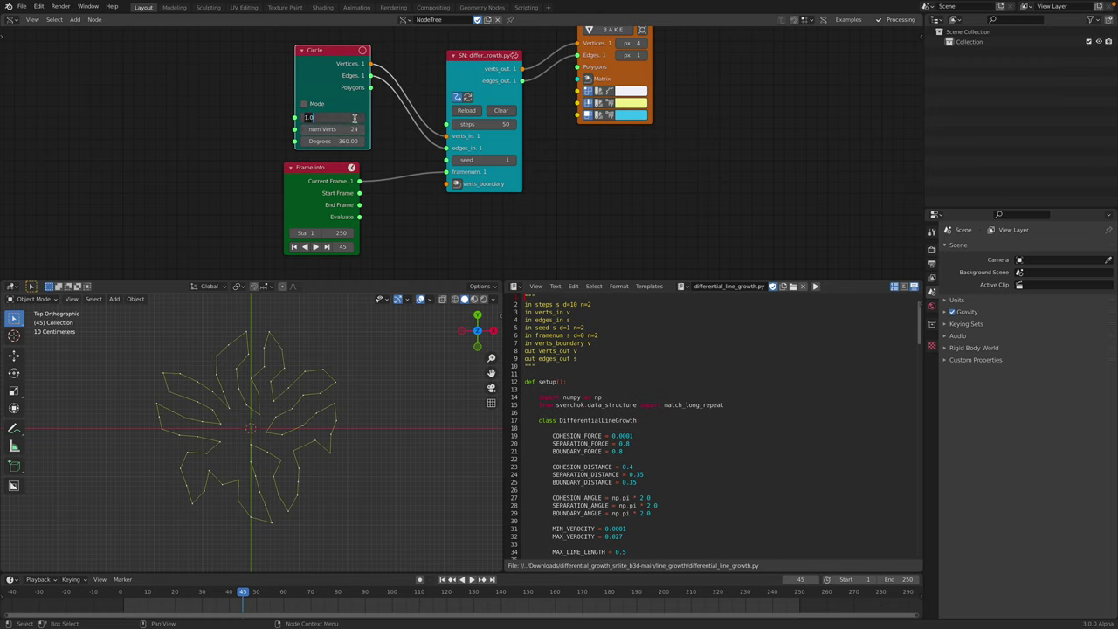
drag(636, 73, 732, 87)
scroll(605, 131, down, 2)
key(ctrl+s)
drag(363, 79, 326, 76)
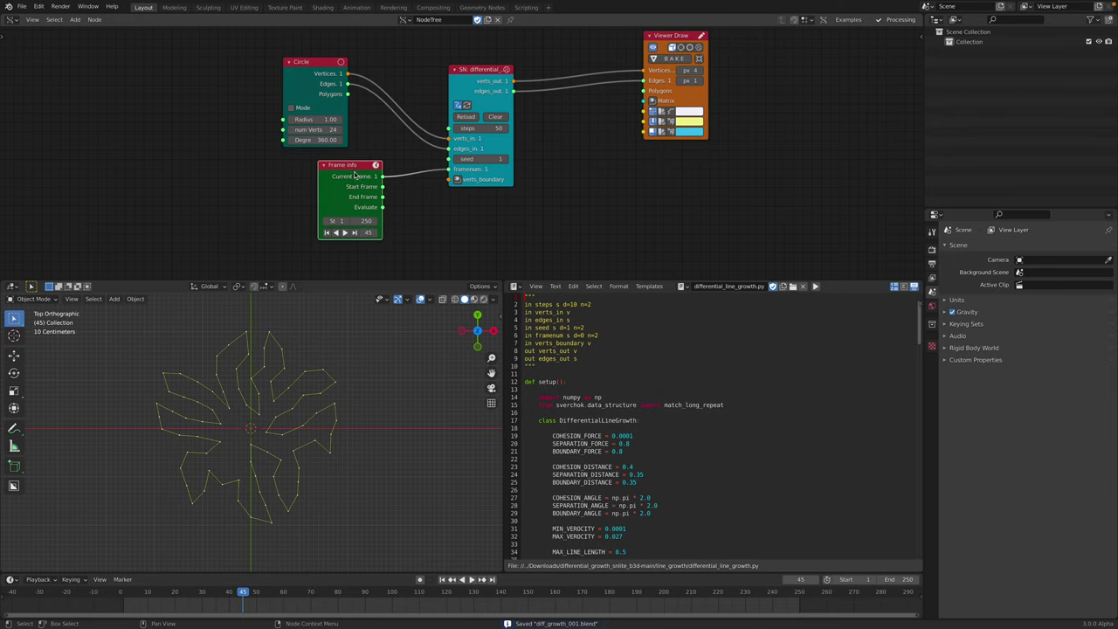
scroll(483, 172, up, 1)
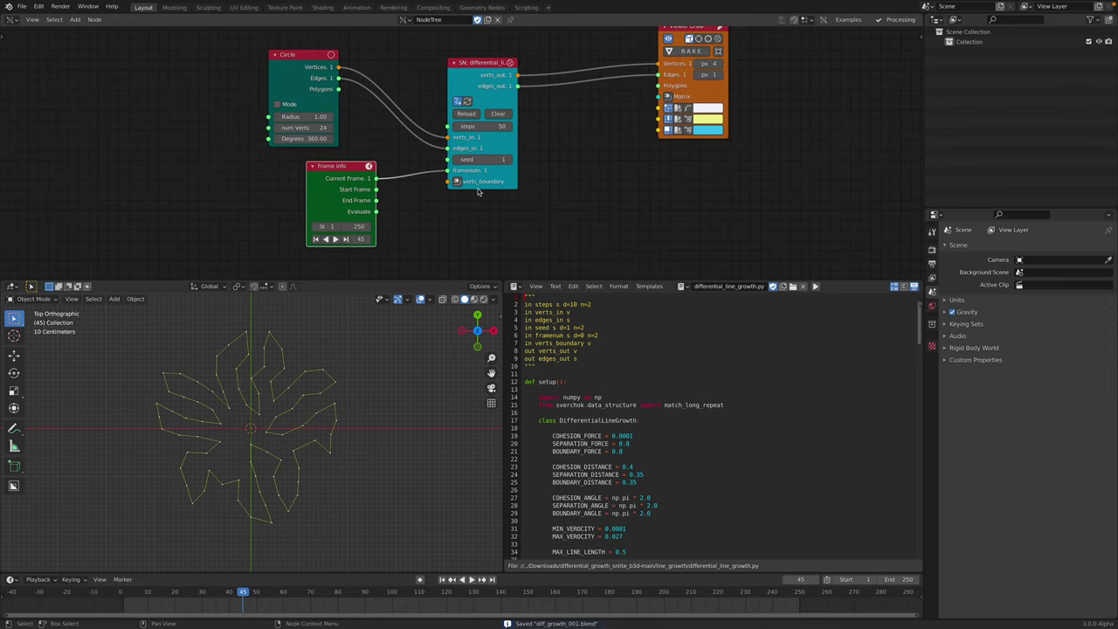
- Switch to the differential_growth_snlite_b3d GitHub page in the browser and review the README's example node setups
key(ctrl+Right)
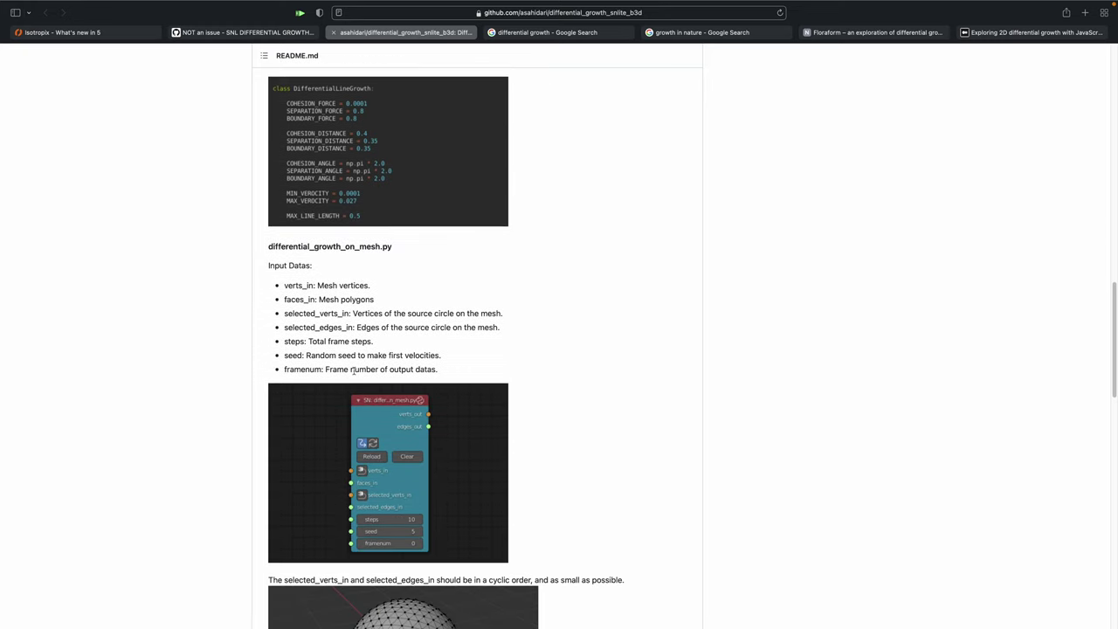
scroll(360, 343, down, 10)
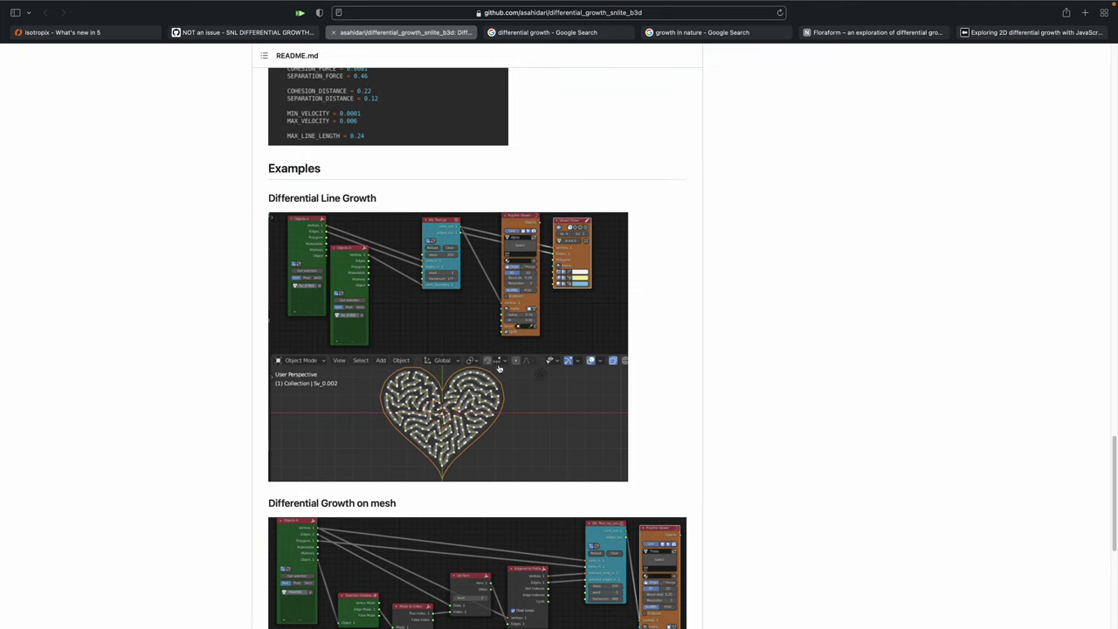
scroll(500, 368, down, 3)
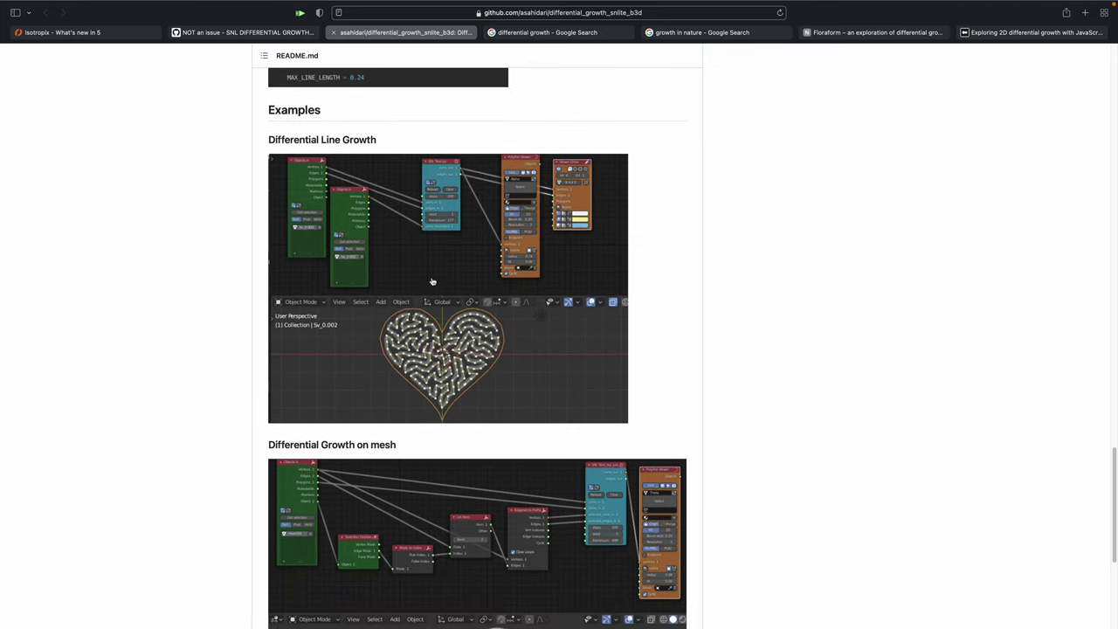
scroll(483, 356, down, 5)
scroll(500, 404, down, 2)
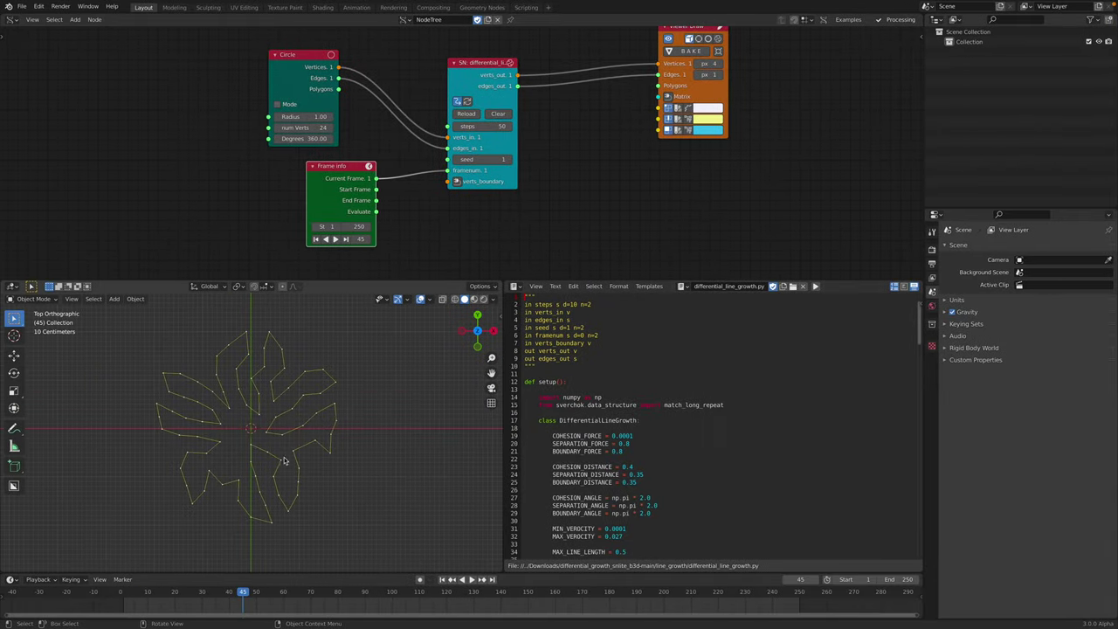
- Return to Blender, scrub to frame 52, set the script node's steps to 250, and reload the script
drag(151, 580, 262, 577)
click(478, 125)
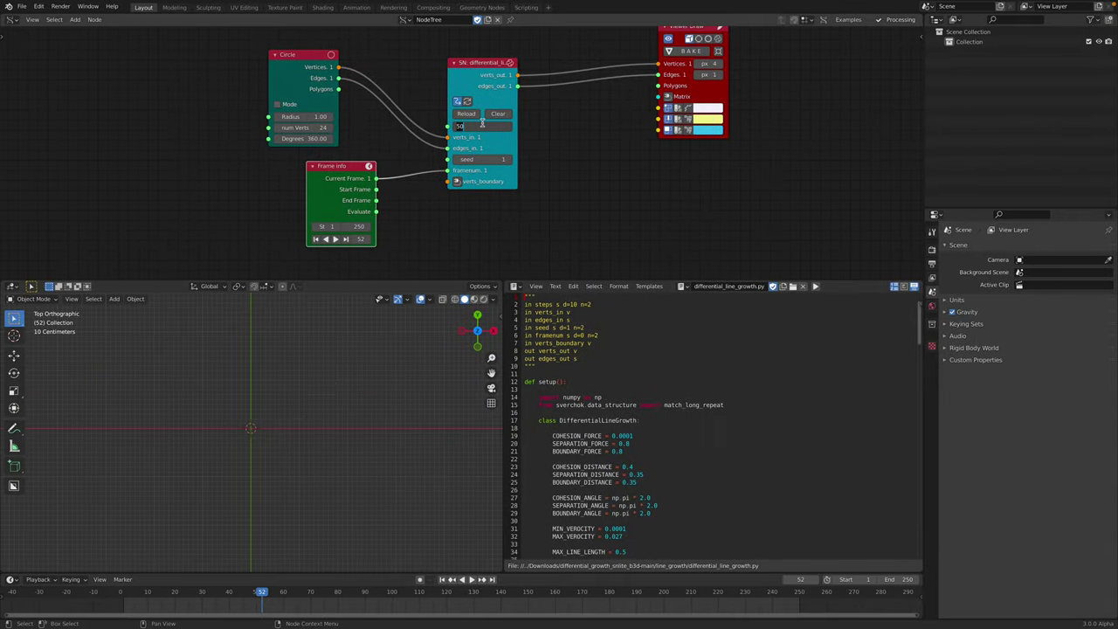
text(250)
key(Return)
click(468, 114)
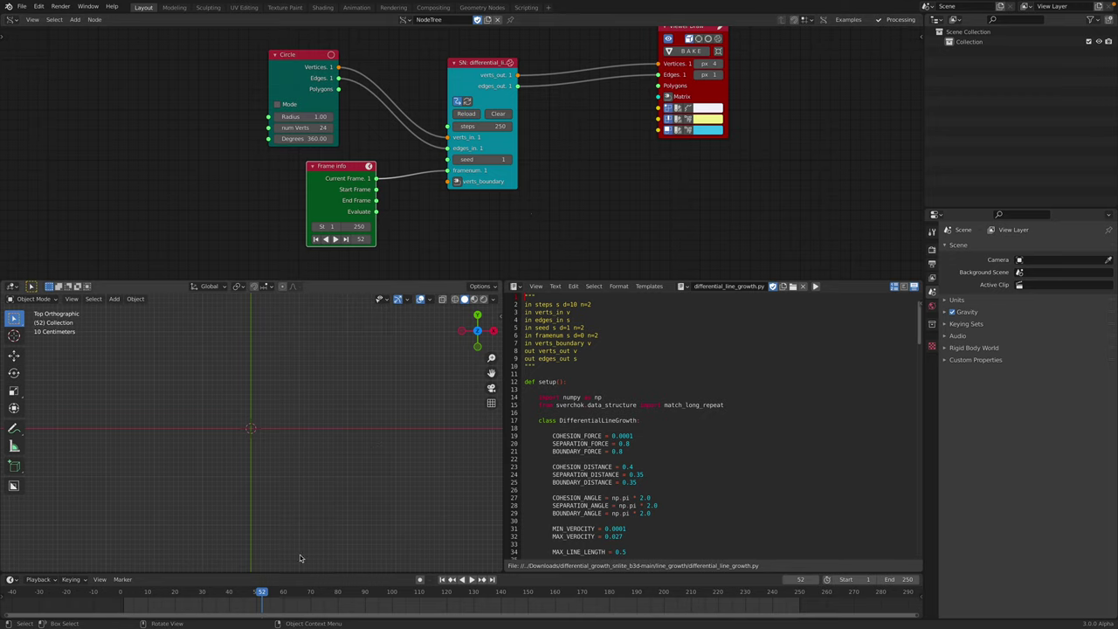
- Play the growth across the timeline, step back to frame 4, and replay it to frame 201 to examine the pattern
key(space)
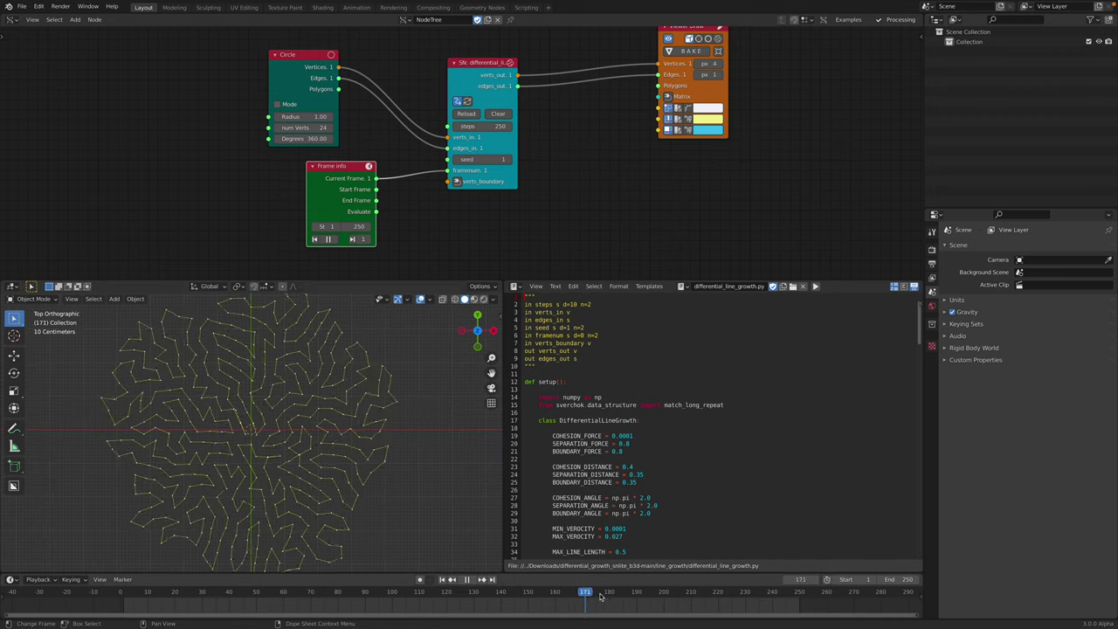
scroll(414, 457, down, 2)
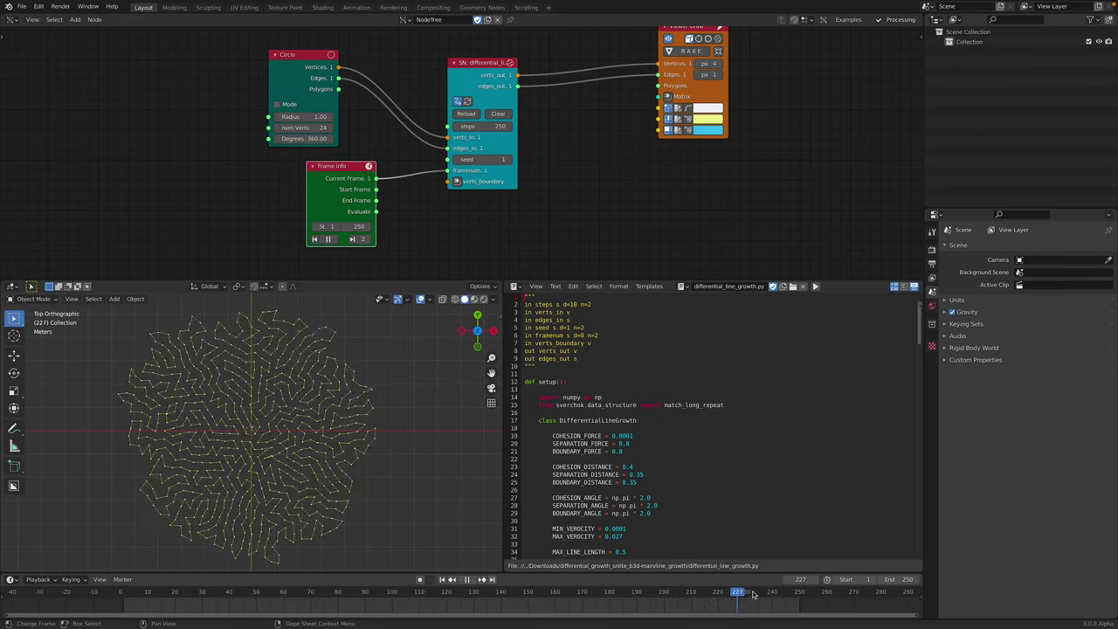
key(space)
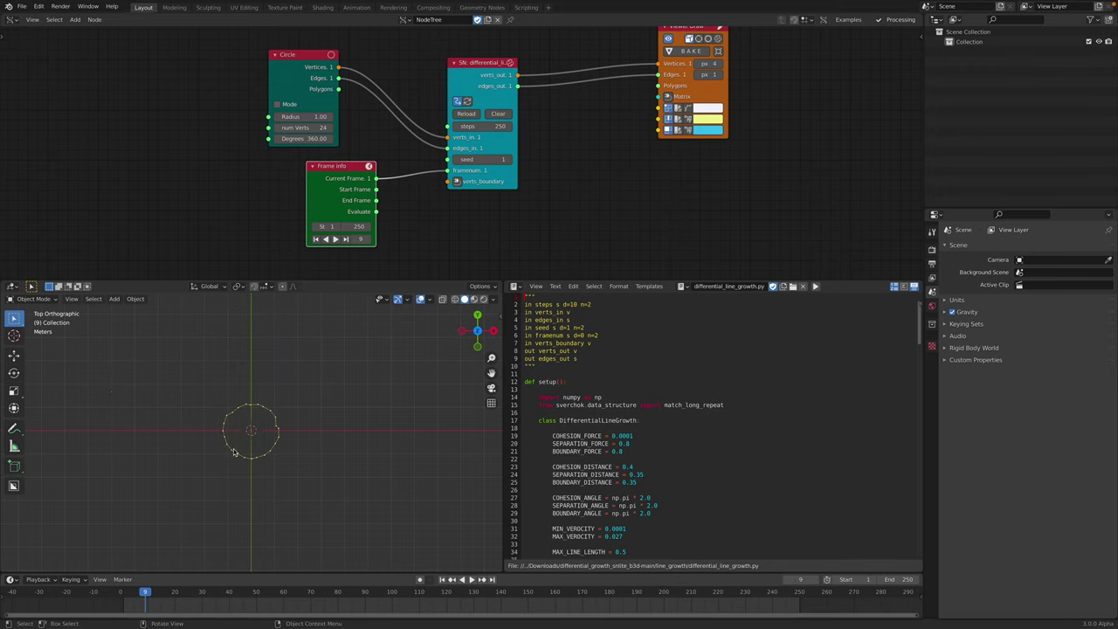
key(Left)
key(Left)
key(Left)
key(Left)
key(Left)
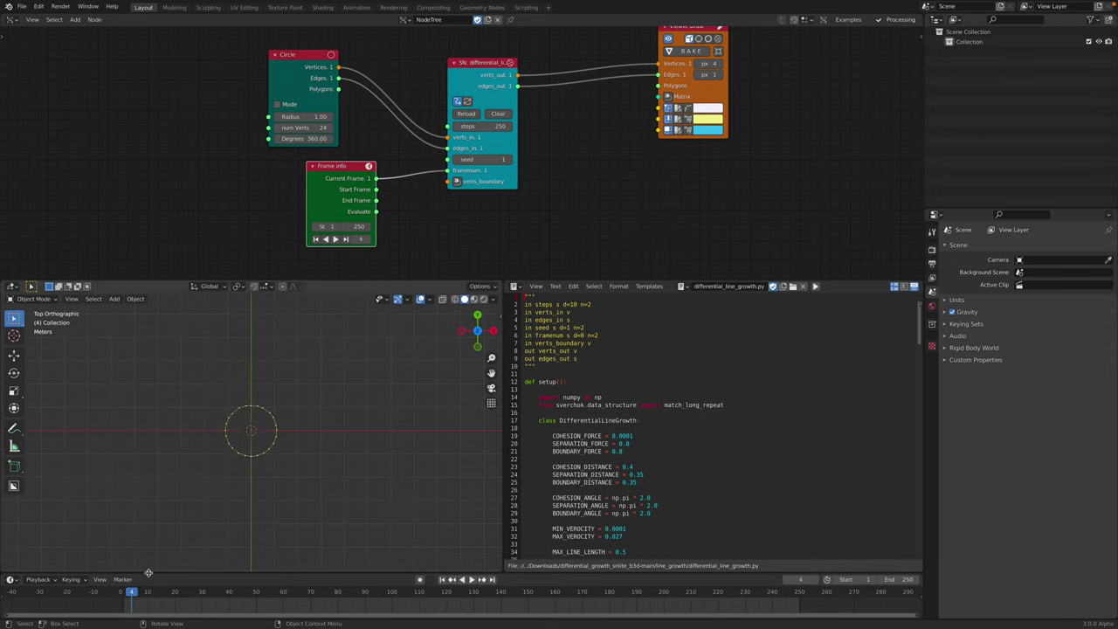
key(space)
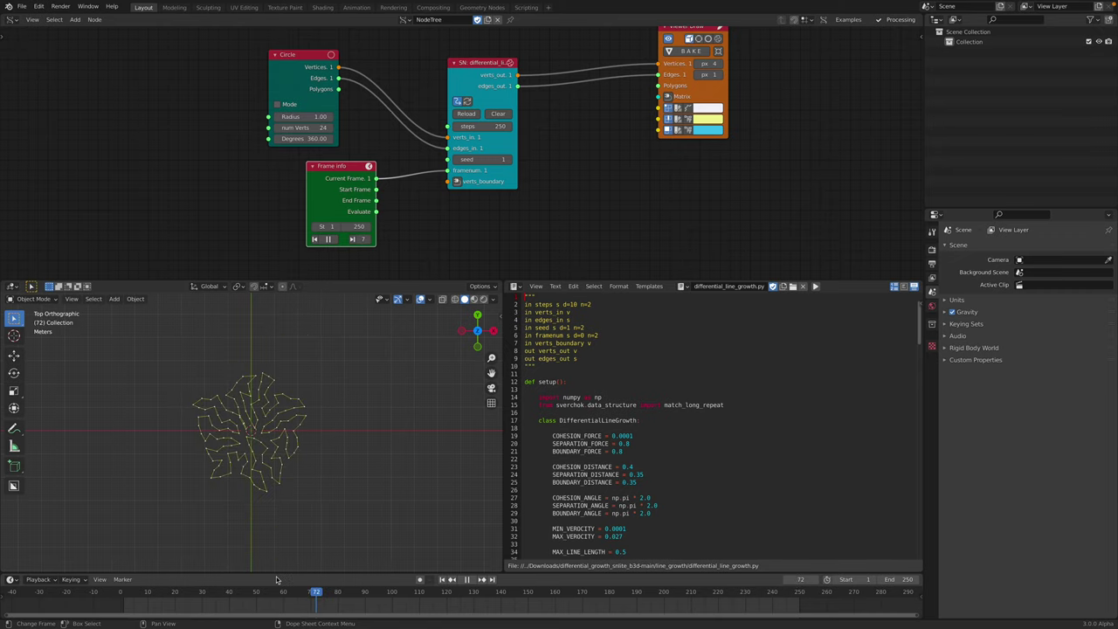
key(space)
middle_drag(476, 105, 428, 122)
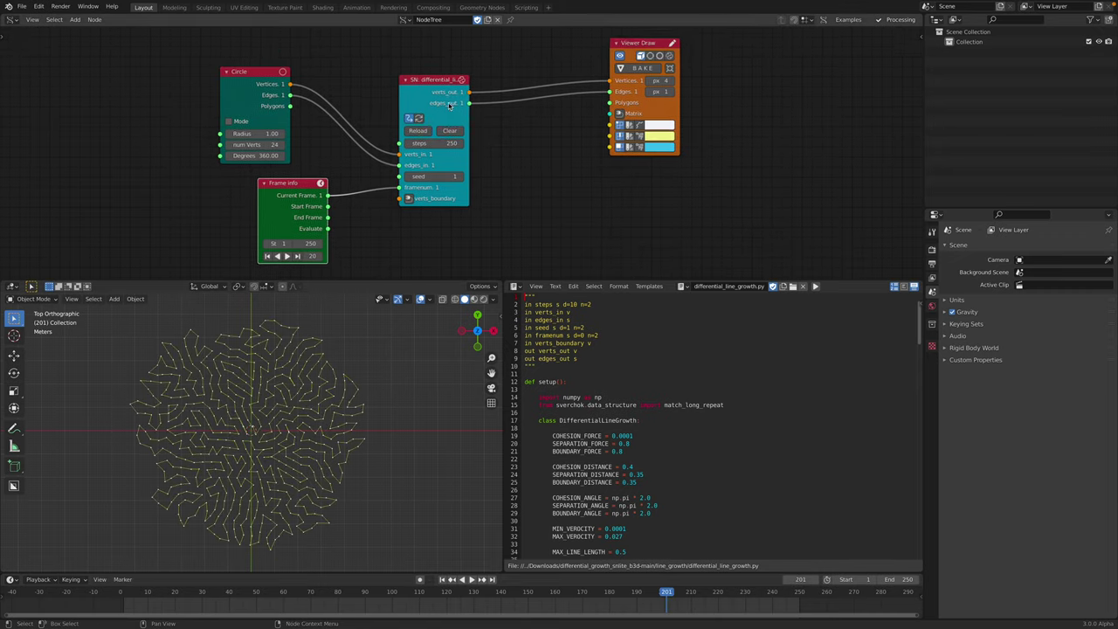
- Shift the script node slightly and move the Viewer Draw node closer to it
drag(447, 80, 442, 80)
drag(643, 44, 542, 70)
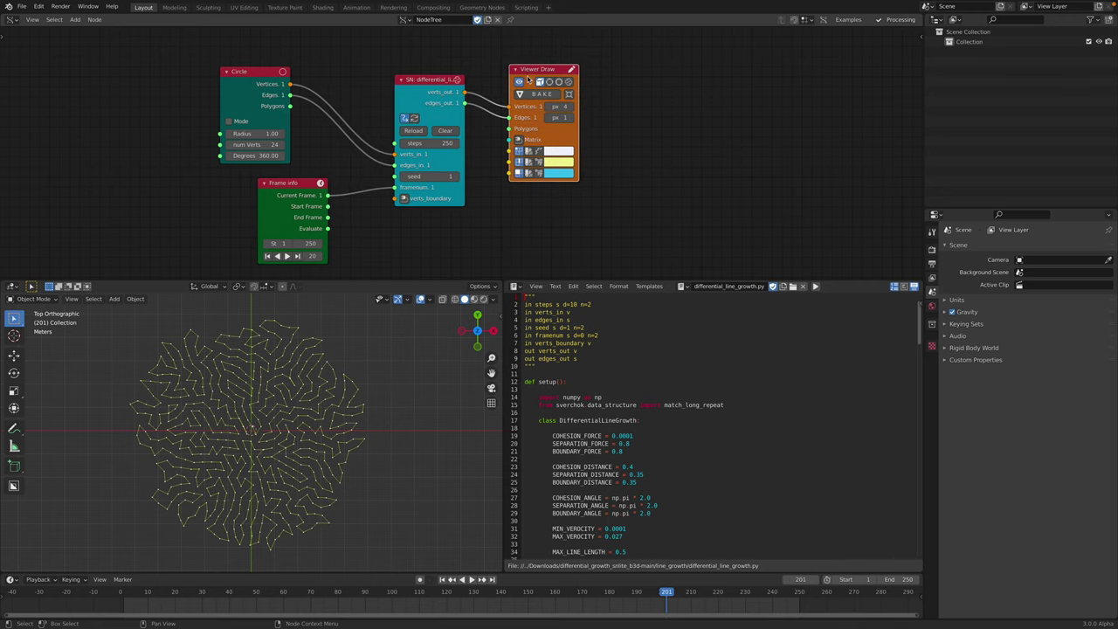
- Bake the grown line from Viewer Draw into a mesh, move it beside the live preview, and tilt it with a trackball rotation
click(351, 403)
scroll(328, 426, down, 1)
key(g)
click(187, 418)
key(g)
click(230, 392)
shift+middle_drag(255, 398, 321, 395)
click(278, 385)
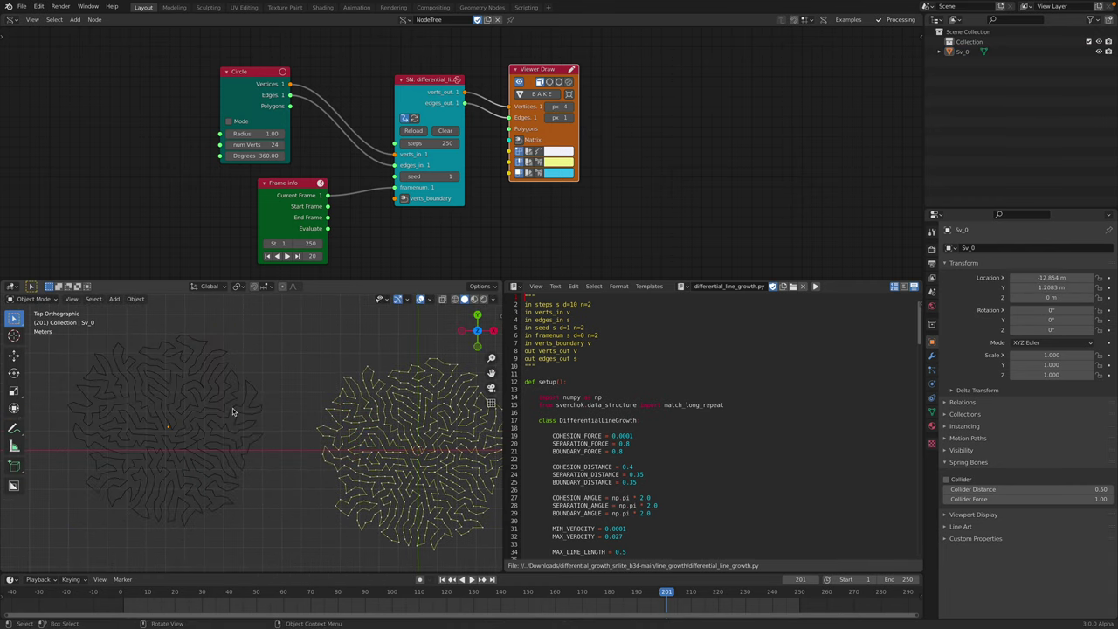
click(233, 408)
key(r)
key(r)
click(234, 397)
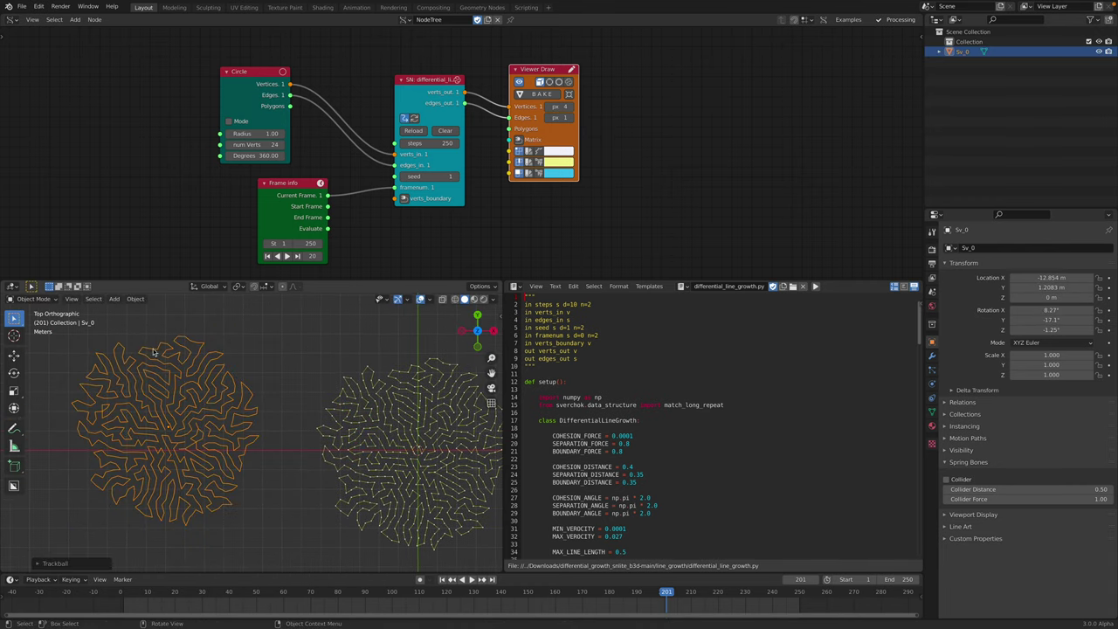
- Convert the baked mesh to a curve and give it a round bevel with a depth of about 0.154 m
shift+middle_drag(250, 376, 278, 379)
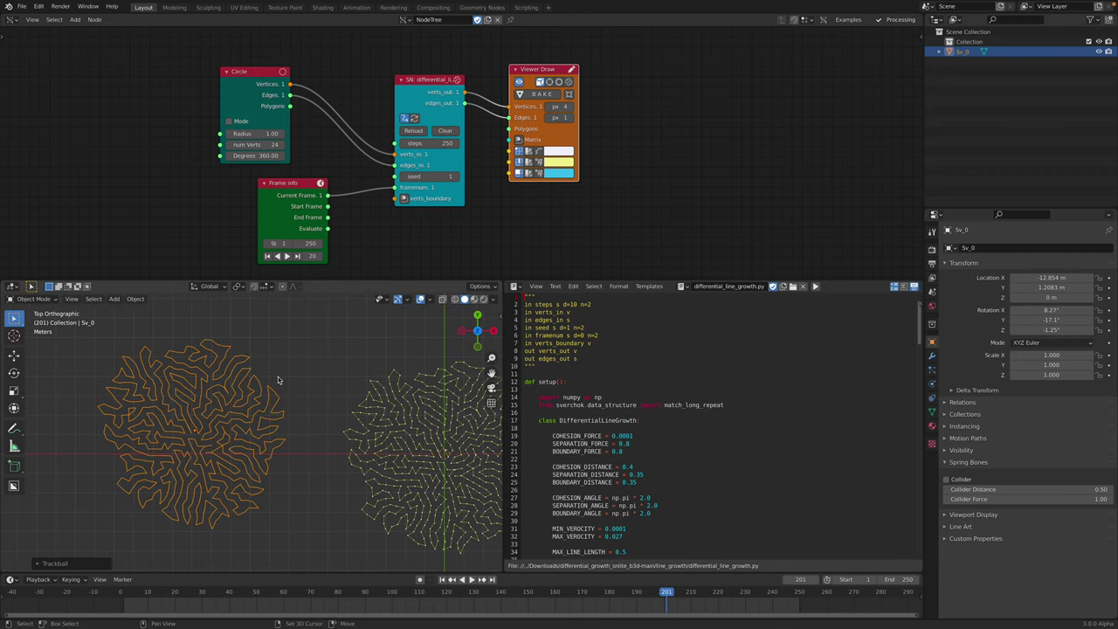
right_click(270, 387)
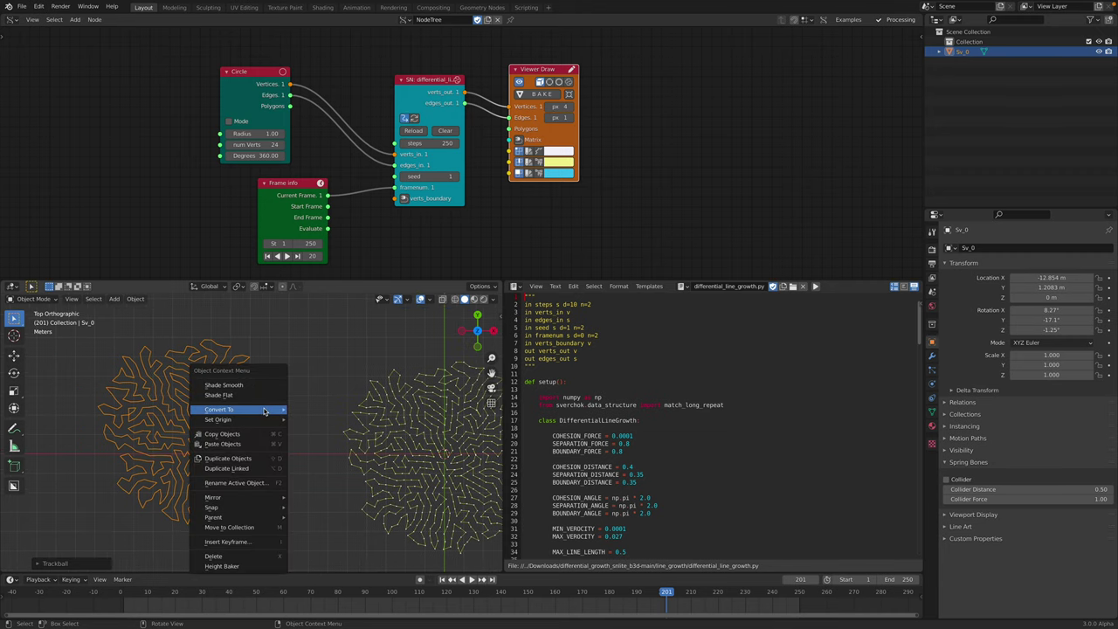
mouse_move(265, 409)
click(311, 414)
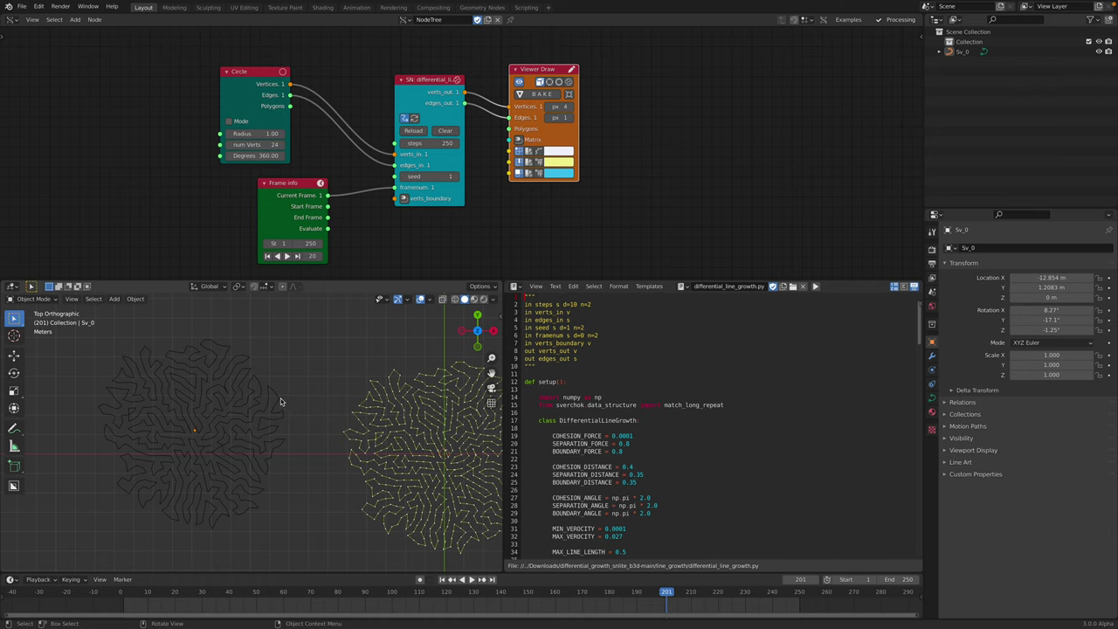
click(932, 399)
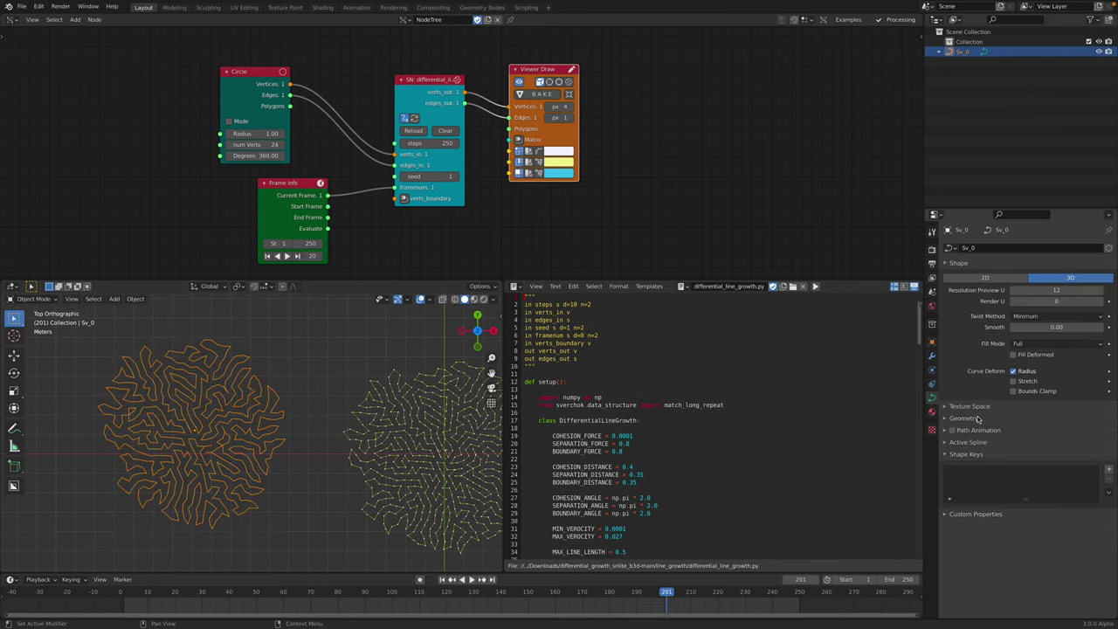
click(978, 418)
drag(1041, 517, 1103, 519)
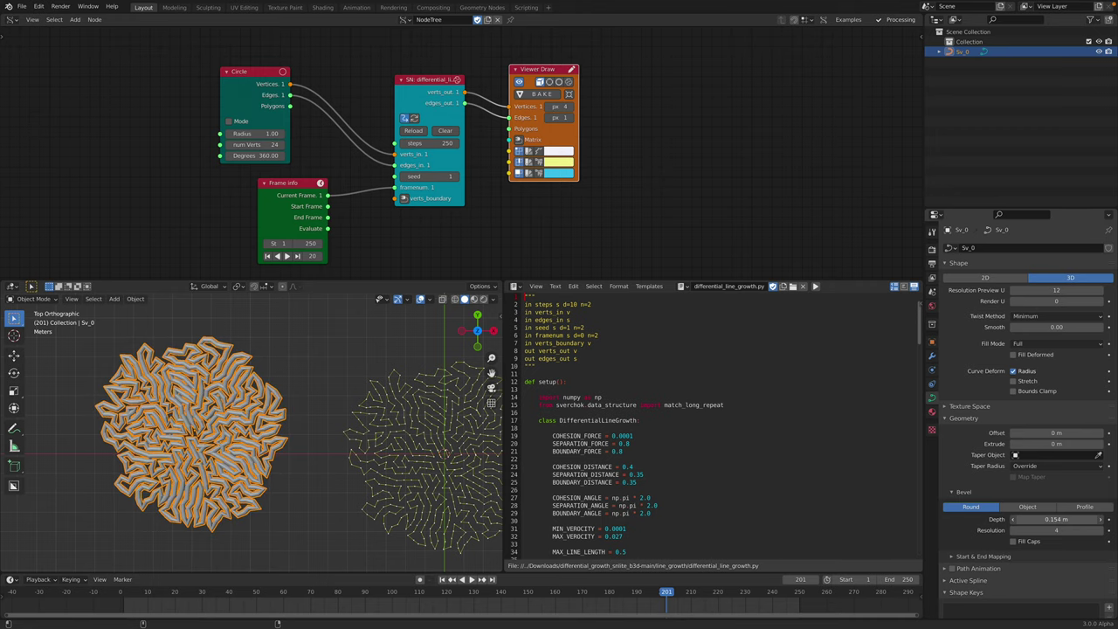
- Rotate the bevelled curve to inspect it, delete it, and save the file
click(415, 364)
mouse_move(367, 381)
middle_down()
mouse_move(320, 372)
mouse_move(402, 383)
mouse_move(374, 362)
mouse_move(339, 407)
mouse_move(77, 397)
middle_up()
scroll(393, 381, up, 4)
click(372, 365)
key(r)
click(367, 384)
scroll(363, 389, down, 4)
key(Delete)
key(ctrl+s)
- Add a Mesh viewer node and connect the script's verts_out and edges_out to its vertices and edges inputs
drag(533, 73, 528, 78)
middle_drag(628, 90, 627, 90)
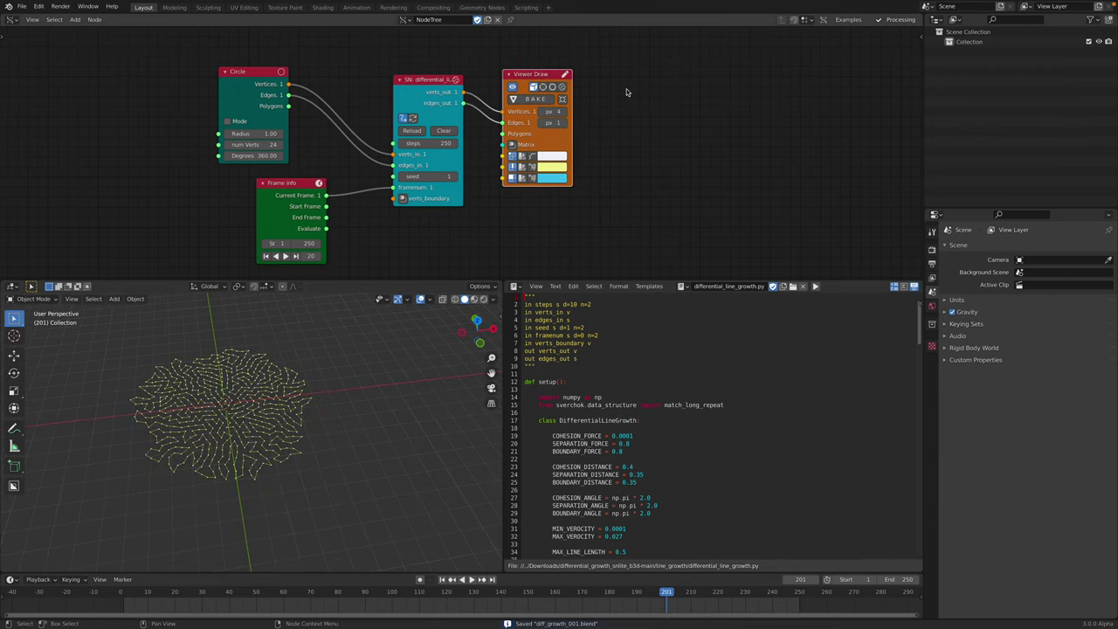
key(shift+a)
text(mesh view)
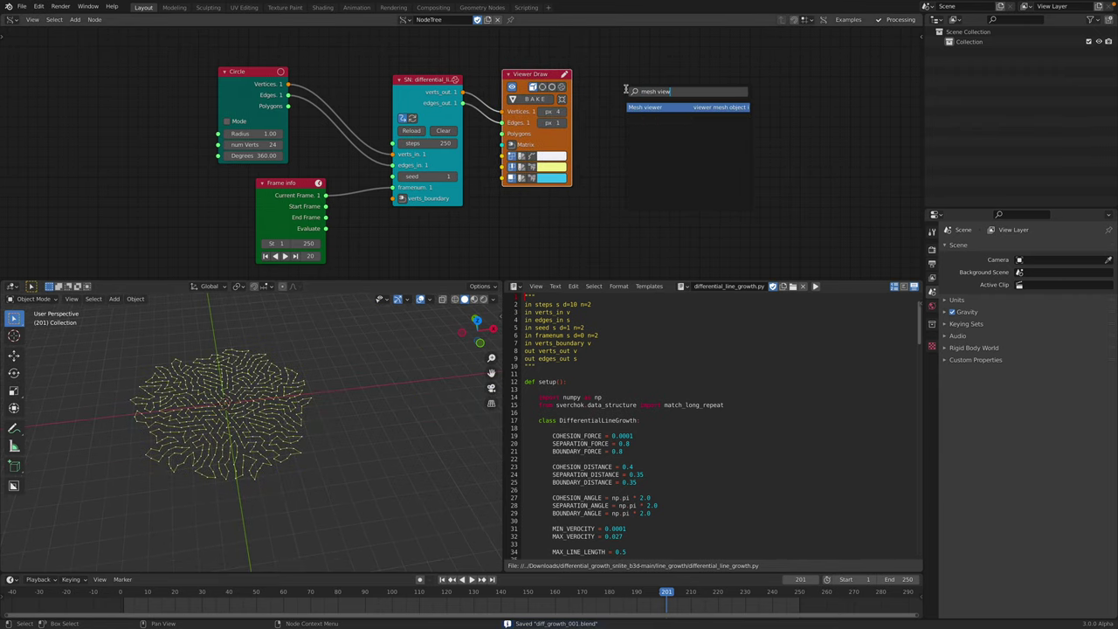
click(647, 107)
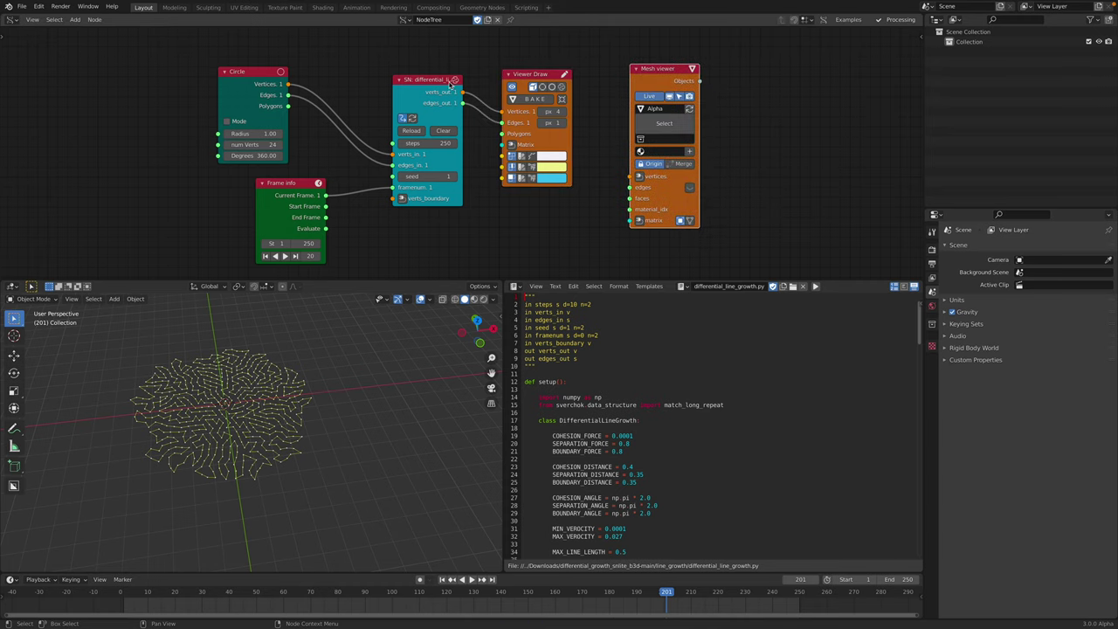
drag(464, 92, 630, 176)
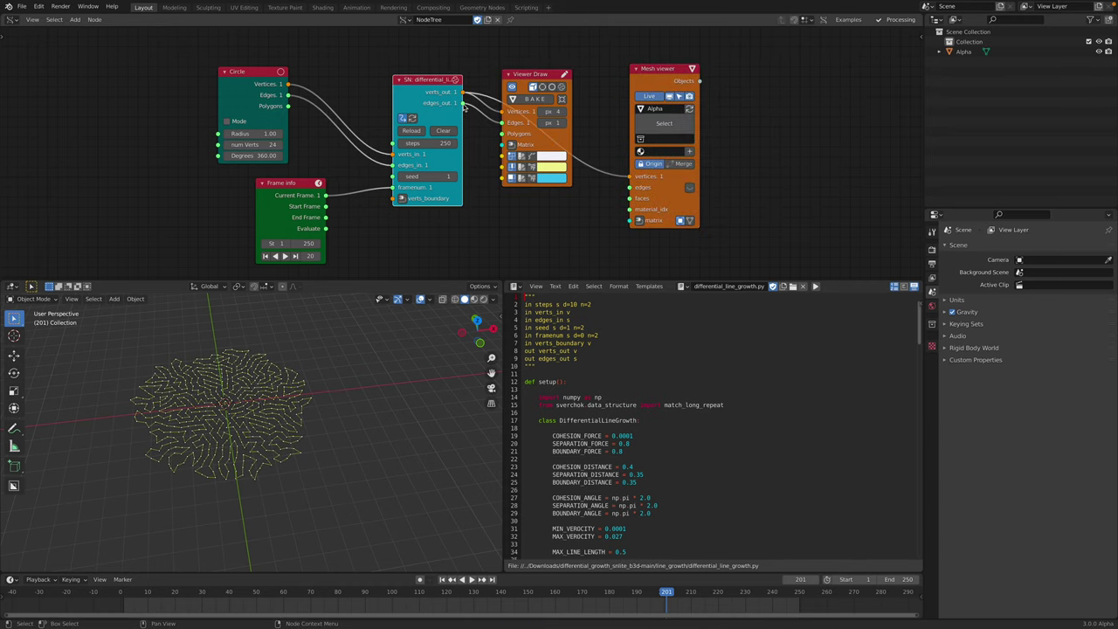
drag(464, 103, 631, 189)
- Move the Viewer Draw node up a little and turn off its drawing in the viewport
shift+middle_drag(324, 411, 342, 400)
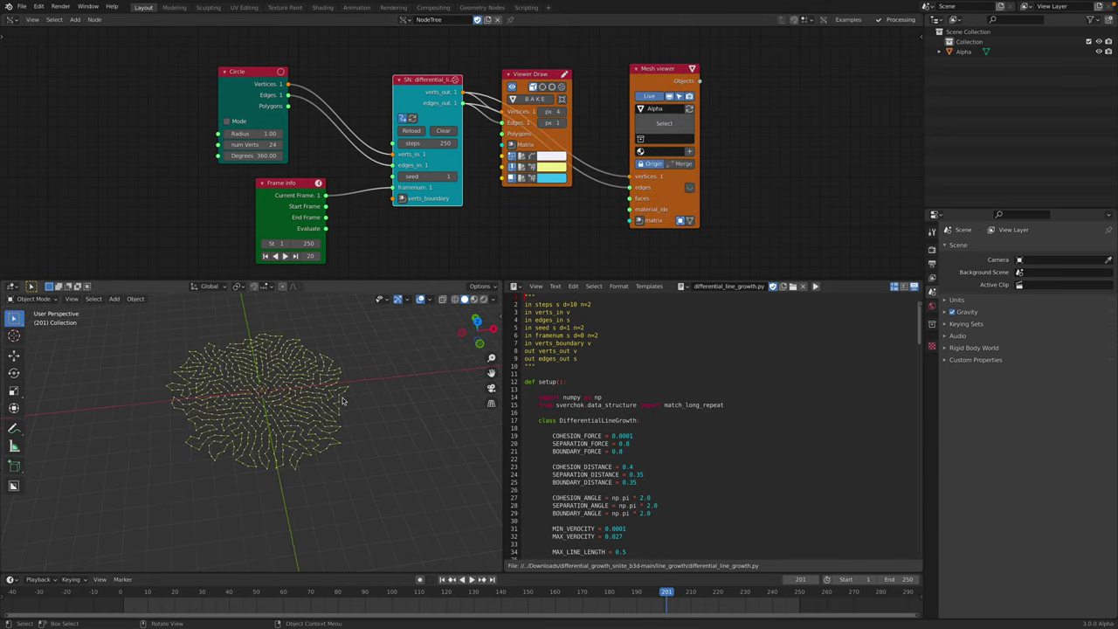
scroll(342, 399, up, 2)
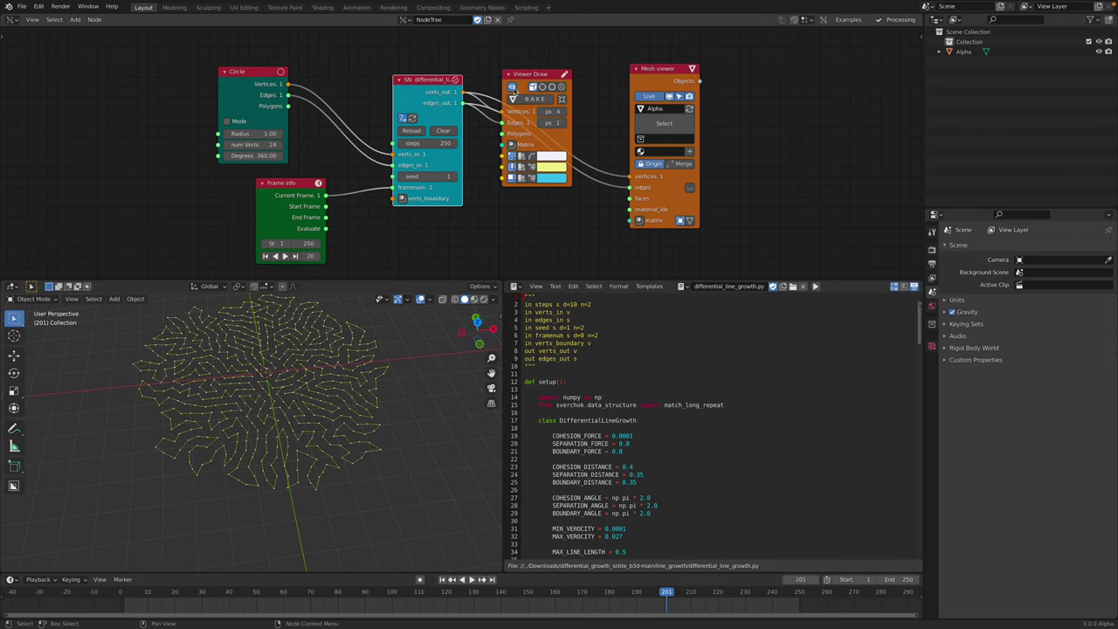
drag(515, 88, 524, 70)
click(522, 68)
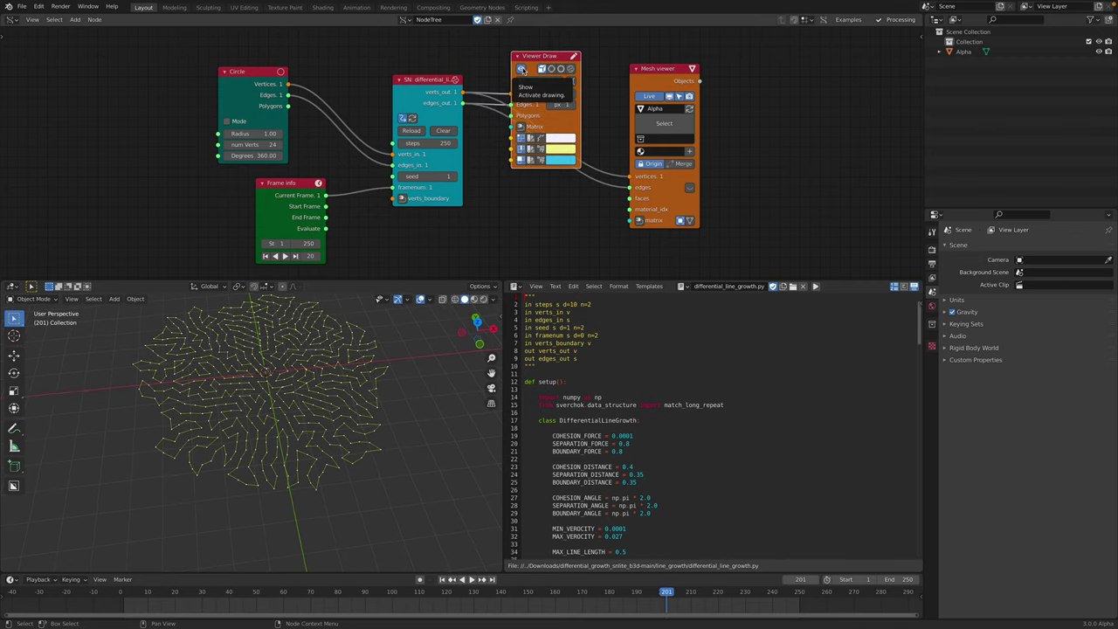
- Add a Skin modifier to the Alpha mesh generated by the Mesh viewer
click(333, 426)
mouse_move(333, 426)
middle_down()
mouse_move(295, 374)
mouse_move(288, 407)
mouse_move(332, 407)
middle_up()
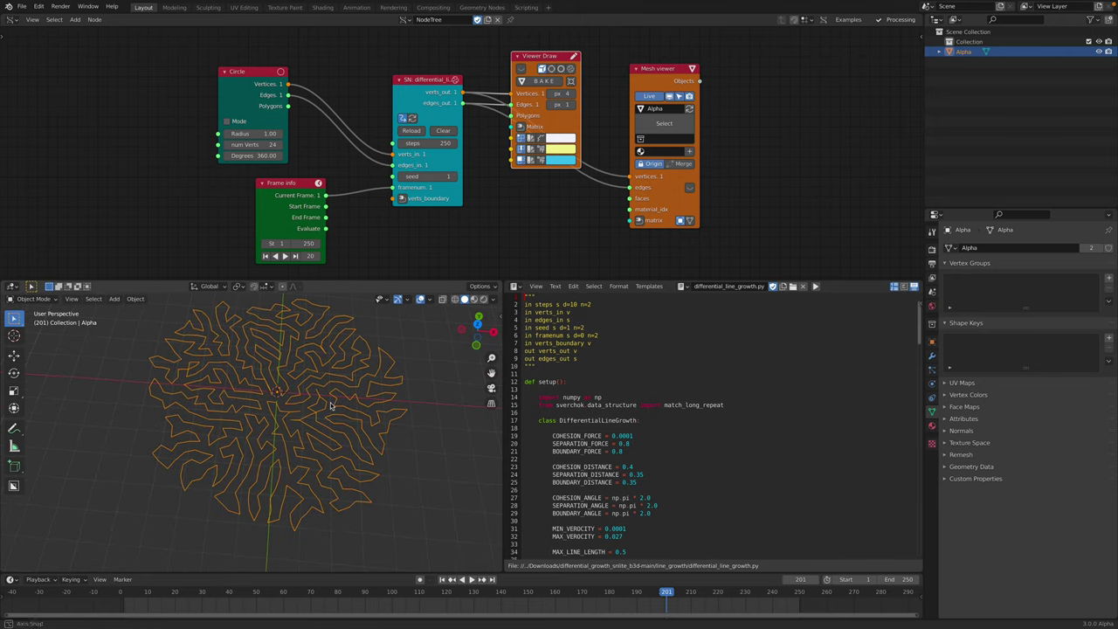
click(933, 358)
click(962, 248)
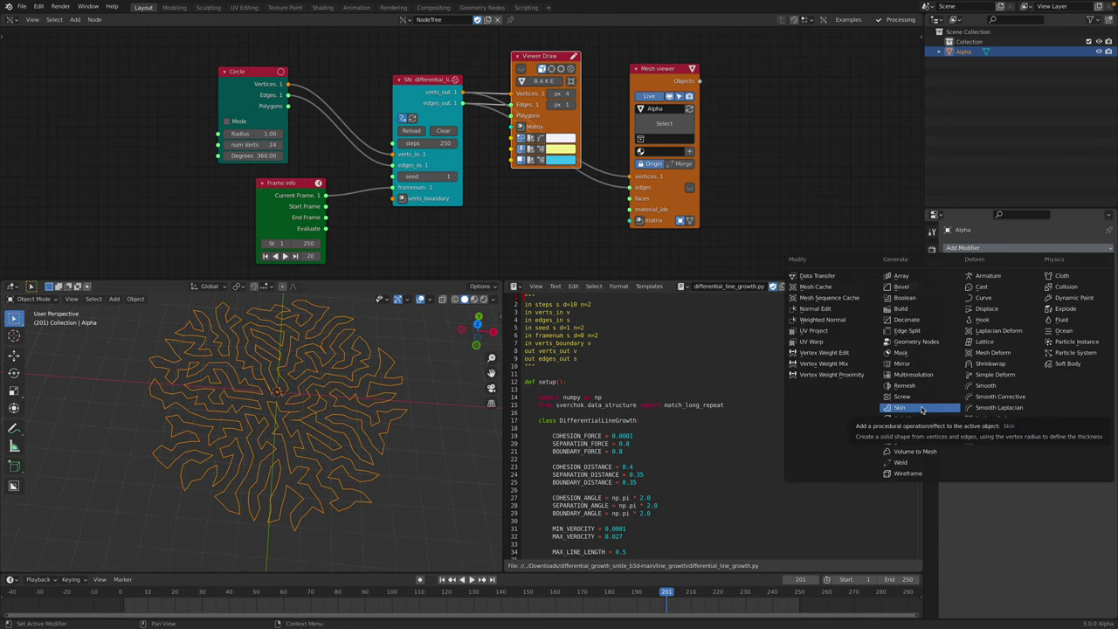
click(922, 409)
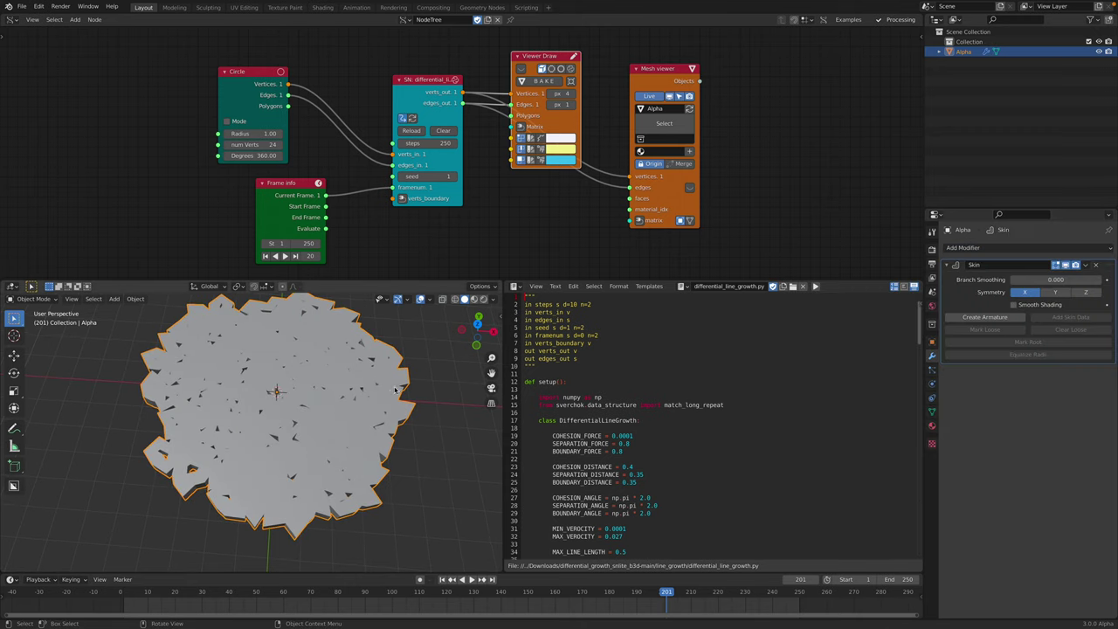
- Shrink the skin radius of the Alpha mesh in Edit Mode, inspect the result, and remove the Skin modifier
key(Tab)
key(ctrl+a)
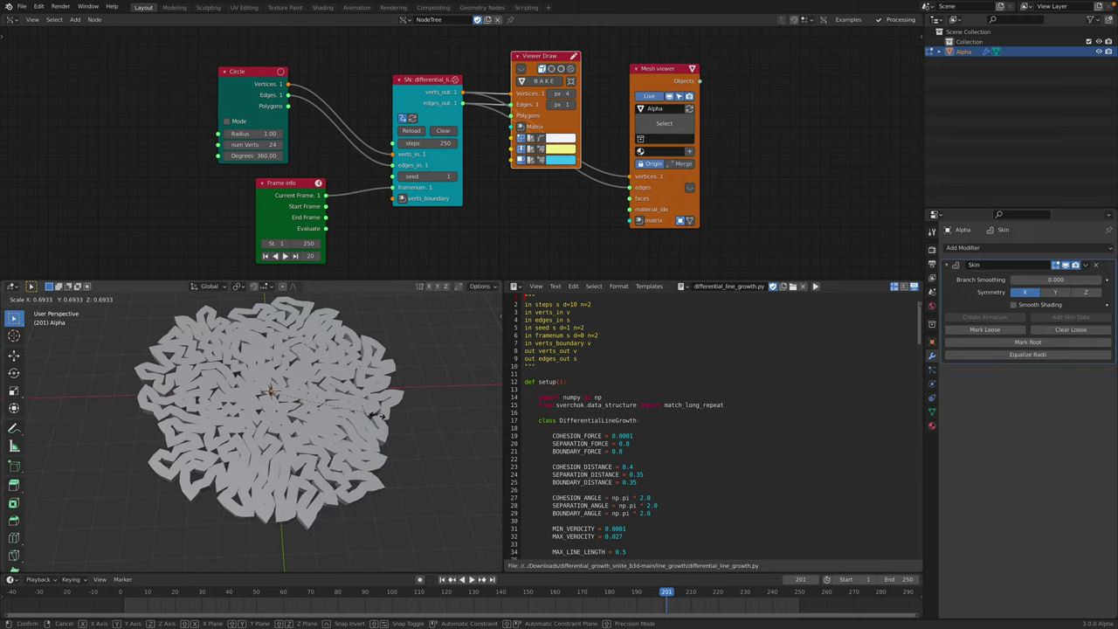
click(330, 403)
key(Tab)
middle_drag(410, 394, 419, 370)
click(420, 392)
click(1095, 265)
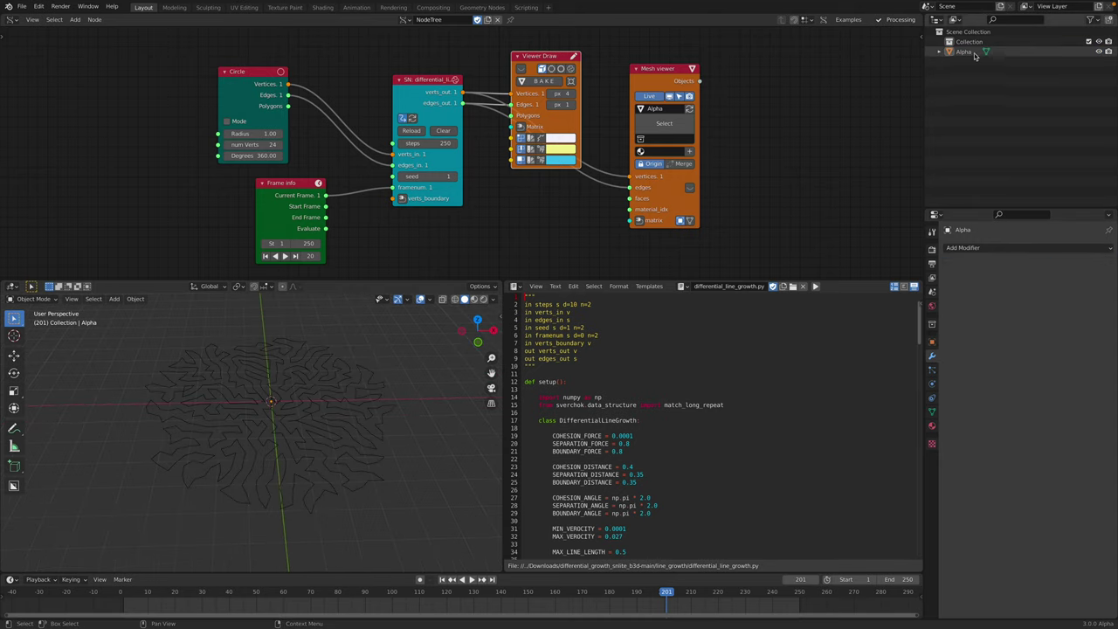
- Delete the Mesh viewer node
click(668, 75)
key(x)
key(alt+space)
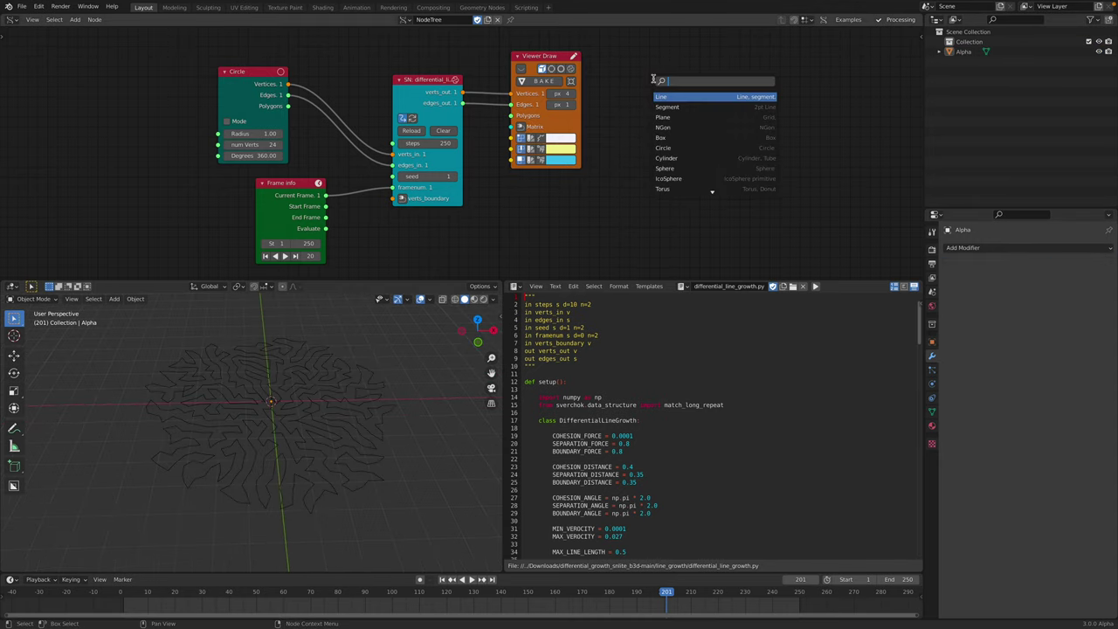
text(polyl)
key(Return)
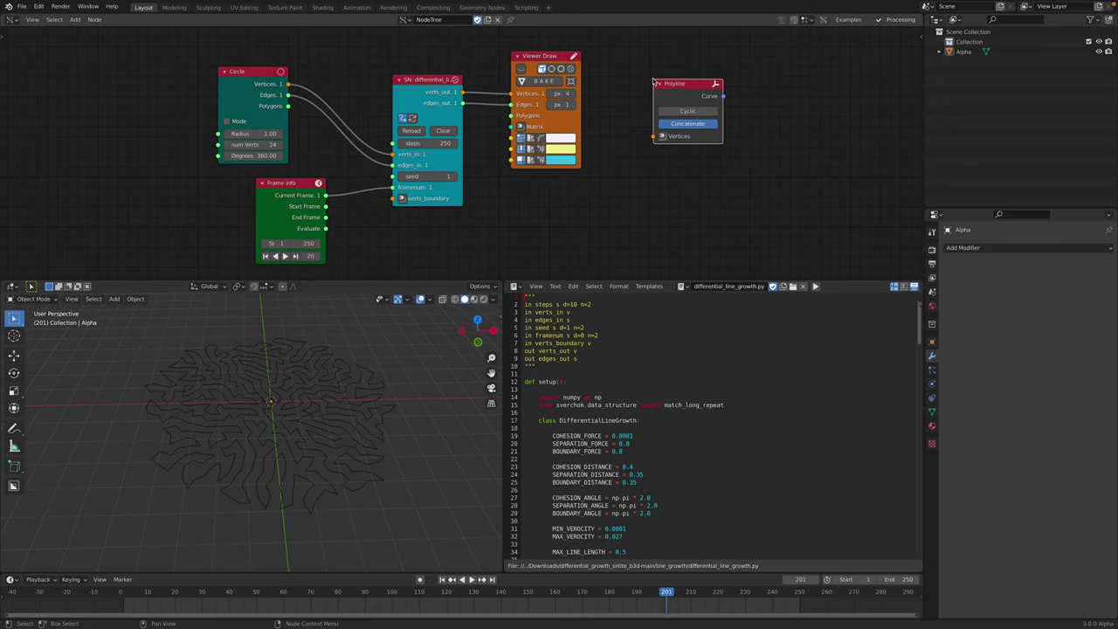
key(x)
- Add a Polyline Viewer node and place it beside the Viewer Draw node
key(alt+space)
text(polyli)
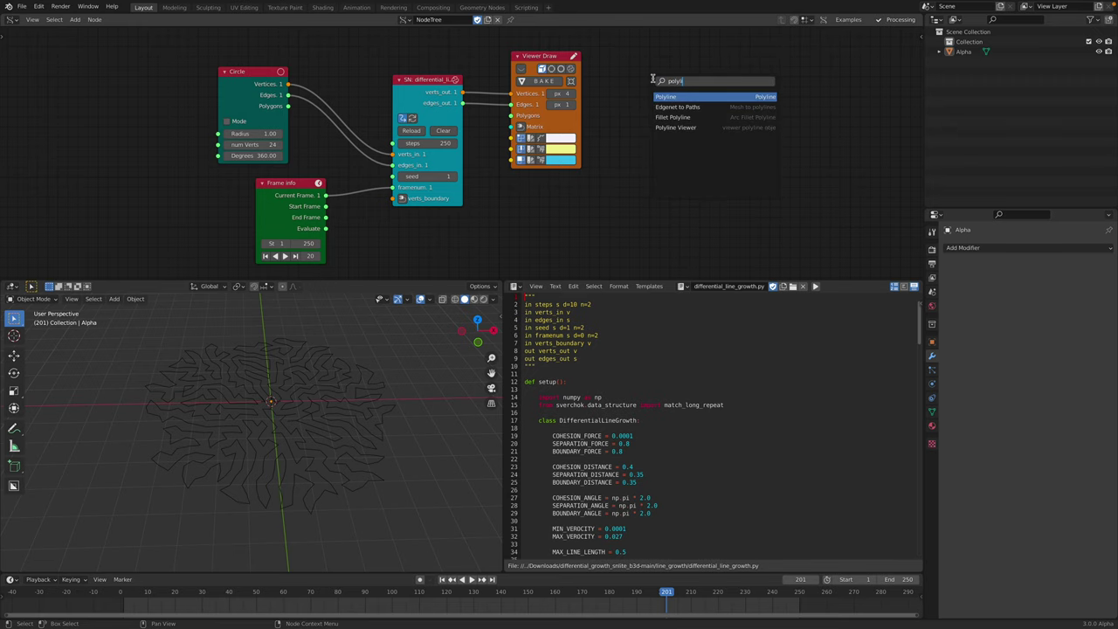
key(Down)
key(Down)
key(Down)
key(Return)
key(g)
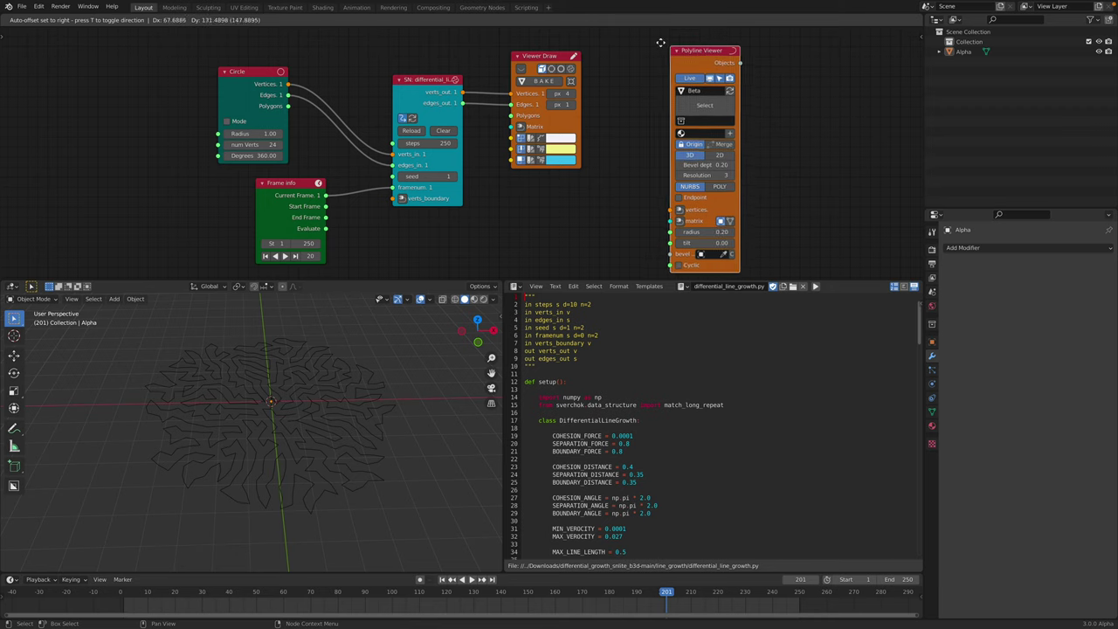
click(642, 37)
- Connect the script's verts_out to the Polyline Viewer's vertices, enable Cyclic, and view the curve from the top
drag(464, 93, 642, 198)
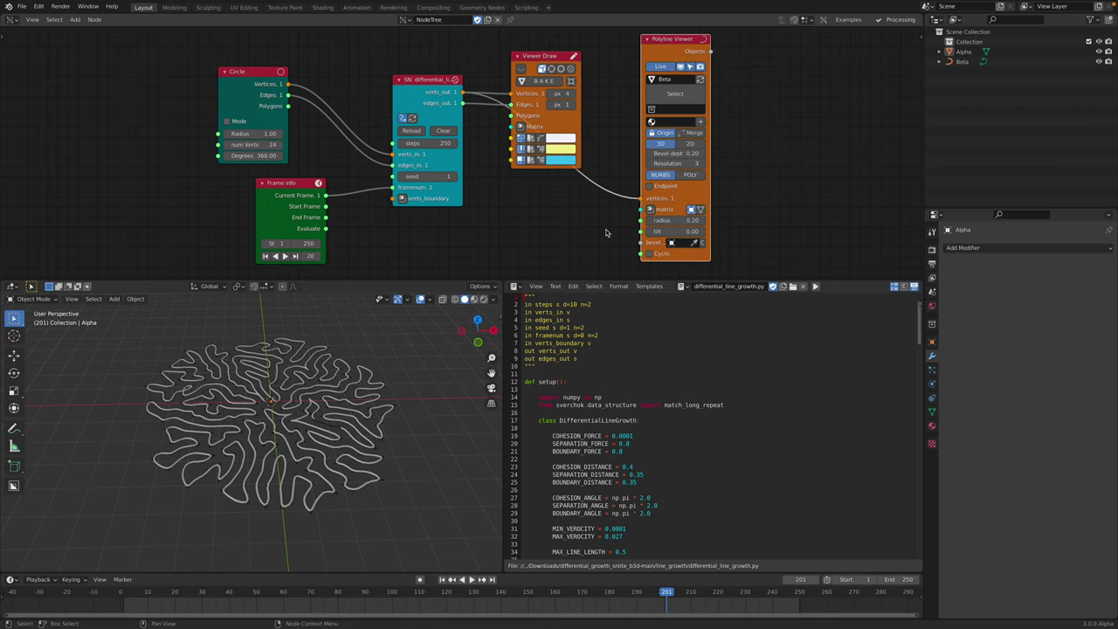
click(651, 253)
click(477, 321)
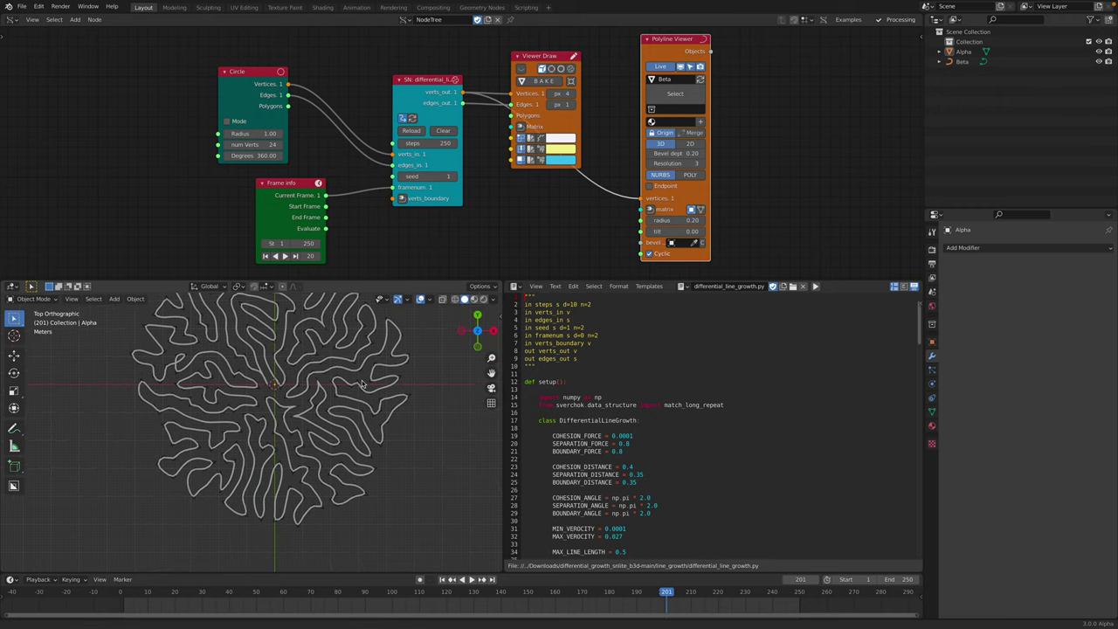
- Show the Polyline Viewer node's extra properties and set Resolution Preview U to 4
drag(921, 36, 812, 161)
click(916, 41)
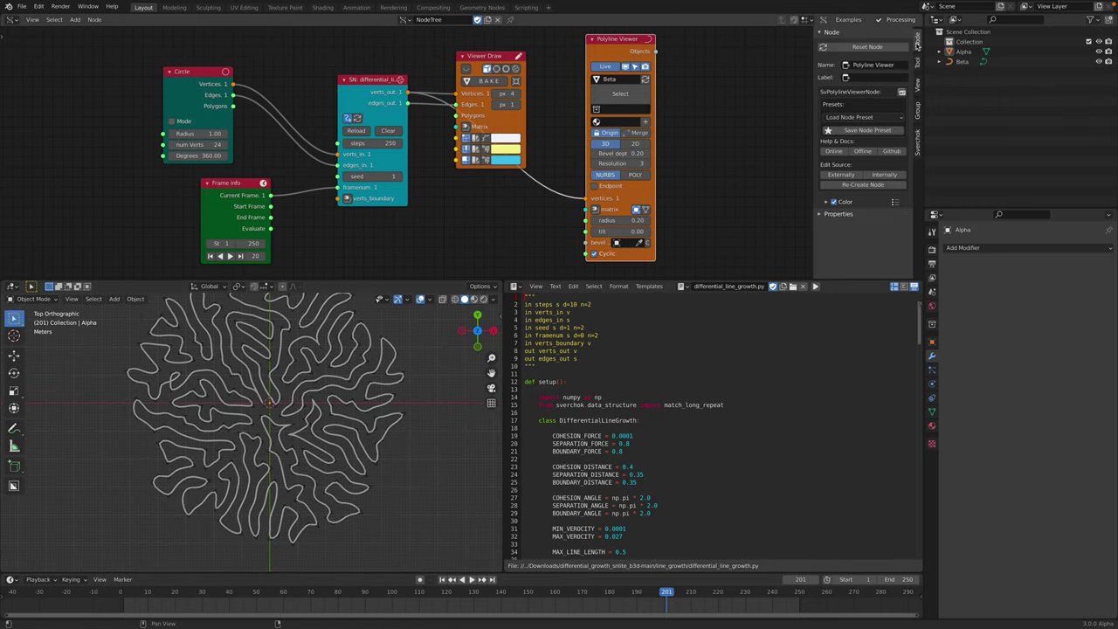
click(866, 214)
scroll(869, 217, down, 2)
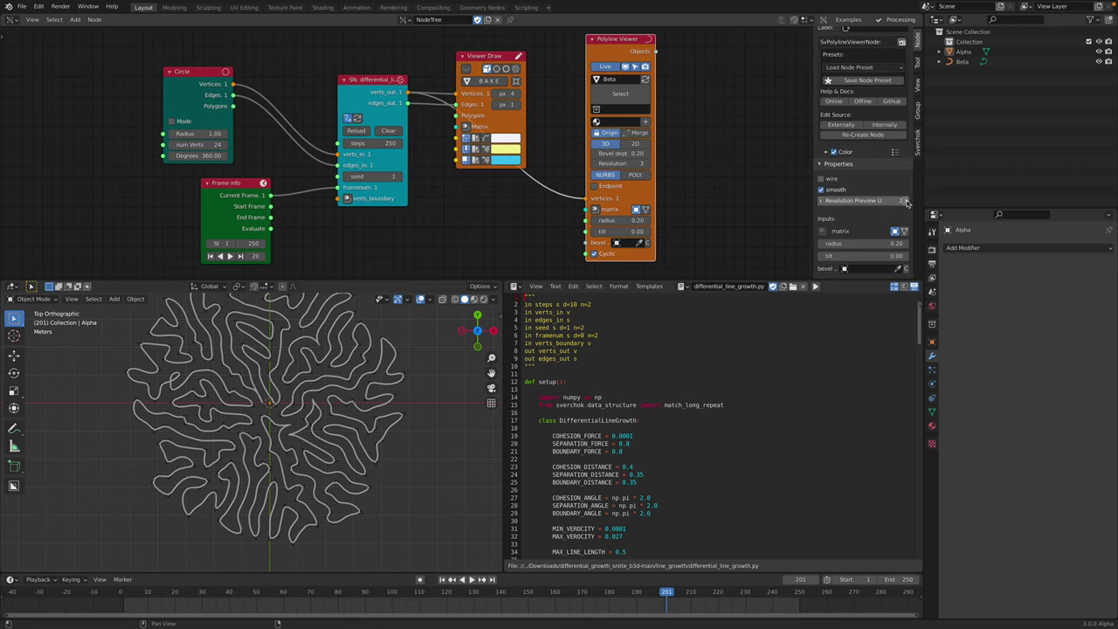
click(823, 202)
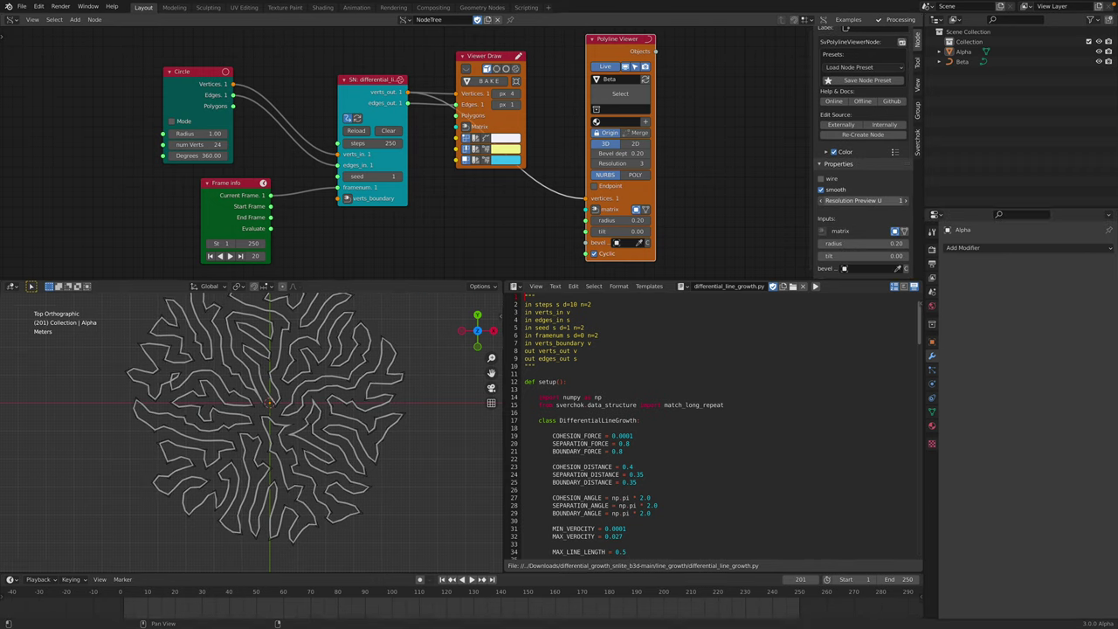
click(905, 201)
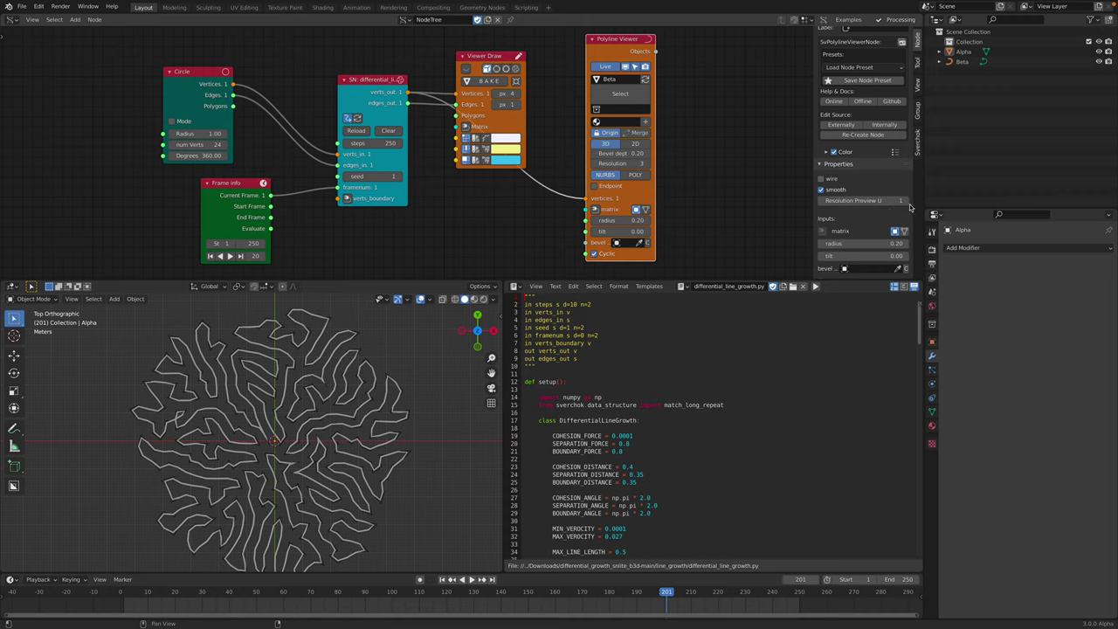
click(905, 201)
click(905, 201)
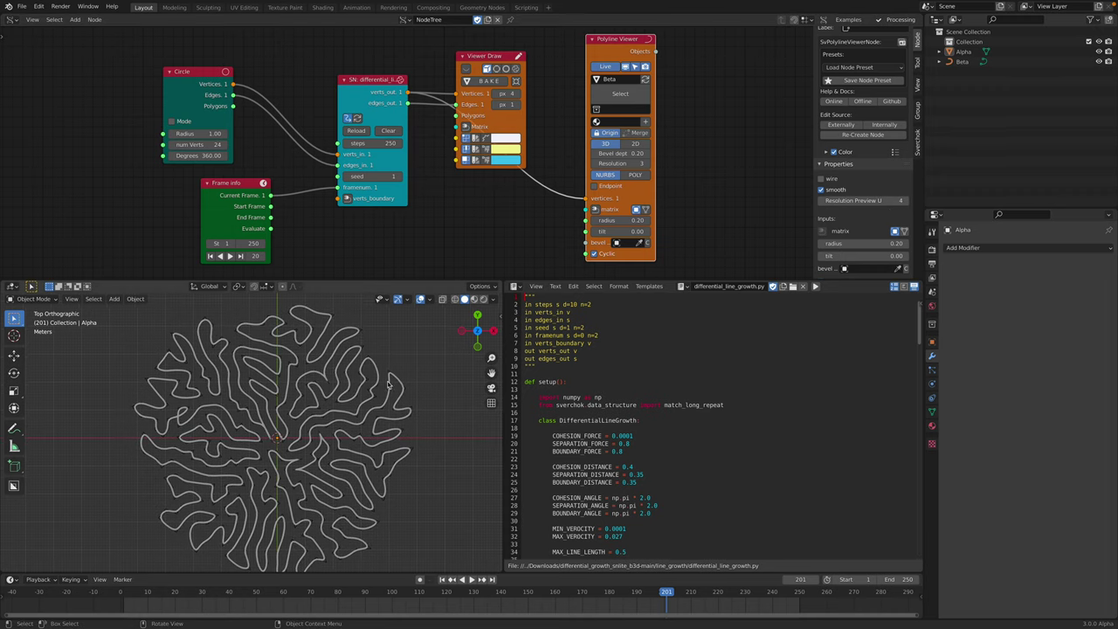
- Set the Polyline Viewer's radius to 0.61 and save the file
drag(627, 221, 660, 221)
key(ctrl+s)
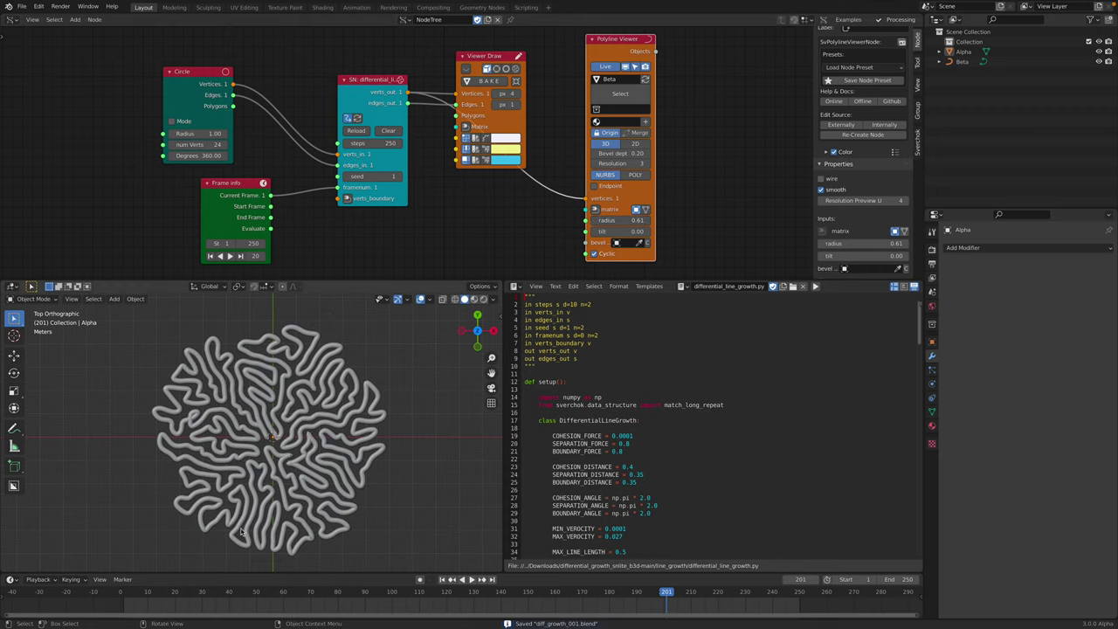
- Play the thickened curve's growth from the start of the timeline, scrub ahead, and stop at frame 147
click(120, 597)
key(space)
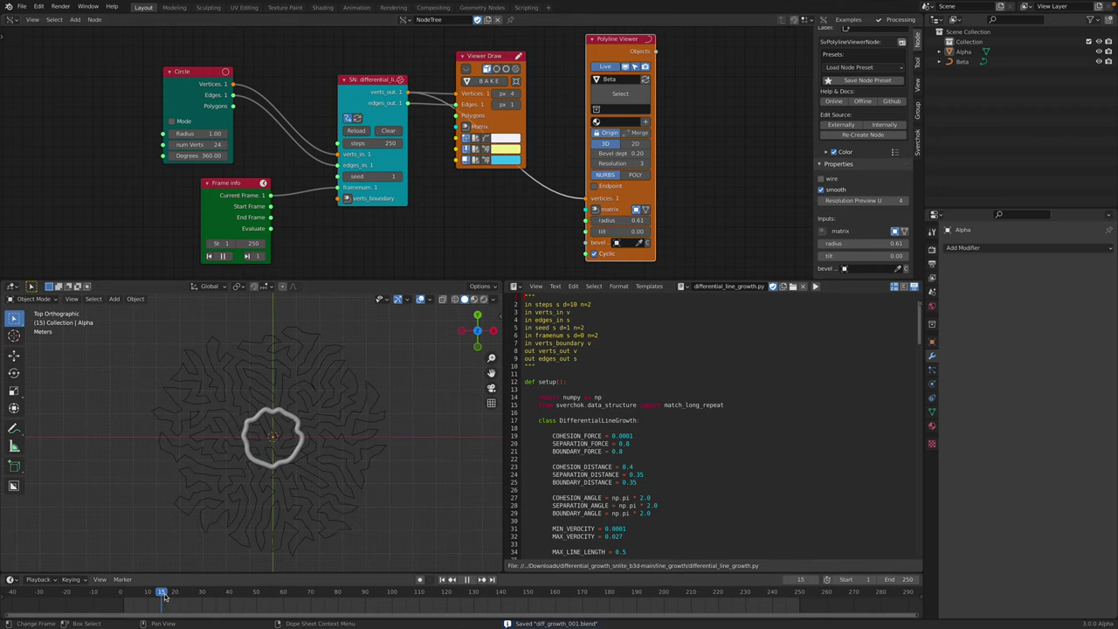
drag(384, 595, 520, 593)
key(space)
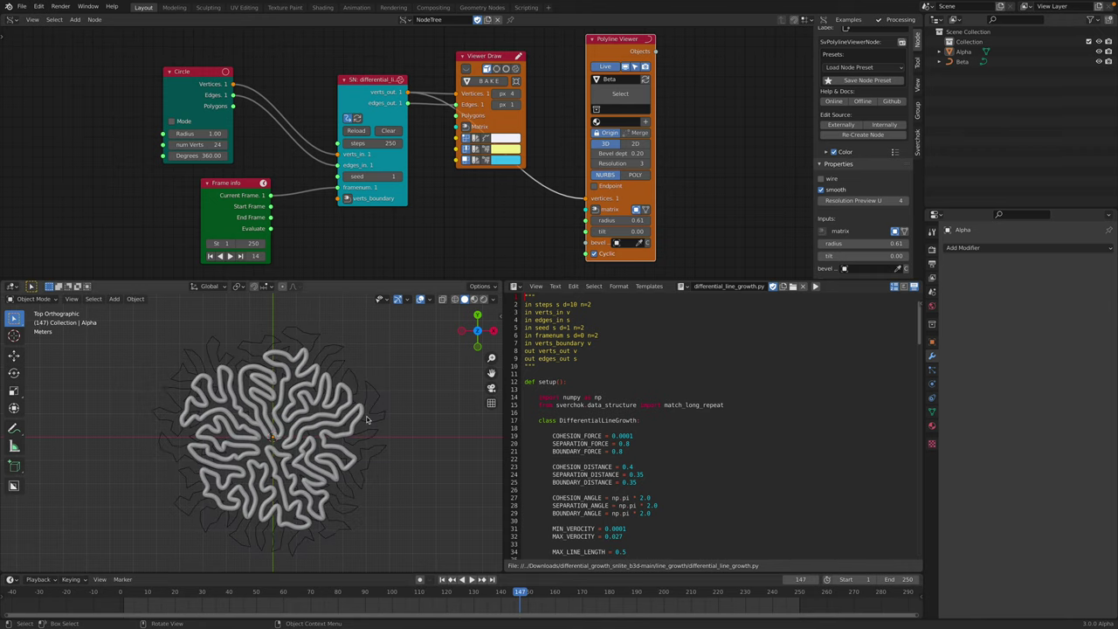
- Delete the leftover Alpha mesh outline from the scene and save the file
click(376, 386)
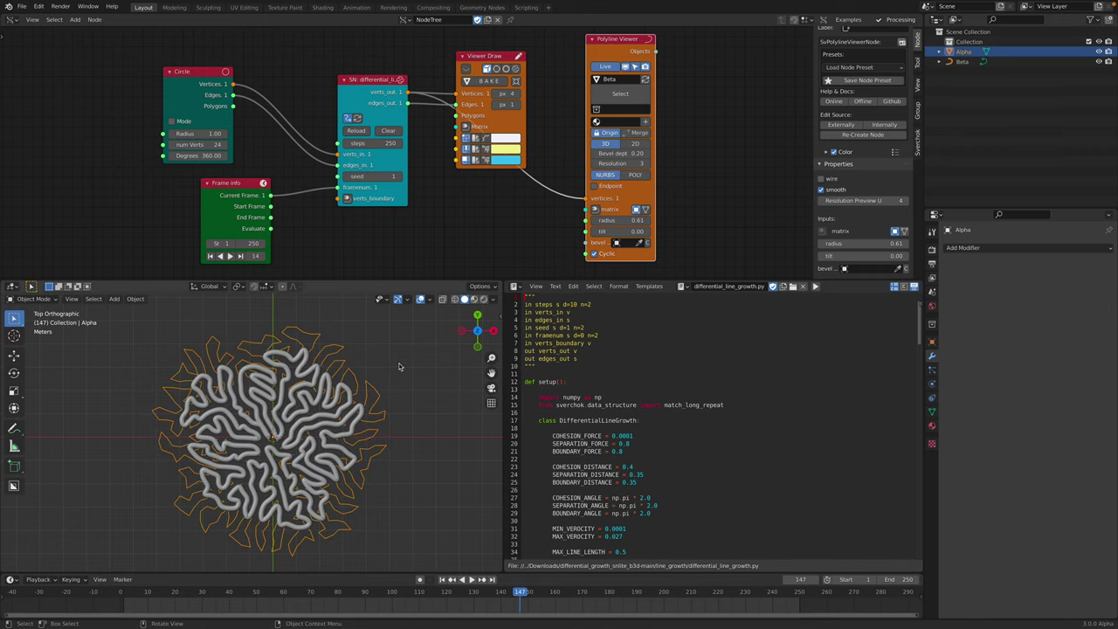
key(Delete)
key(ctrl+s)
- Play the curve's growth from the start of the timeline, stop it, and scrub back to frame 64
shift+middle_drag(369, 382, 386, 375)
click(124, 595)
key(space)
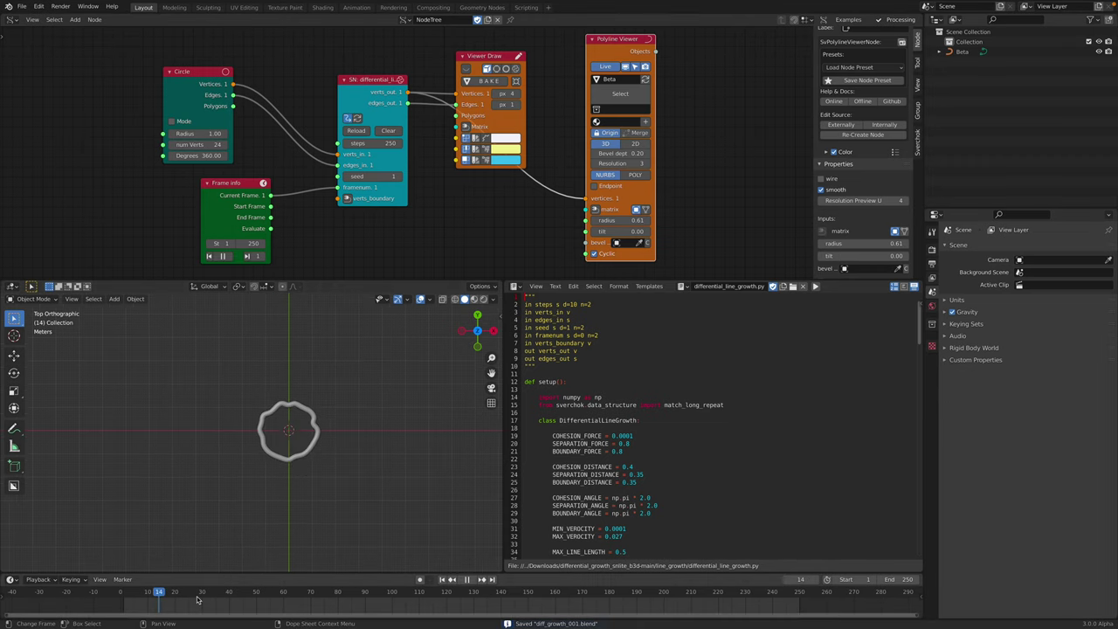
click(517, 603)
key(space)
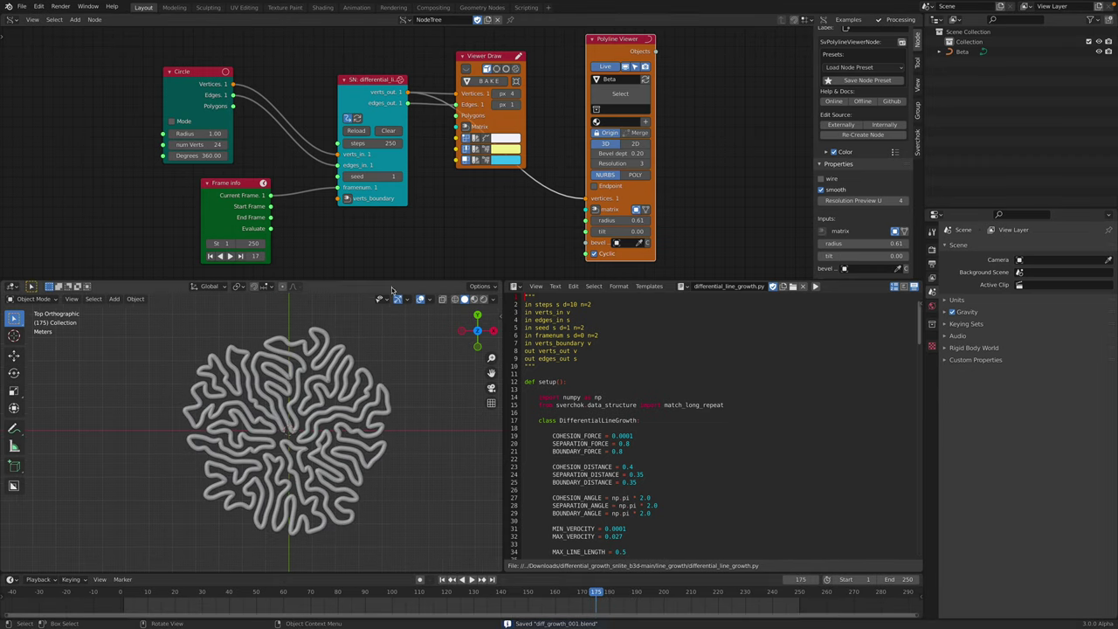
drag(795, 594, 295, 550)
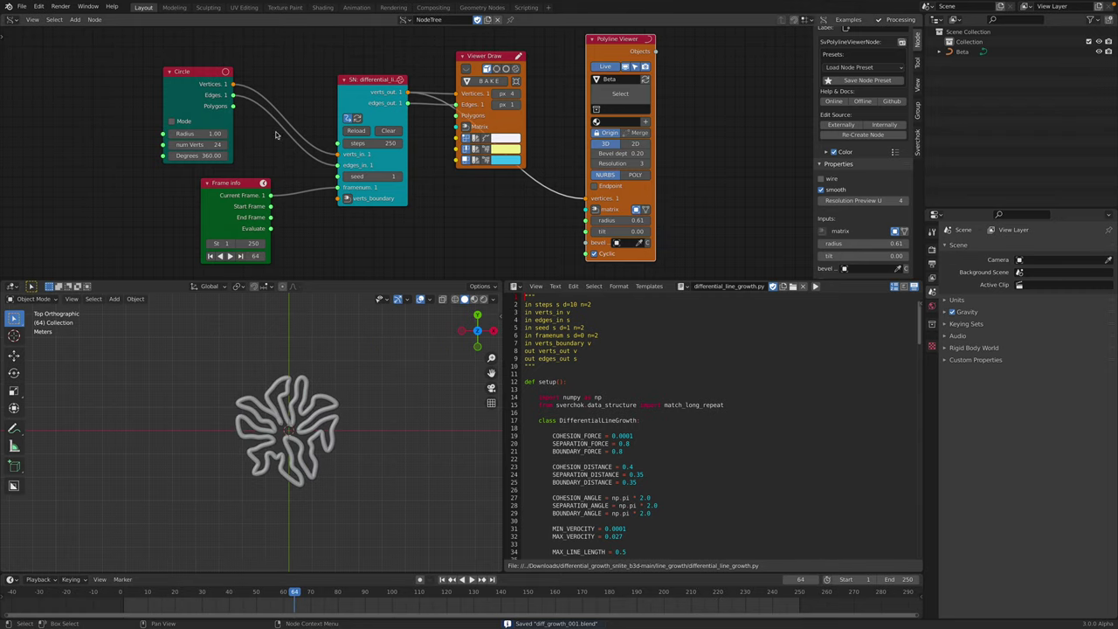
- Shift the Circle node slightly away from the script node and save an incremented copy as diff_growth_002.blend
drag(207, 85, 229, 76)
click(23, 7)
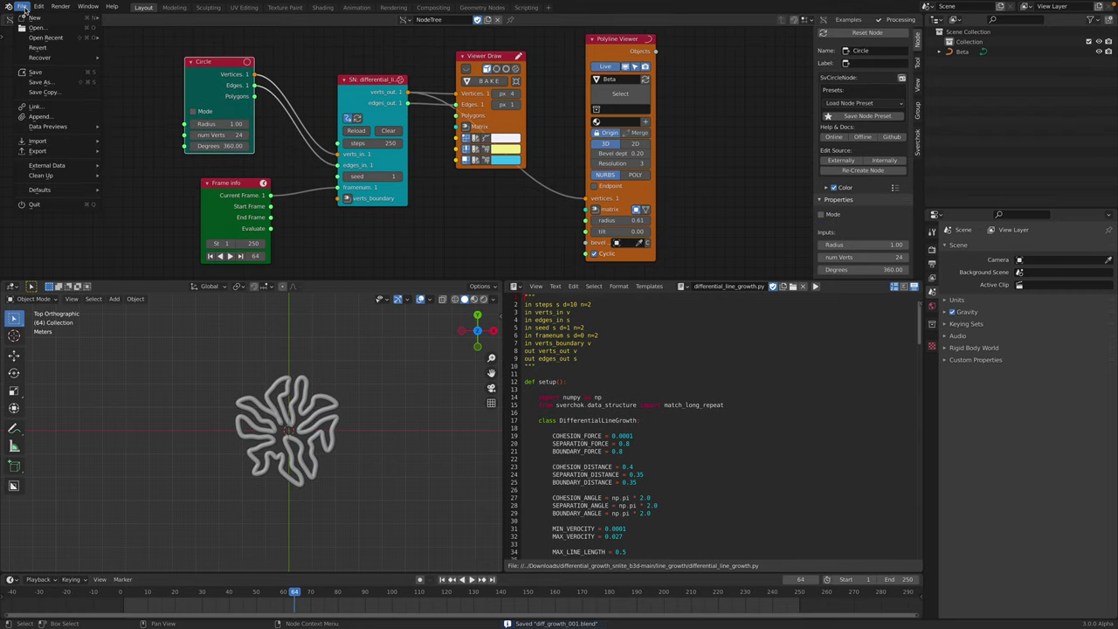
click(40, 73)
click(29, 11)
click(39, 81)
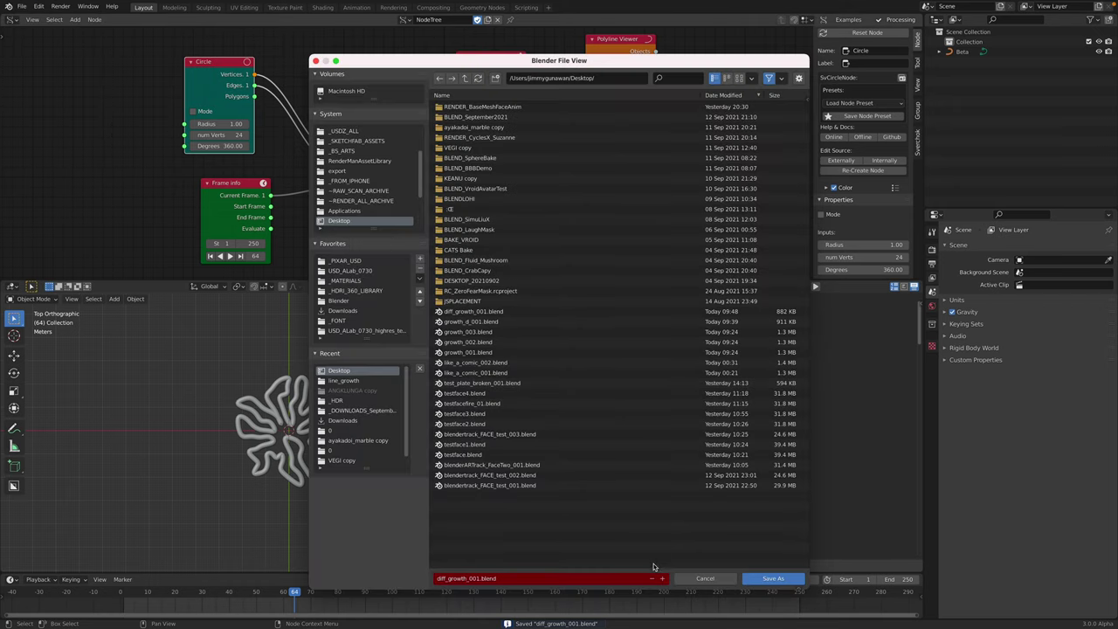
click(664, 579)
click(773, 578)
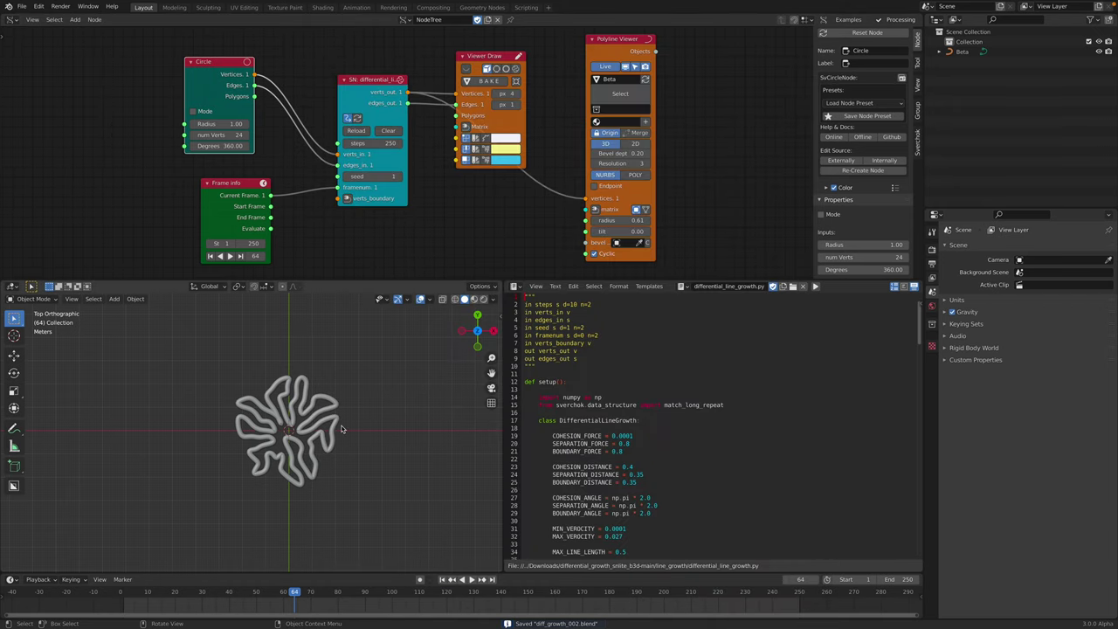
- Widen the 3D viewport and add a cube mesh at the center of the growth curve
key(a)
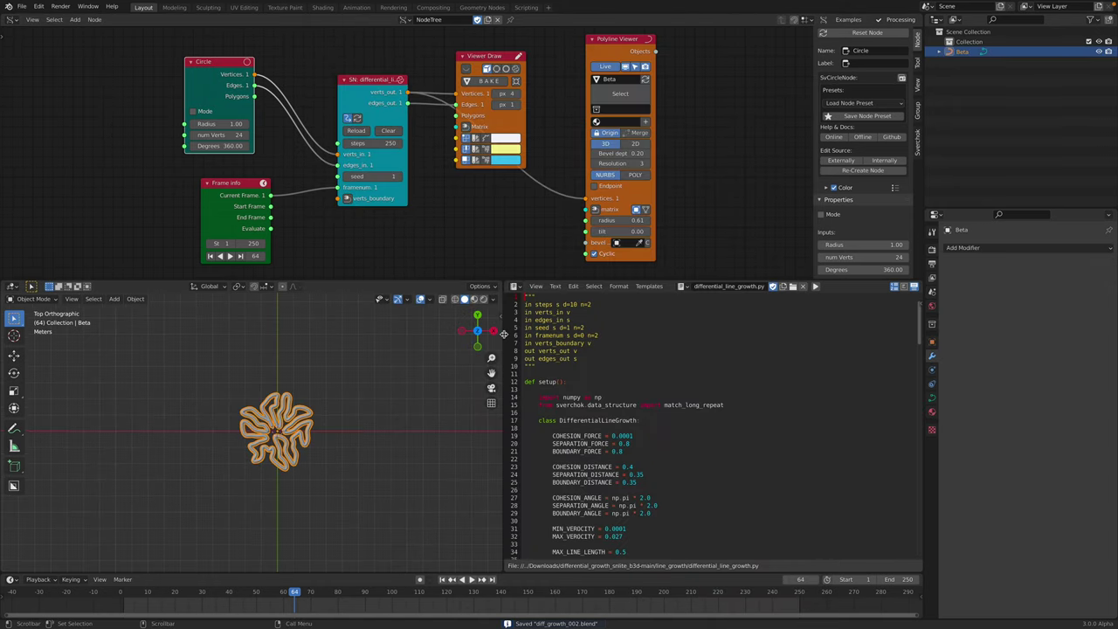
drag(506, 334, 595, 334)
click(399, 379)
key(shift+a)
mouse_move(464, 353)
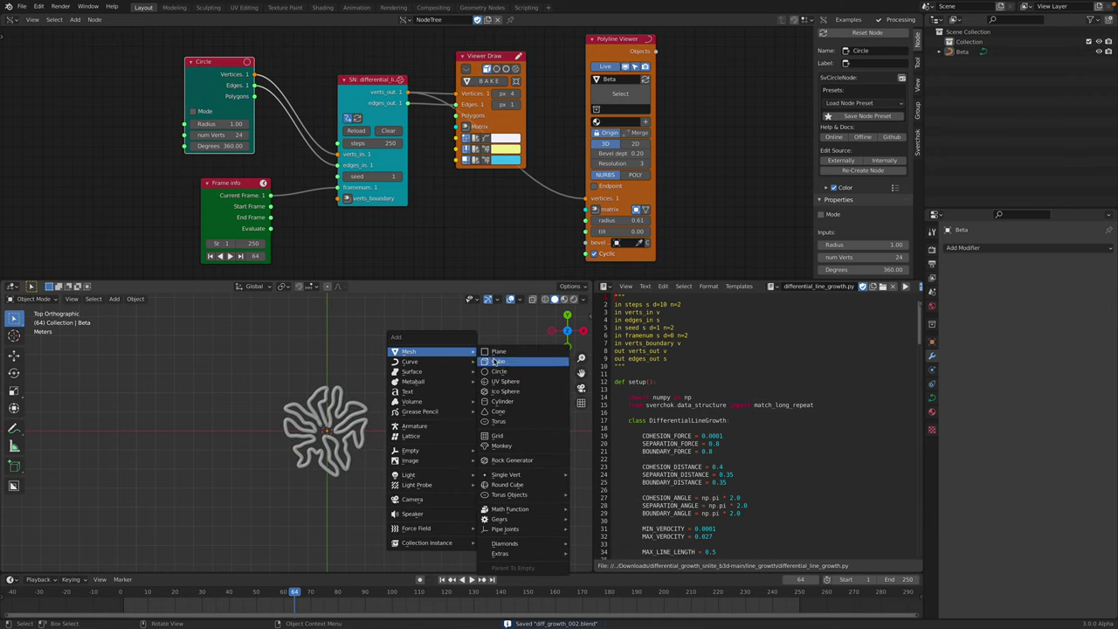
click(496, 361)
scroll(390, 428, up, 5)
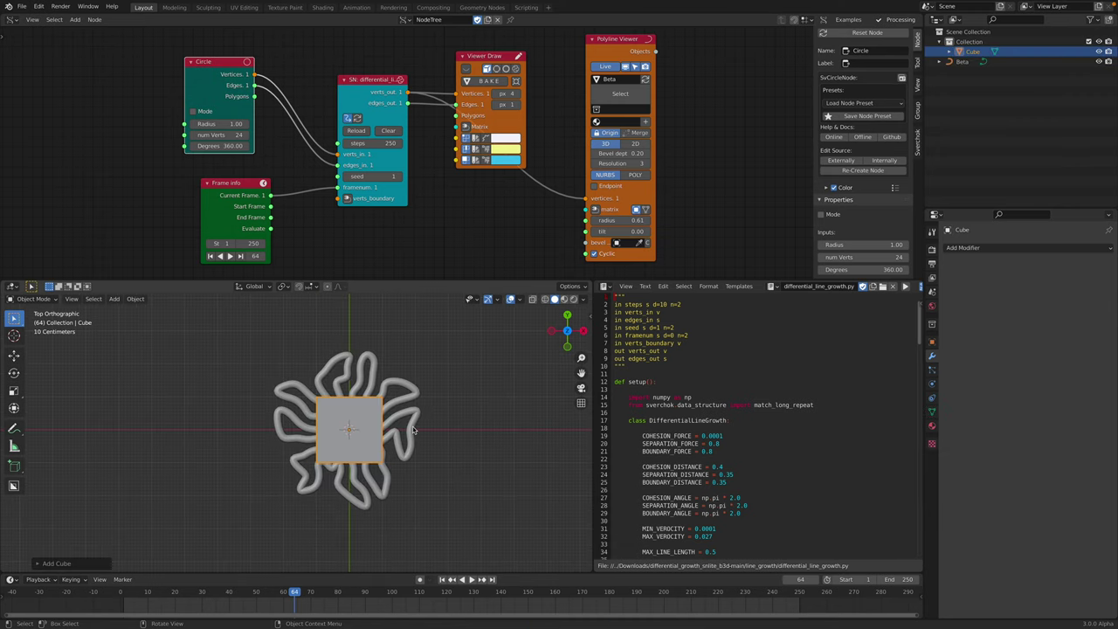
- Merge all of the cube's vertices at center in Edit Mode
middle_drag(394, 429, 412, 380)
key(Tab)
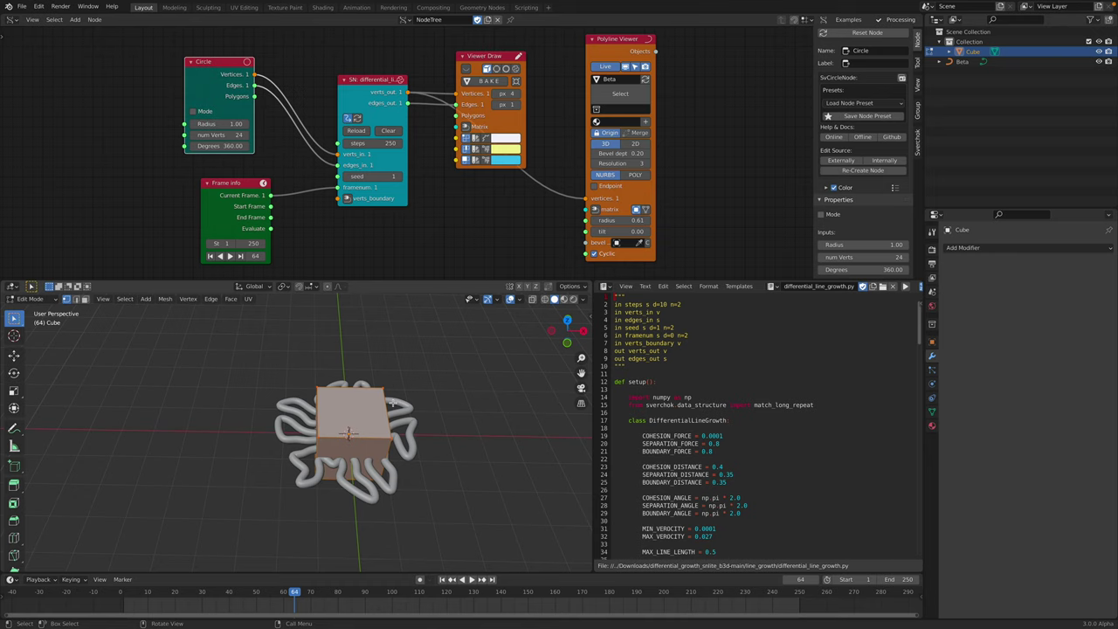
right_click(393, 403)
mouse_move(396, 403)
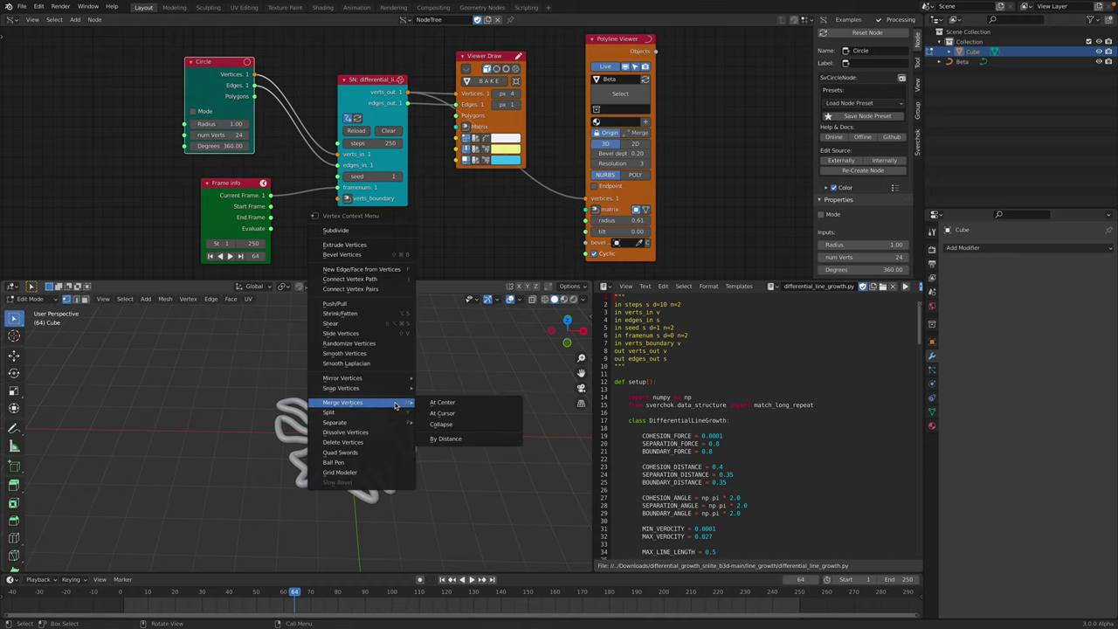
click(441, 404)
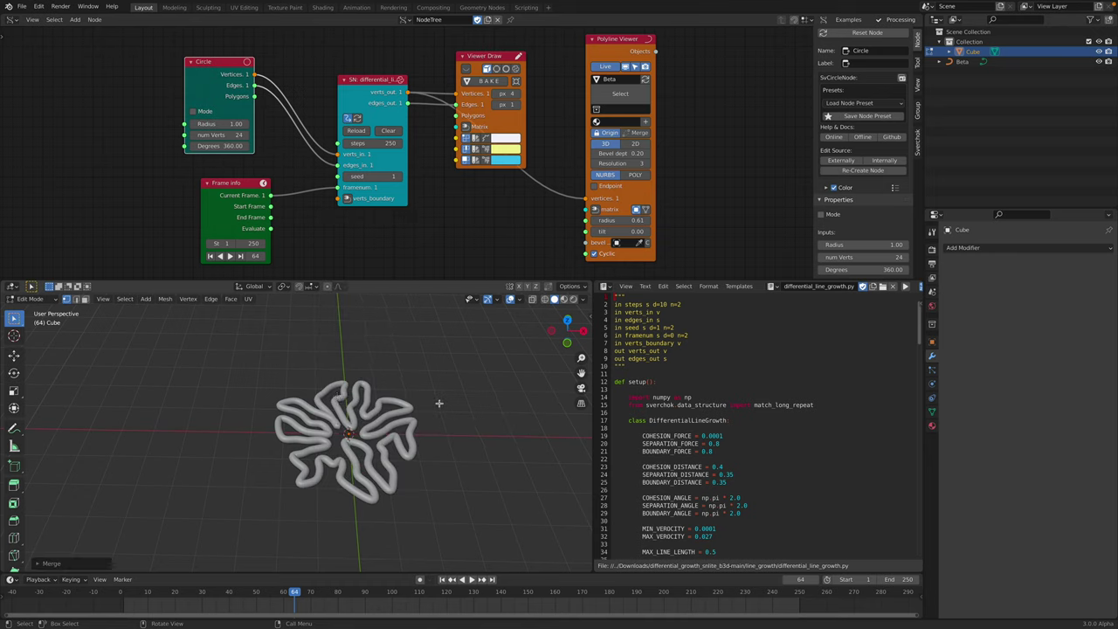
- View from the top and move the merged vertex about 3.4 m down, below the growth curve
click(567, 321)
scroll(484, 339, down, 3)
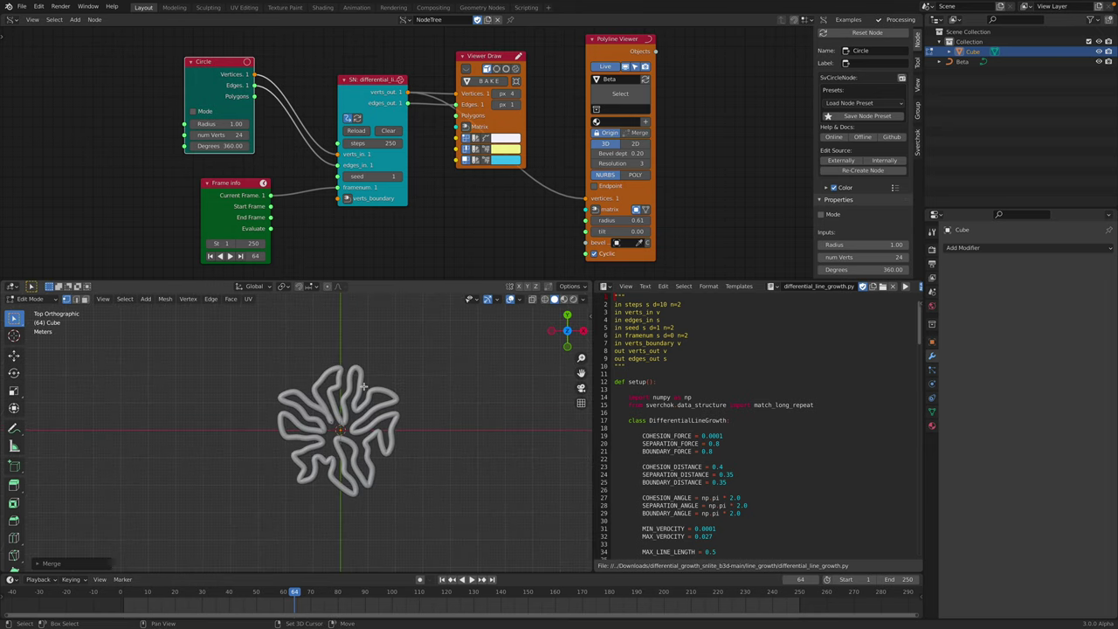
key(g)
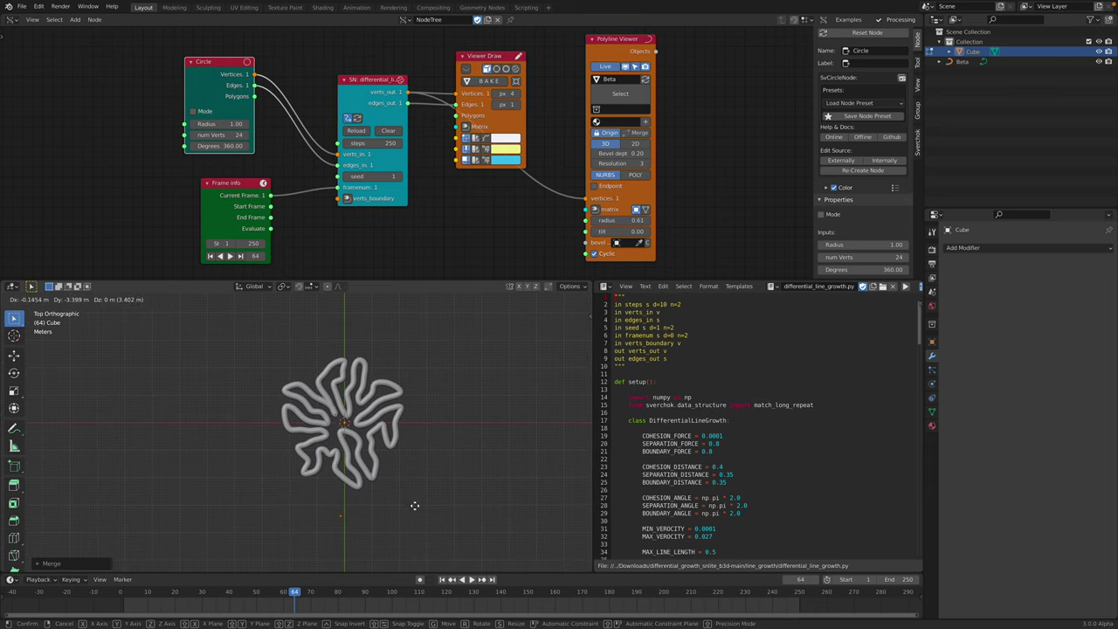
click(416, 506)
- Extrude the vertex repeatedly around the growth curve to trace a heart-shaped outline back to its start, and return to Object Mode
key(e)
click(339, 480)
key(e)
click(284, 419)
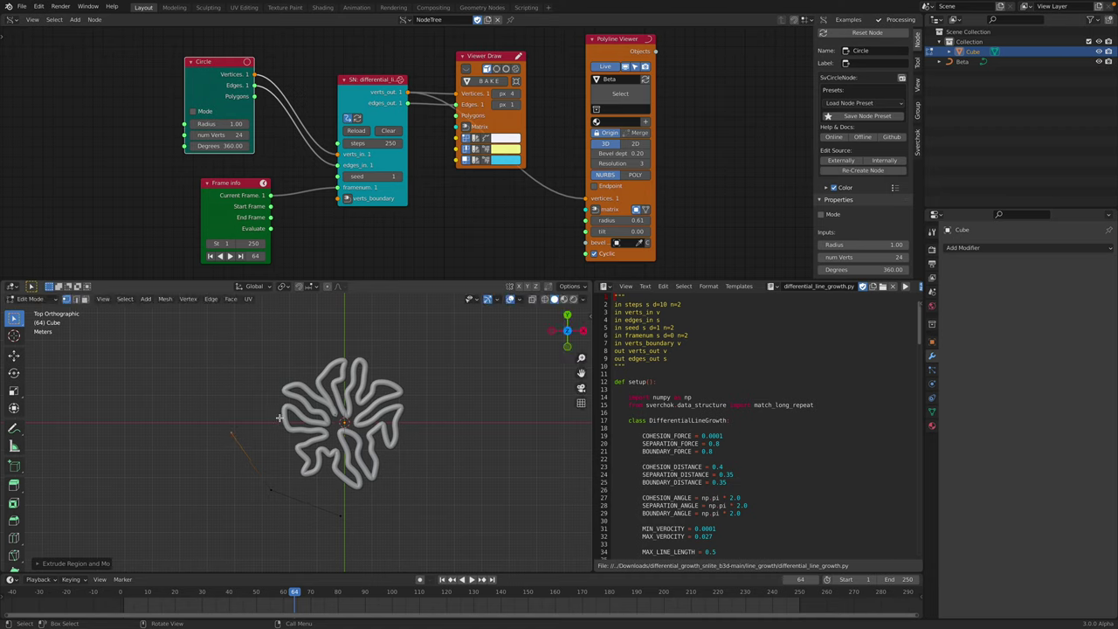
key(e)
click(267, 340)
shift+middle_drag(286, 342, 274, 382)
key(e)
click(272, 325)
key(e)
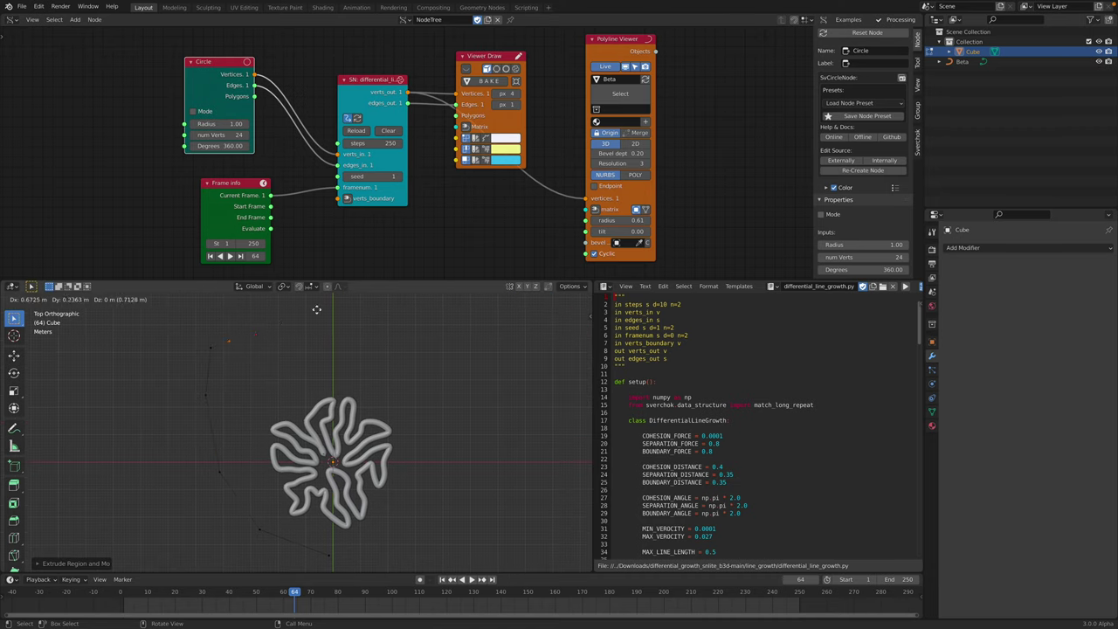
click(327, 308)
key(e)
click(369, 343)
key(e)
click(409, 365)
key(e)
click(447, 344)
key(e)
click(480, 312)
key(e)
click(517, 329)
key(e)
click(532, 390)
key(e)
click(539, 457)
key(e)
click(443, 508)
key(e)
click(385, 533)
key(Tab)
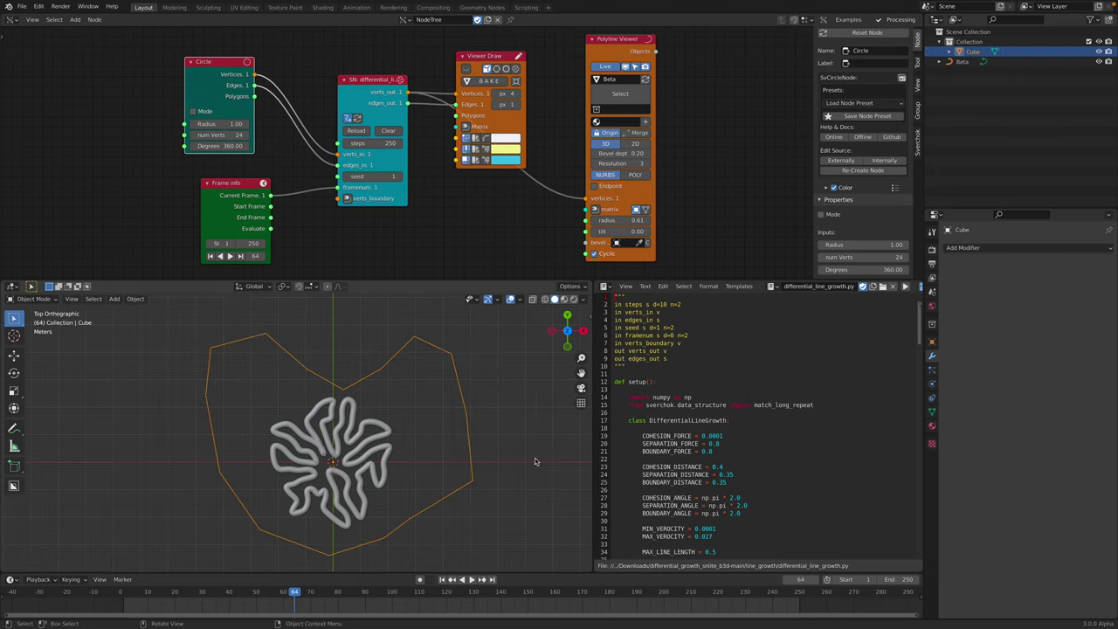
- Refine the heart by moving its lower-right vertices inward and reshaping the bottom tip, then leave Edit Mode
key(Tab)
click(473, 480)
key(g)
click(439, 471)
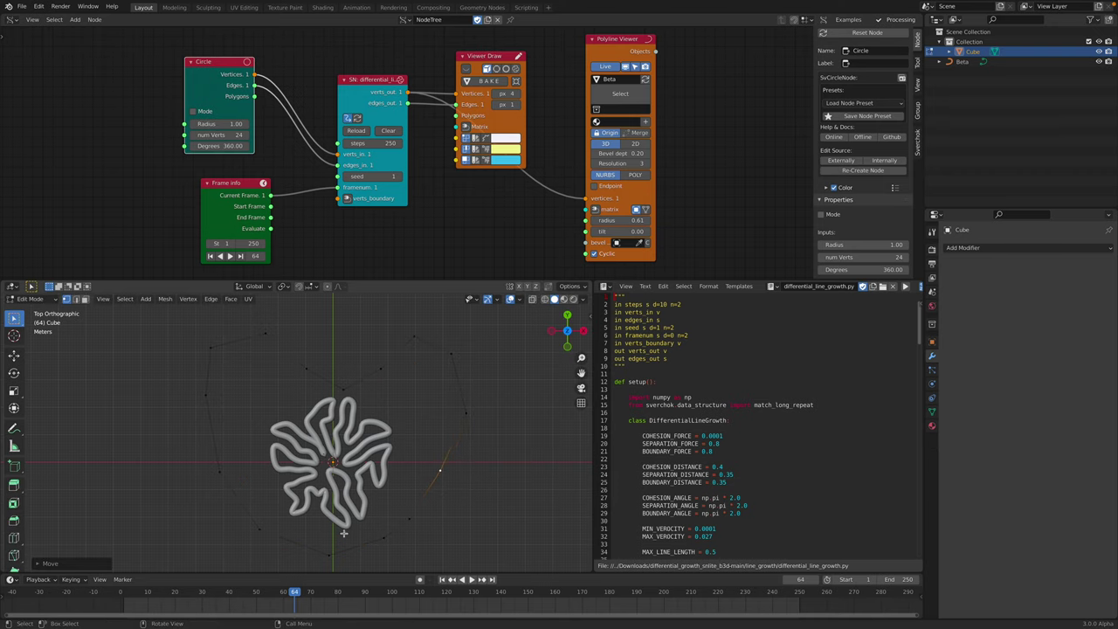
click(329, 556)
key(g)
click(391, 488)
click(385, 537)
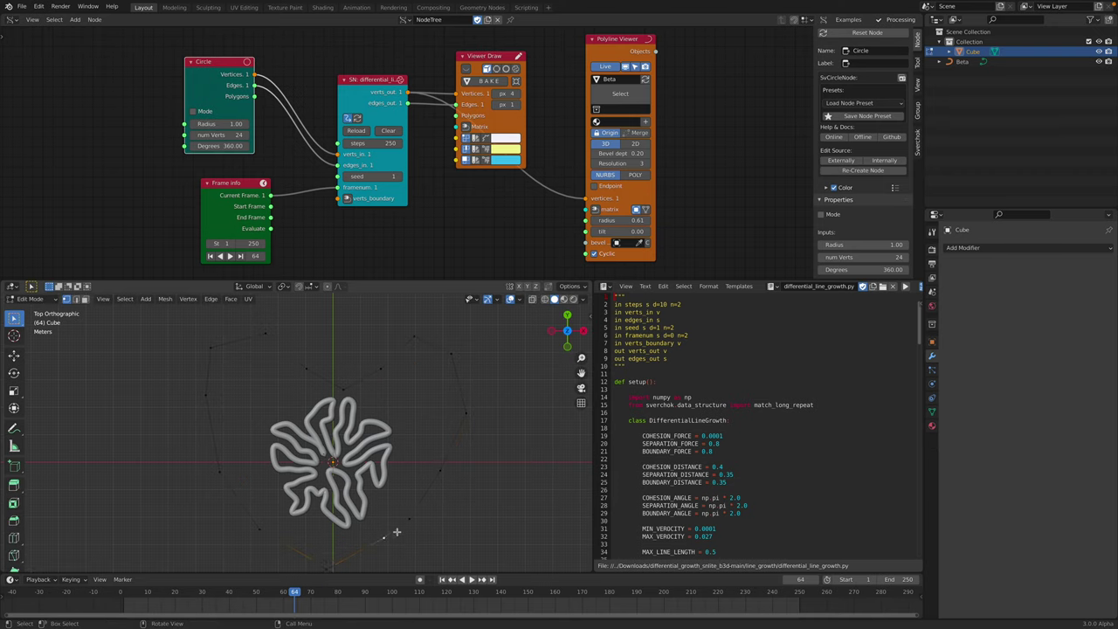
key(g)
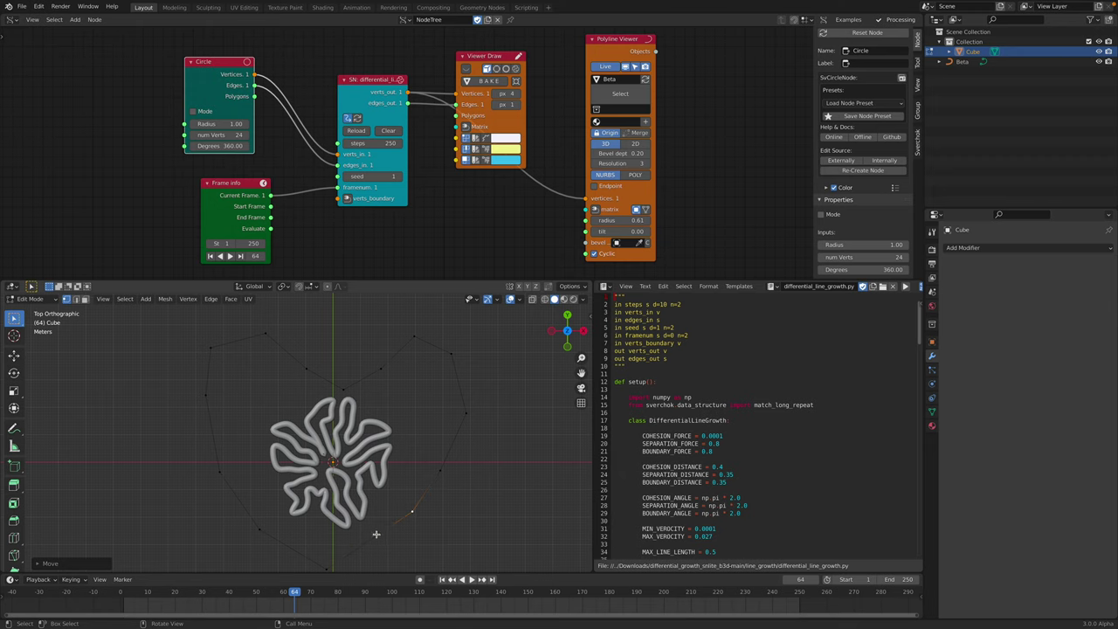
click(376, 540)
key(Tab)
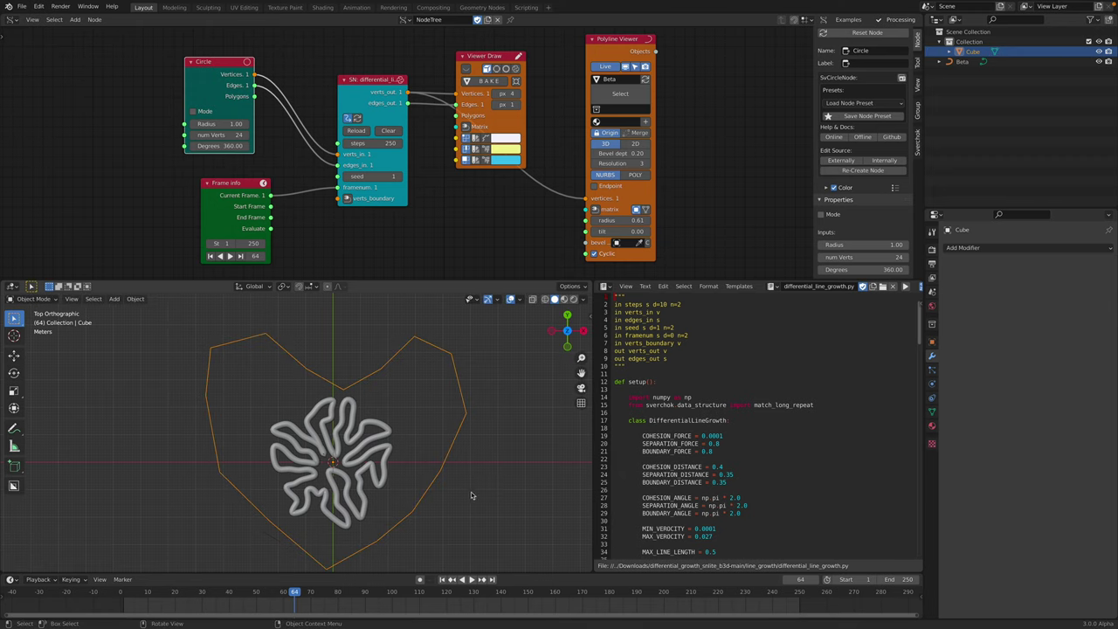
- Scale the heart outline down in Edit Mode so it is smaller than the growth curve
key(Tab)
key(s)
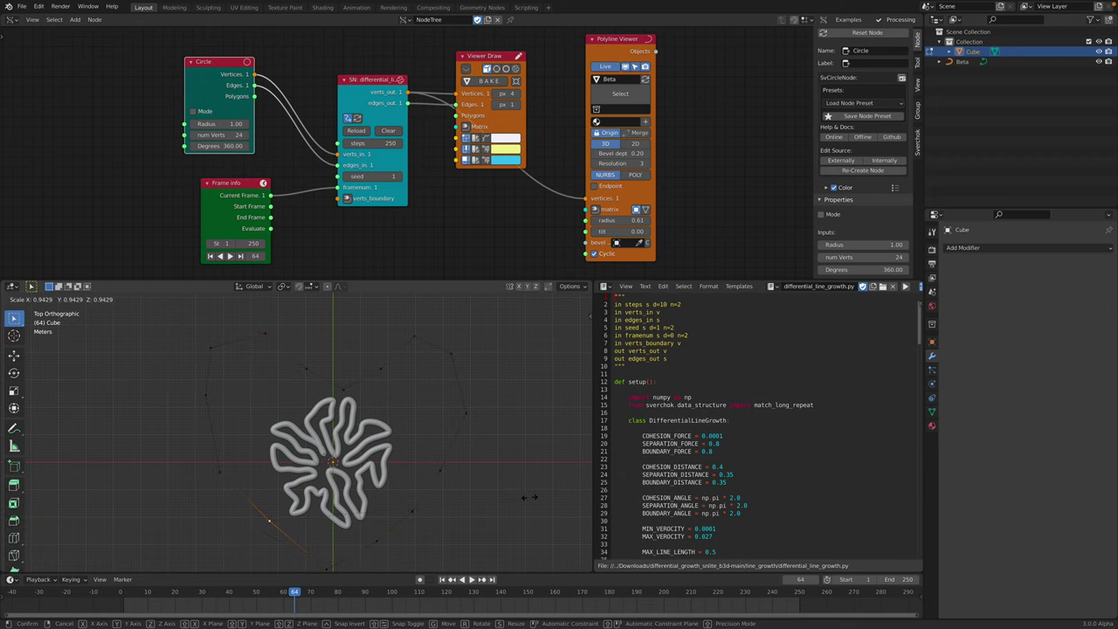
click(418, 495)
key(Tab)
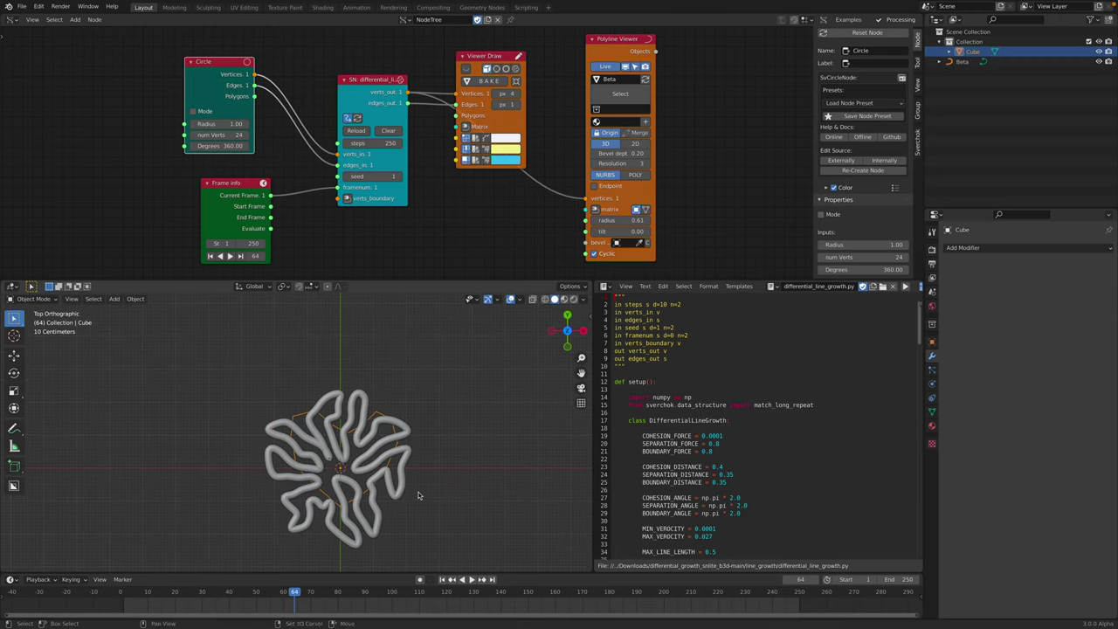
- Scrub the timeline back to frame 51 and save the file
shift+middle_drag(405, 530, 407, 508)
drag(302, 595, 259, 590)
scroll(374, 389, up, 2)
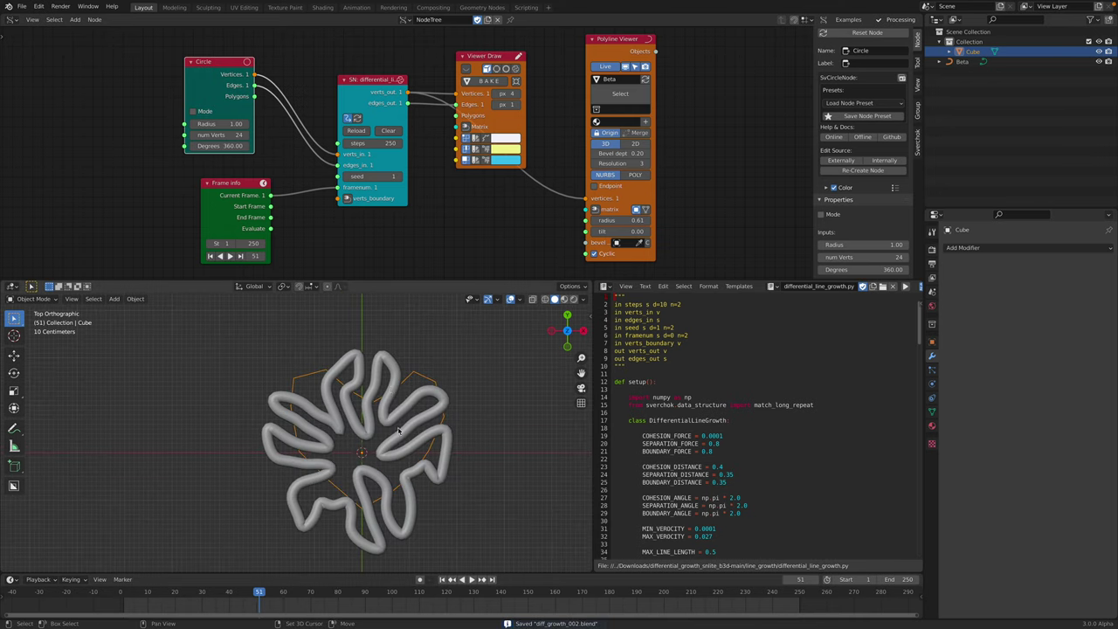
shift+scroll(374, 389, down, 2)
key(ctrl+s)
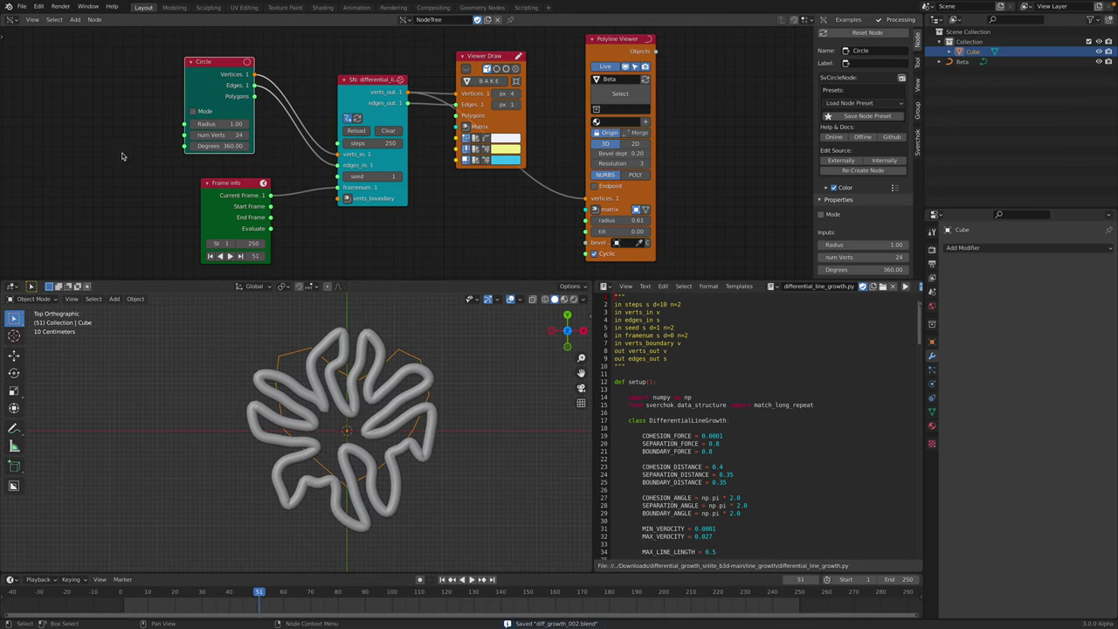
- Add a Get Objects Data node in front of the Circle node and load the selected heart outline into it
middle_drag(86, 148, 182, 131)
key(alt+space)
text(object d)
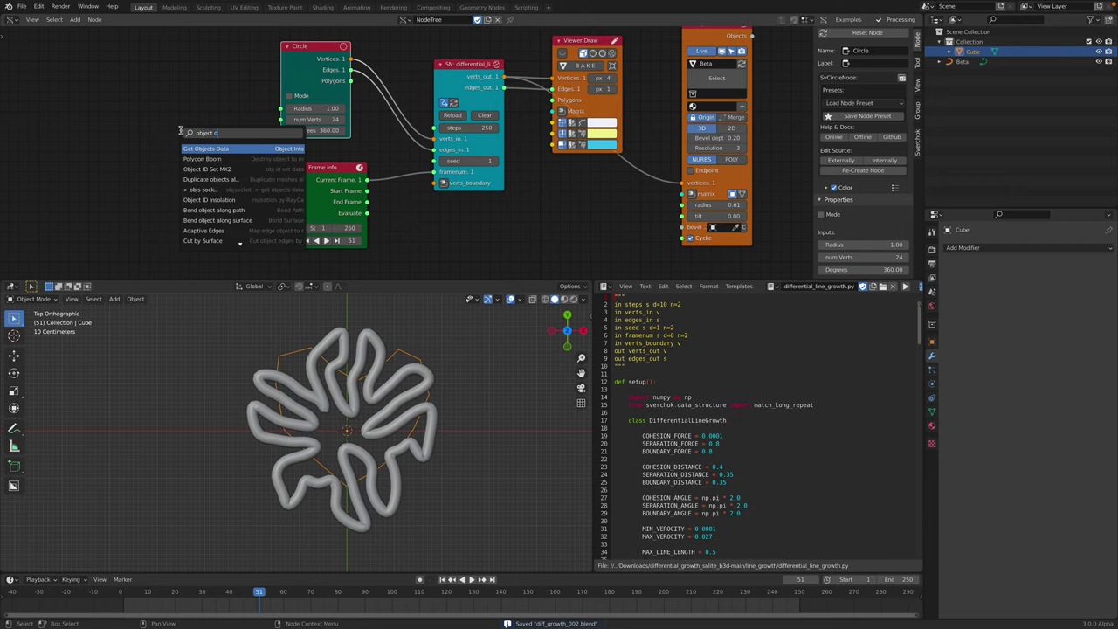
text(ata)
key(Return)
click(129, 96)
middle_drag(129, 97, 131, 50)
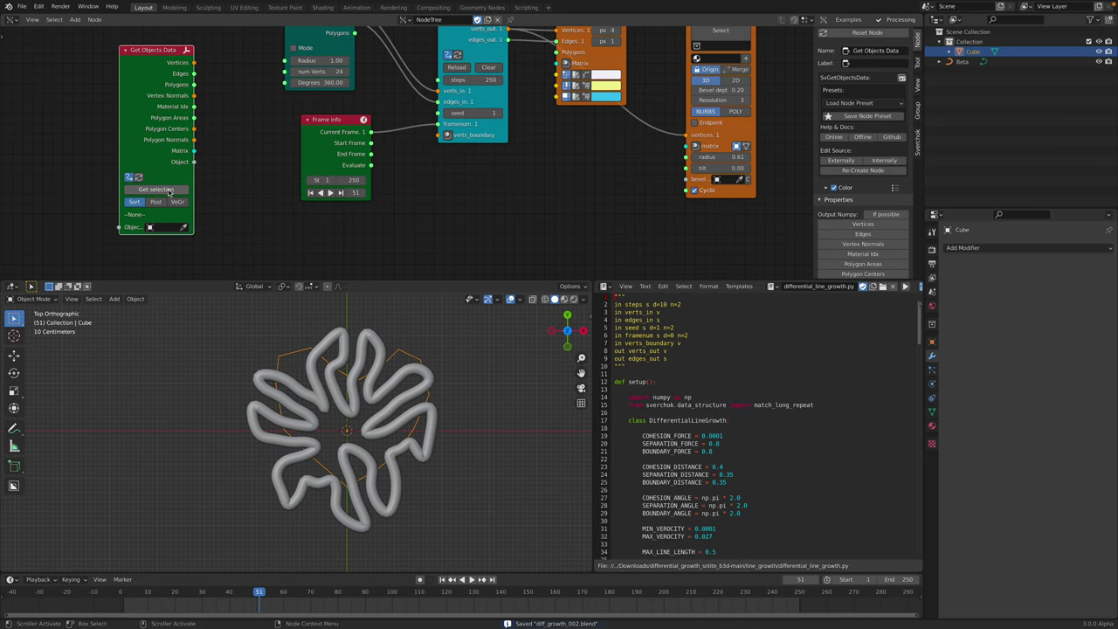
click(170, 190)
scroll(185, 200, down, 1)
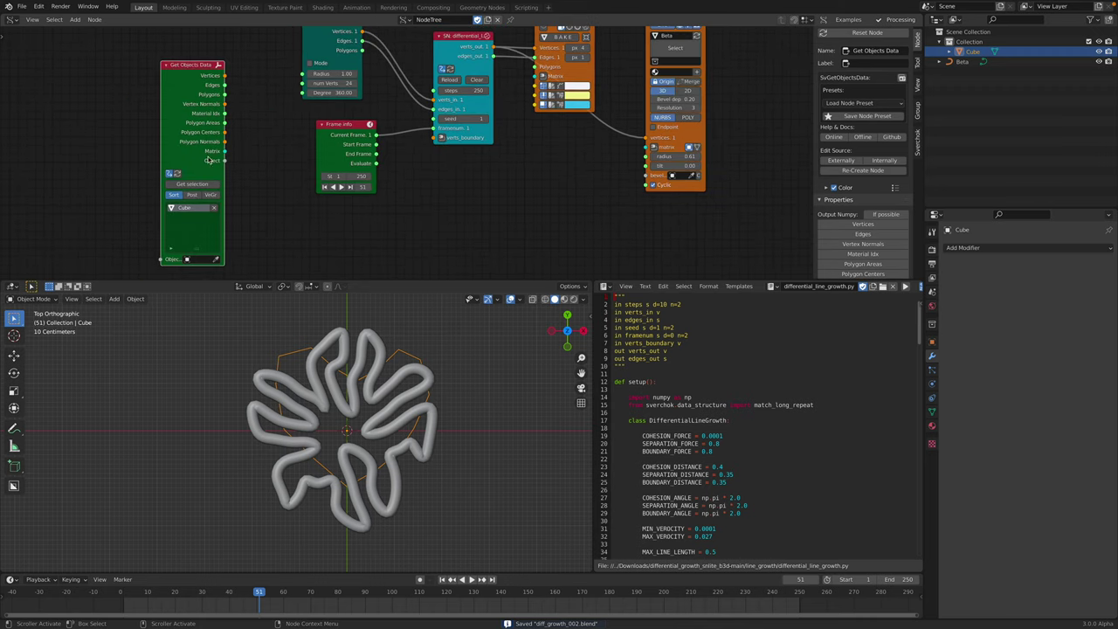
- Reposition the Get Objects Data node and connect its Vertices output to the script's verts_boundary input
drag(209, 117, 218, 145)
drag(233, 104, 367, 129)
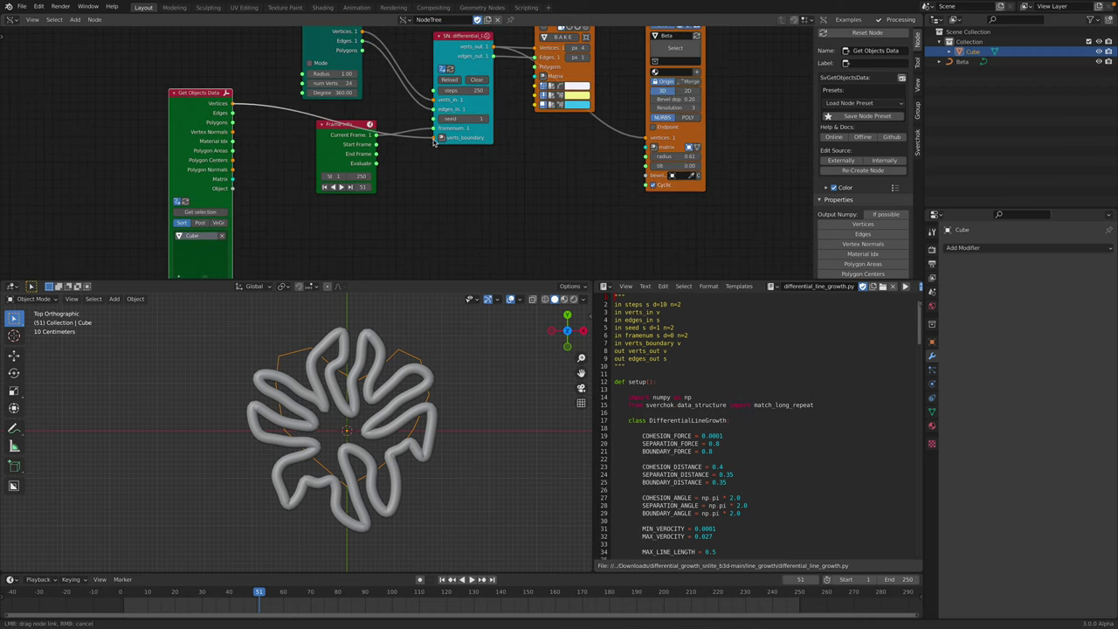
drag(434, 142, 435, 139)
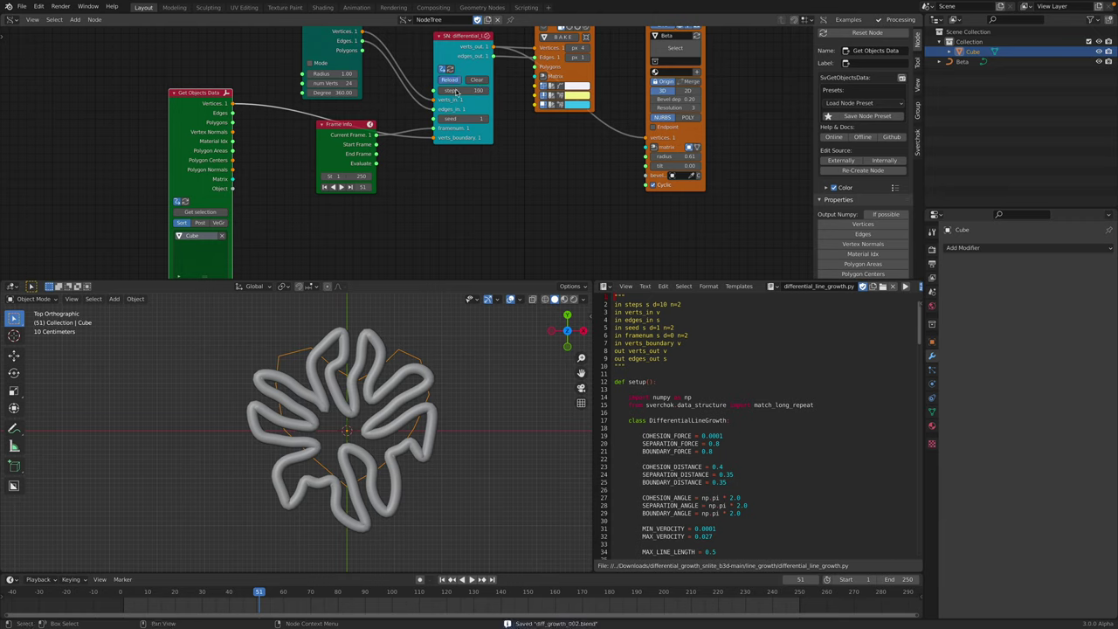
- Play the growth with the heart boundary connected from the start of the timeline, restart it, and stop playback
click(127, 593)
key(space)
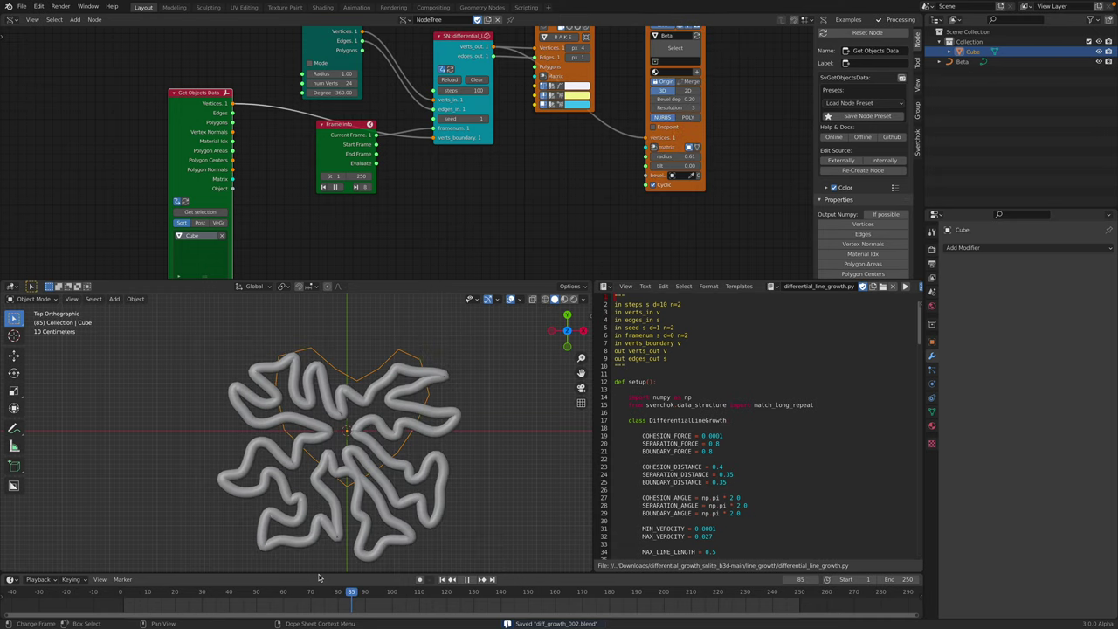
click(126, 594)
key(space)
- Rearrange the Frame info, Get Objects Data and Circle nodes so their links to the script node are easy to follow
drag(344, 130, 352, 178)
middle_drag(317, 142, 326, 153)
drag(206, 114, 257, 130)
middle_drag(345, 55, 347, 78)
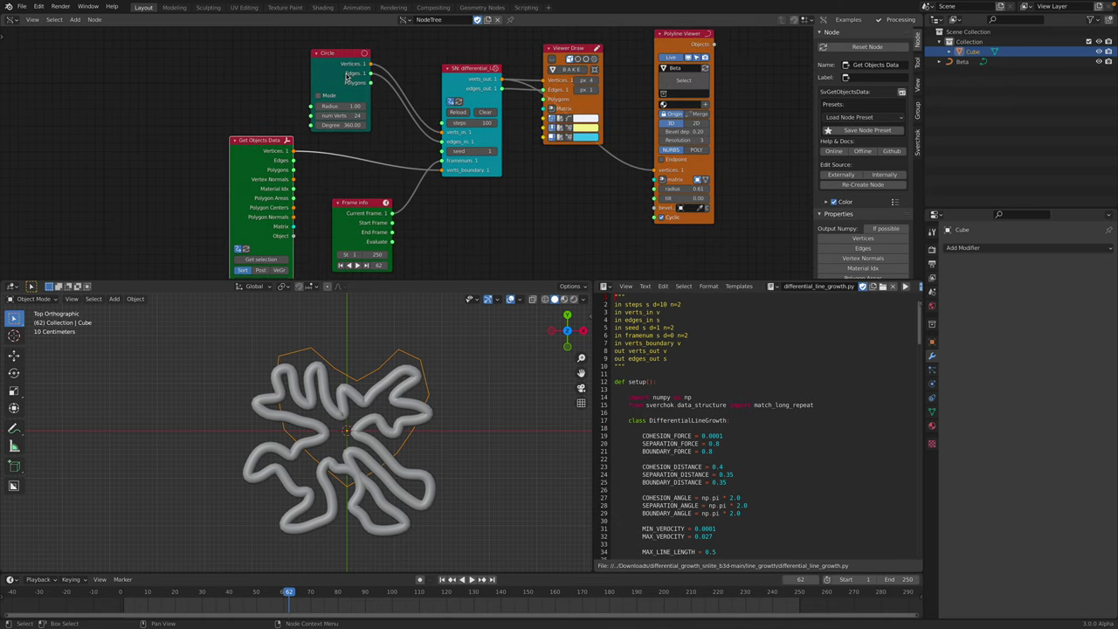
drag(347, 76, 284, 64)
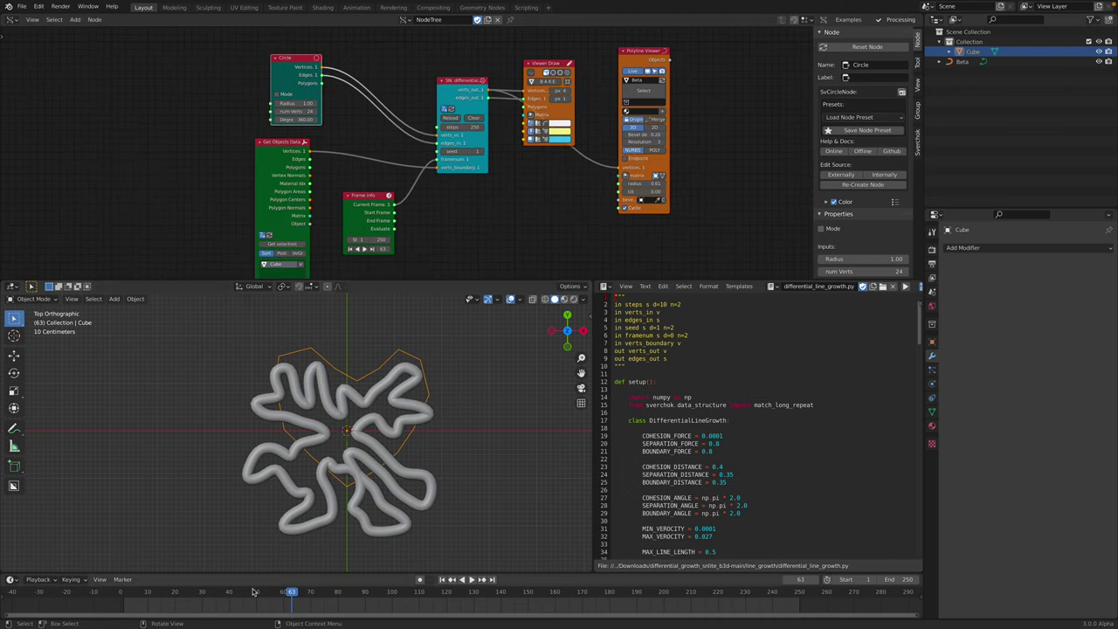
- Scrub the timeline to frame 67 and view the bounded curve together with the heart outline from farther away
drag(254, 592, 305, 566)
scroll(454, 489, down, 5)
key(space)
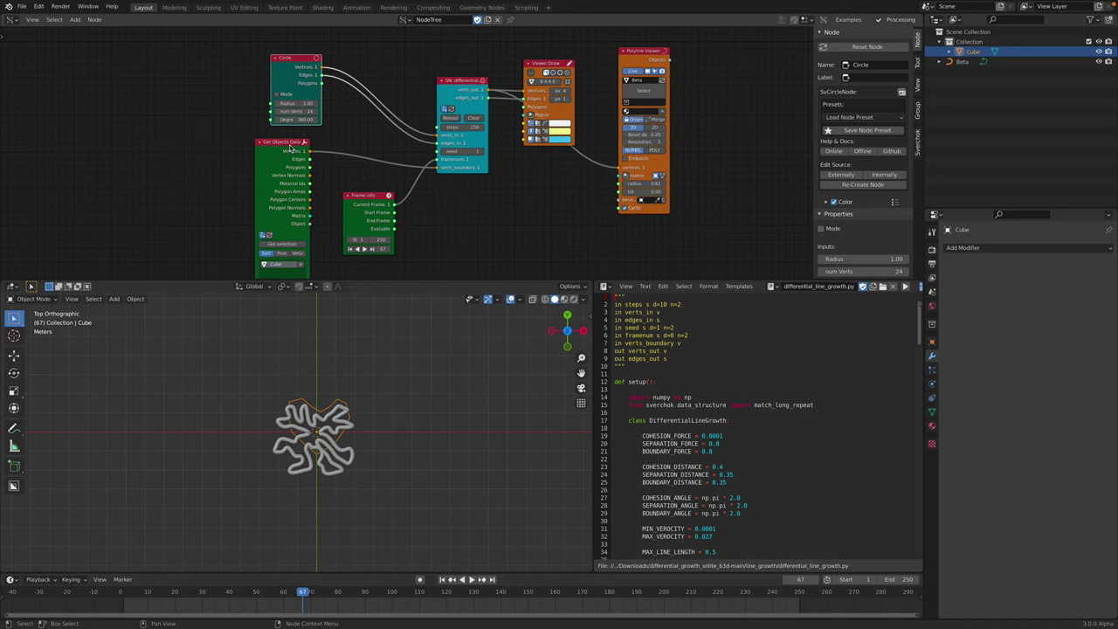
- Replay the growth from the start of the timeline and inspect the bounded curve against the heart outline at frame 10
drag(292, 147, 307, 151)
key(space)
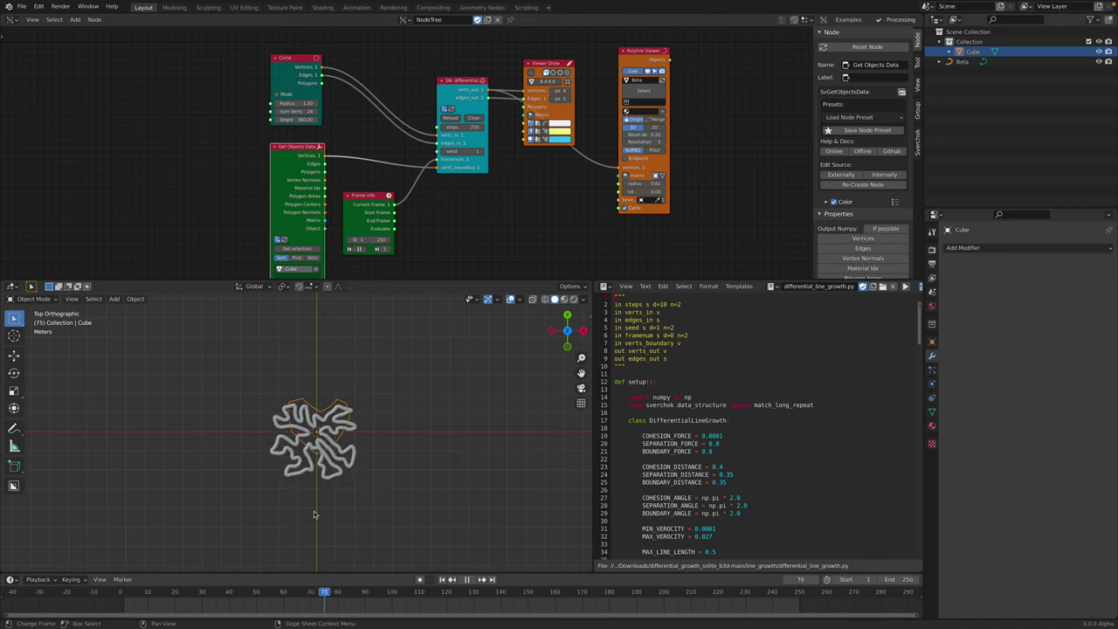
key(shift+Left)
drag(187, 499, 148, 491)
key(space)
scroll(297, 433, up, 3)
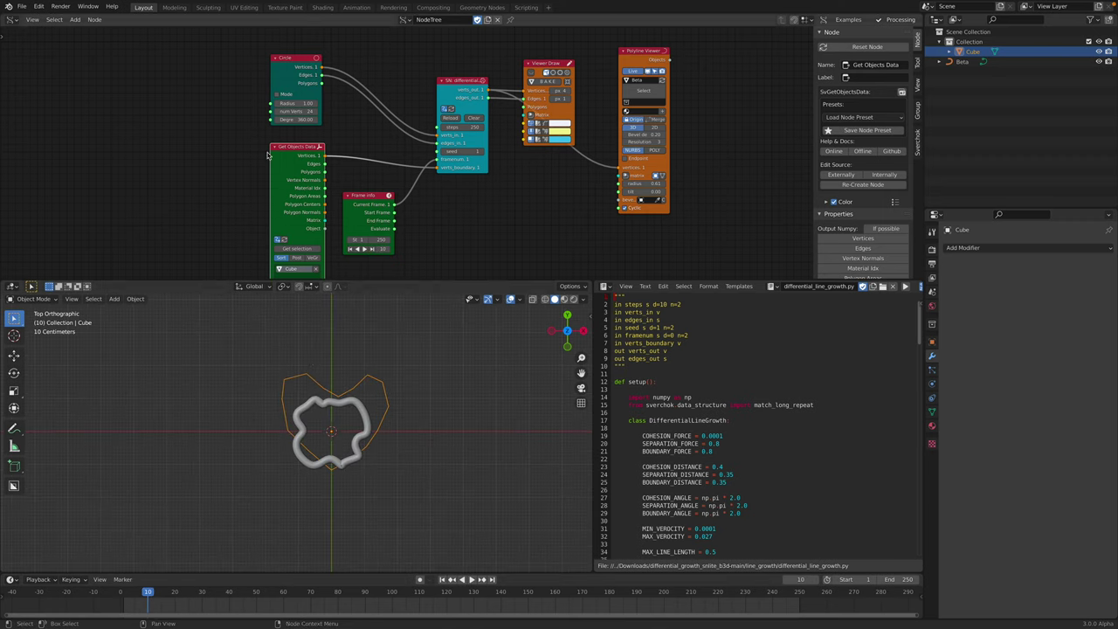
- Move the Get Objects Data node away from the Circle node to make room for another node before the script node
drag(284, 160, 192, 144)
drag(290, 77, 286, 74)
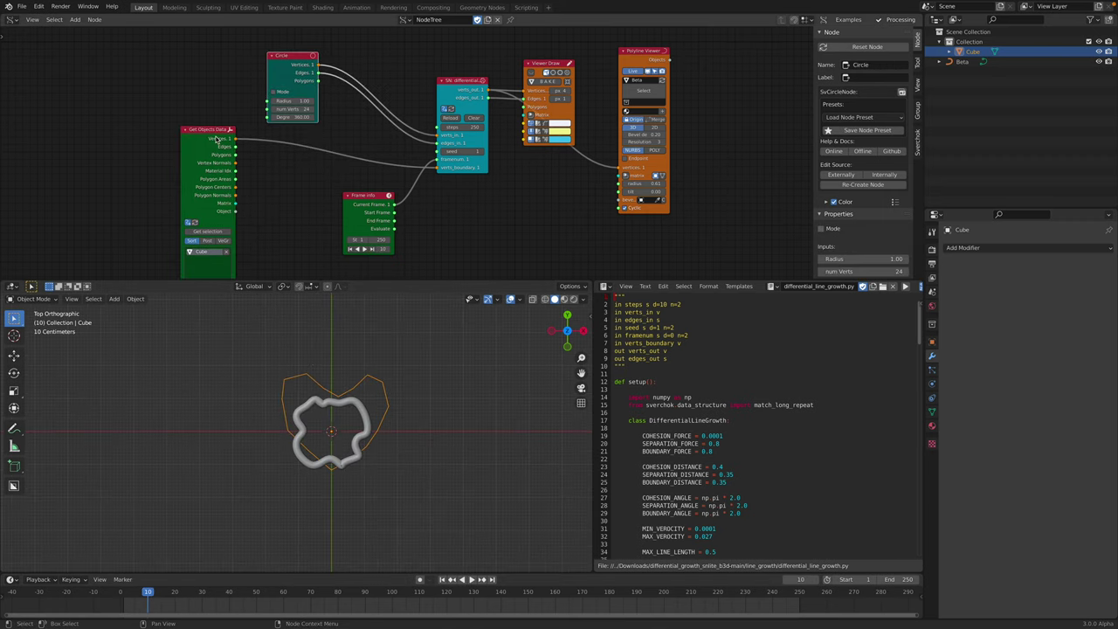
drag(216, 138, 160, 130)
scroll(235, 165, up, 1)
- Search for "vector" and add a Vector Sort node beside the Get Objects Data node
key(shift+a)
click(235, 164)
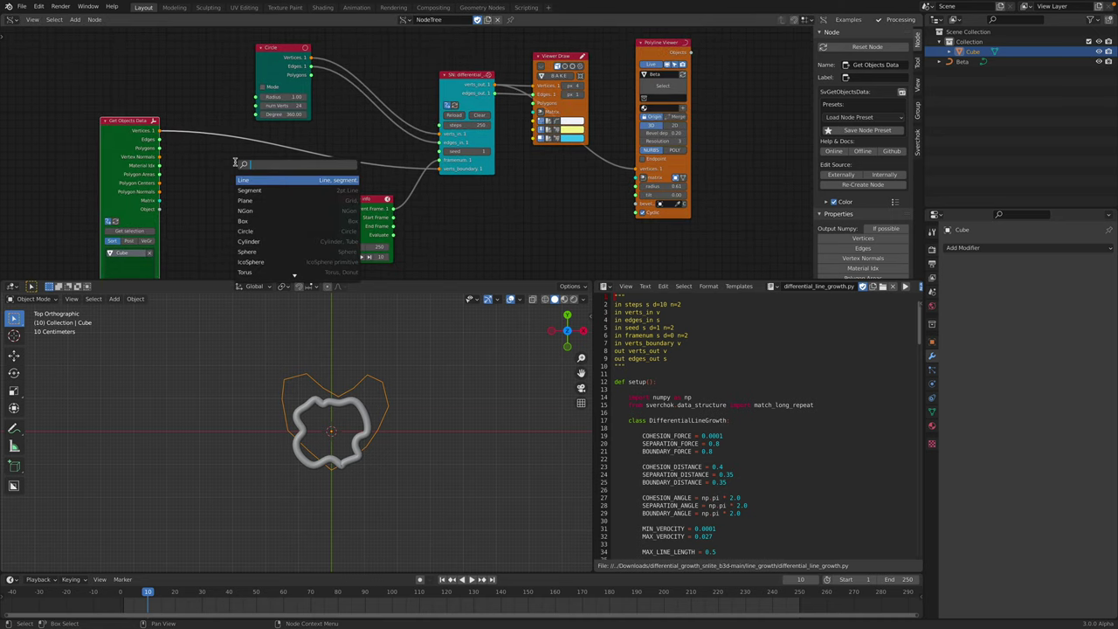
click(191, 161)
middle_drag(199, 169, 261, 149)
key(shift+a)
click(260, 148)
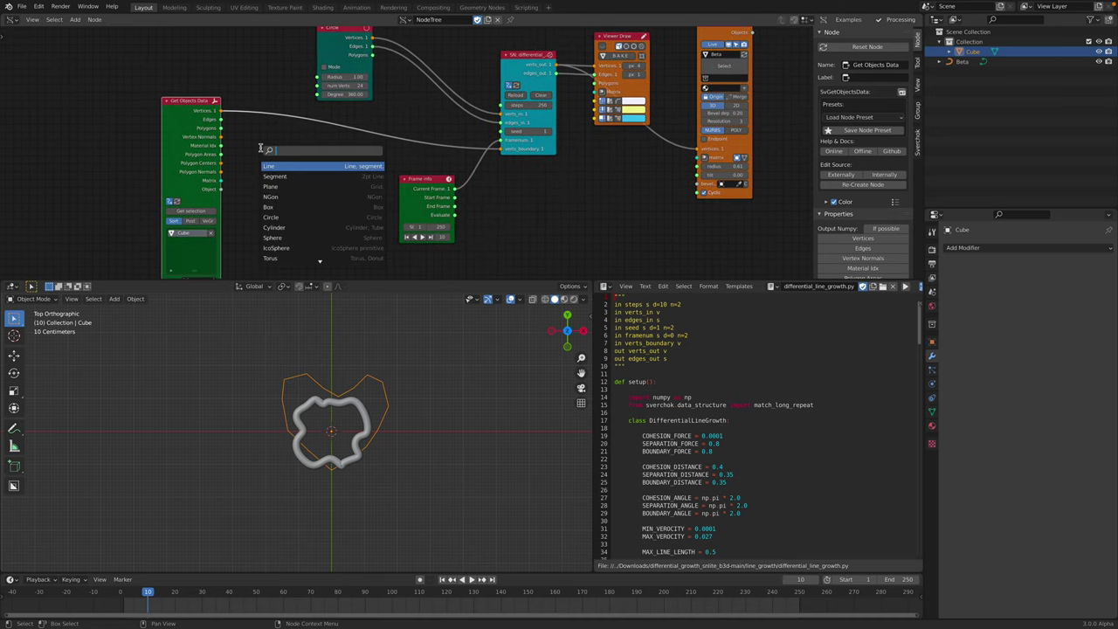
text(vector)
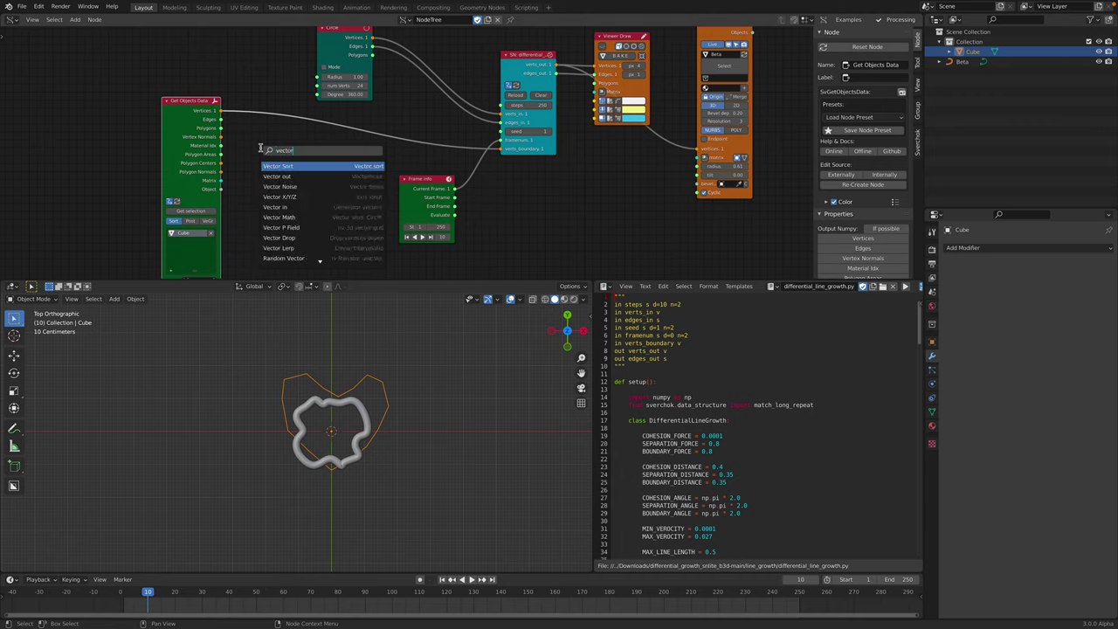
key(Return)
click(267, 142)
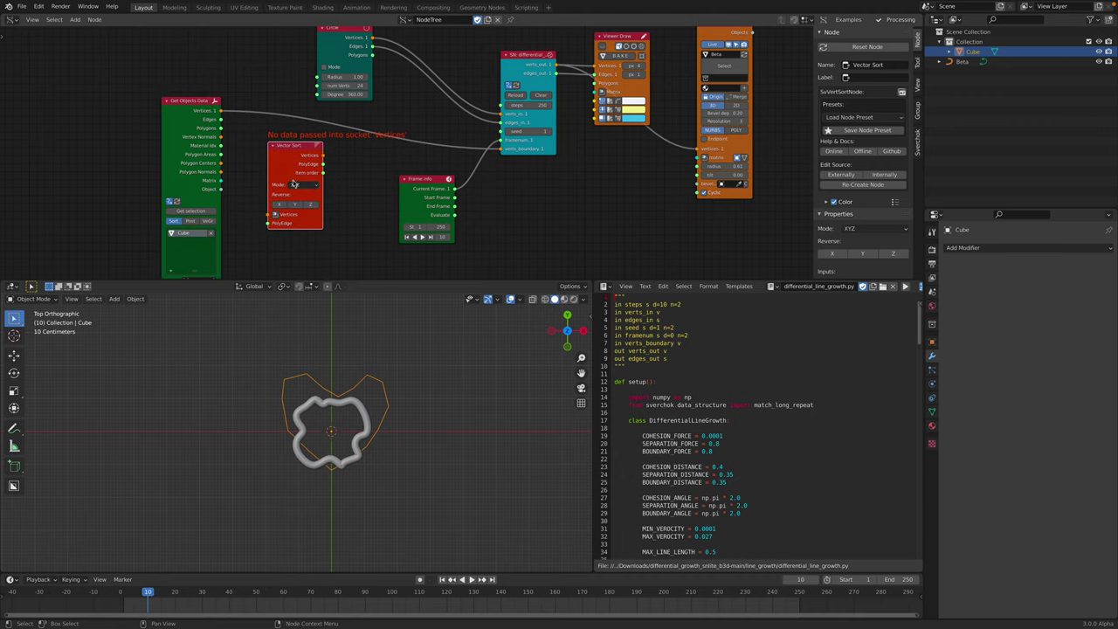
- Set Vector Sort to Connect mode with Search for limits enabled, and feed it the Vertices and Edges of Get Objects Data
click(304, 185)
click(317, 219)
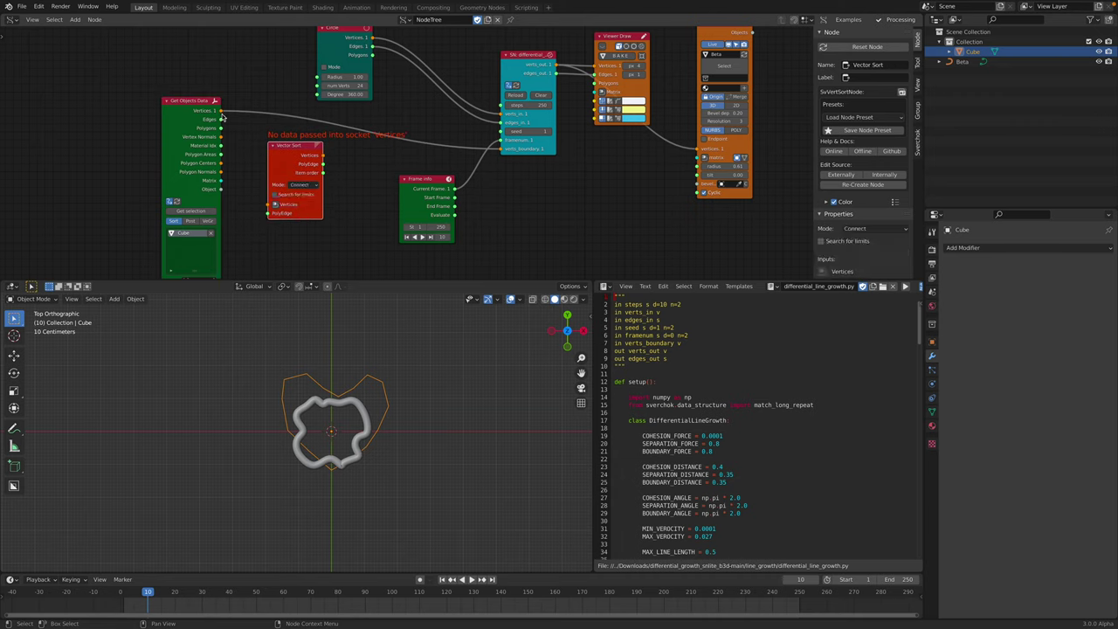
drag(222, 116, 272, 205)
click(227, 135)
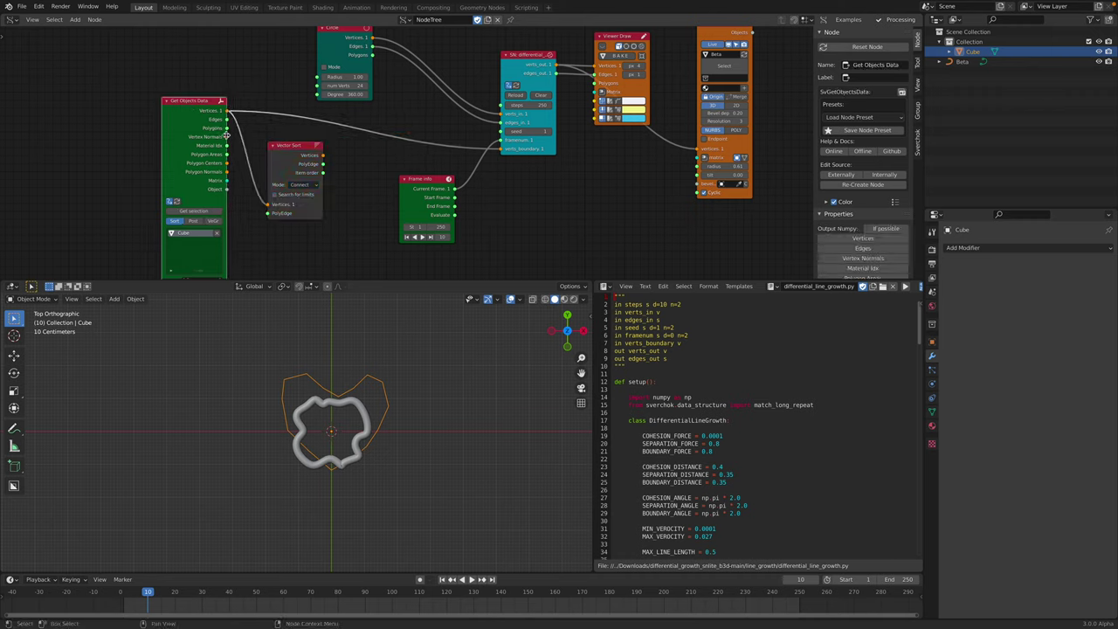
click(291, 176)
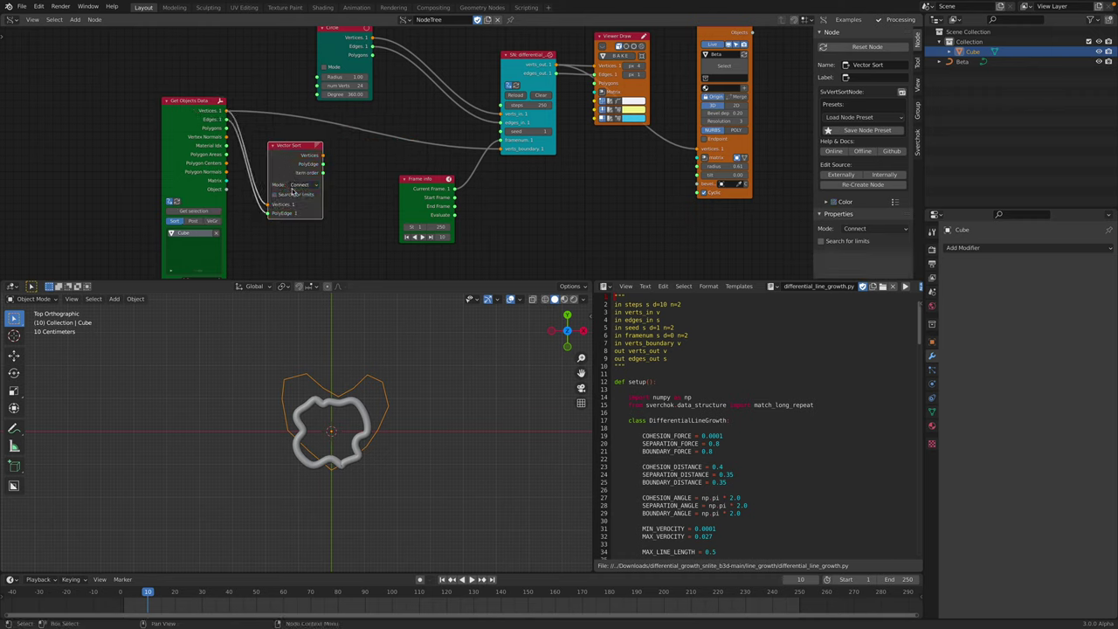
scroll(314, 204, up, 1)
drag(356, 125, 383, 123)
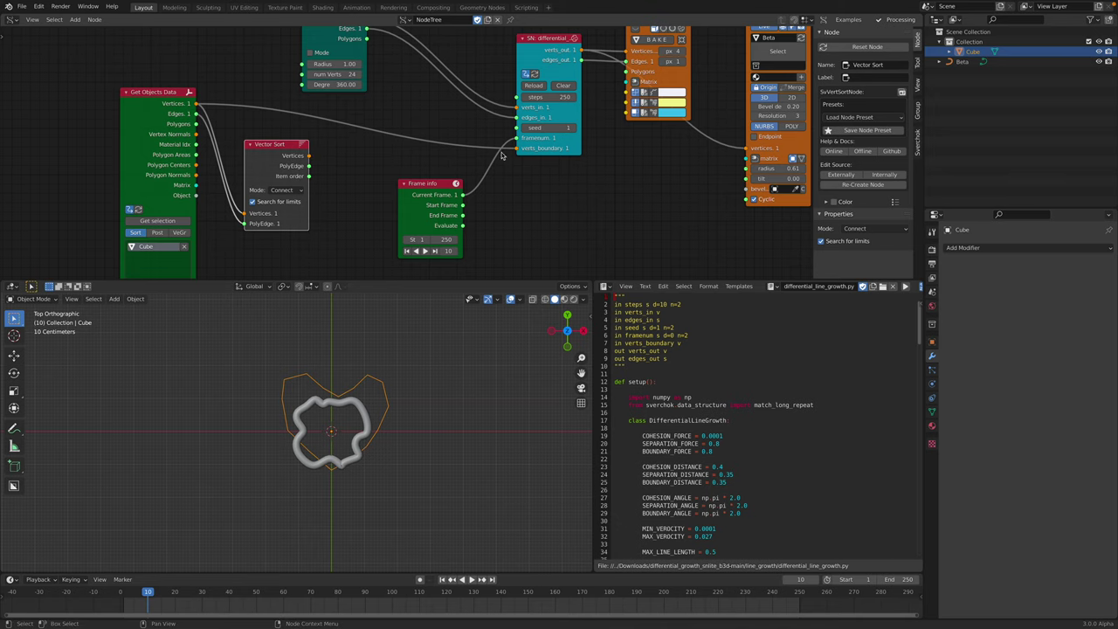
- Disconnect the link into the script's verts_boundary input and delete the Circle node
drag(515, 150, 423, 158)
drag(277, 146, 316, 126)
middle_drag(341, 109, 330, 149)
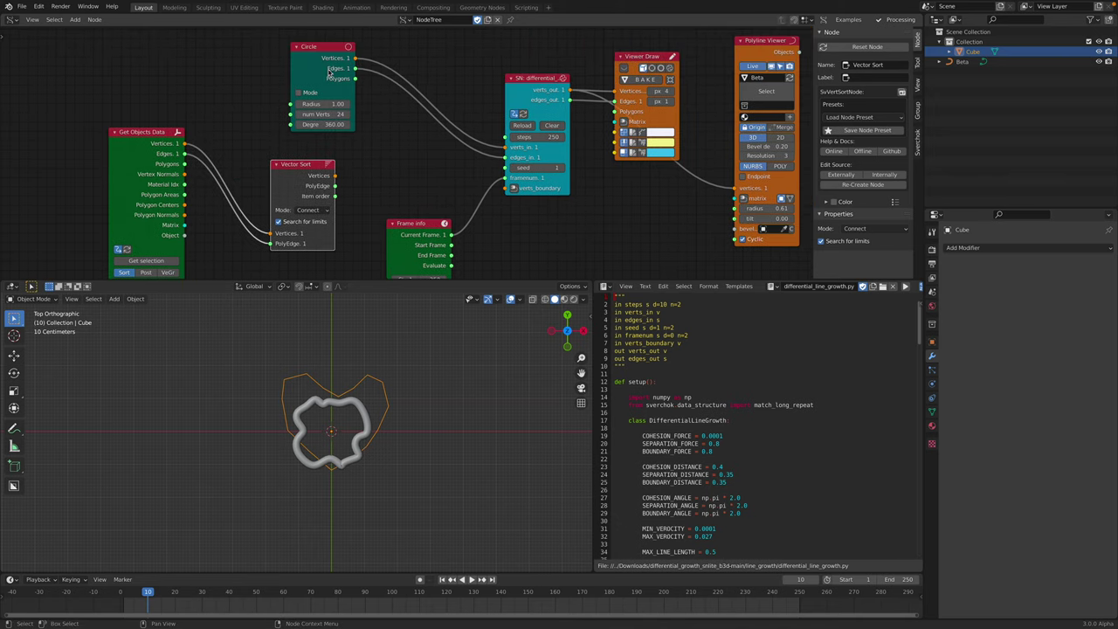
click(328, 72)
key(x)
- Connect Vector Sort's Vertices and PolyEdge outputs to the script's verts_in and edges_in, and line up the nodes
drag(334, 176, 505, 148)
drag(505, 157, 421, 188)
drag(338, 190, 337, 189)
drag(306, 166, 388, 82)
drag(163, 135, 249, 93)
middle_drag(298, 92, 219, 96)
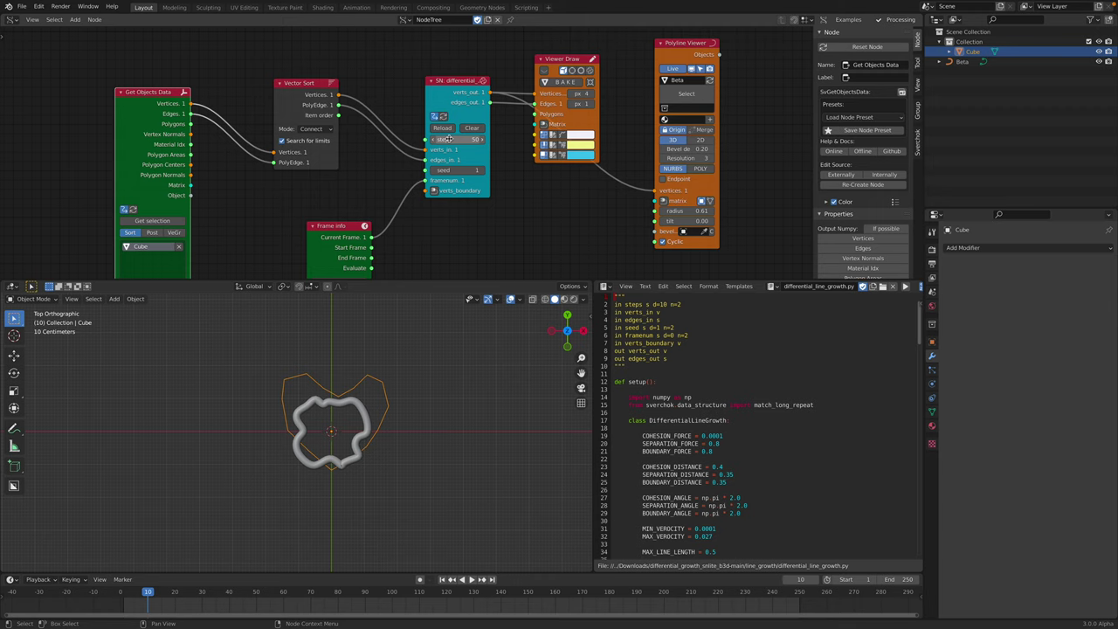
- Play the growth that starts from the heart mesh with the script's steps at 50, then stop playback
key(space)
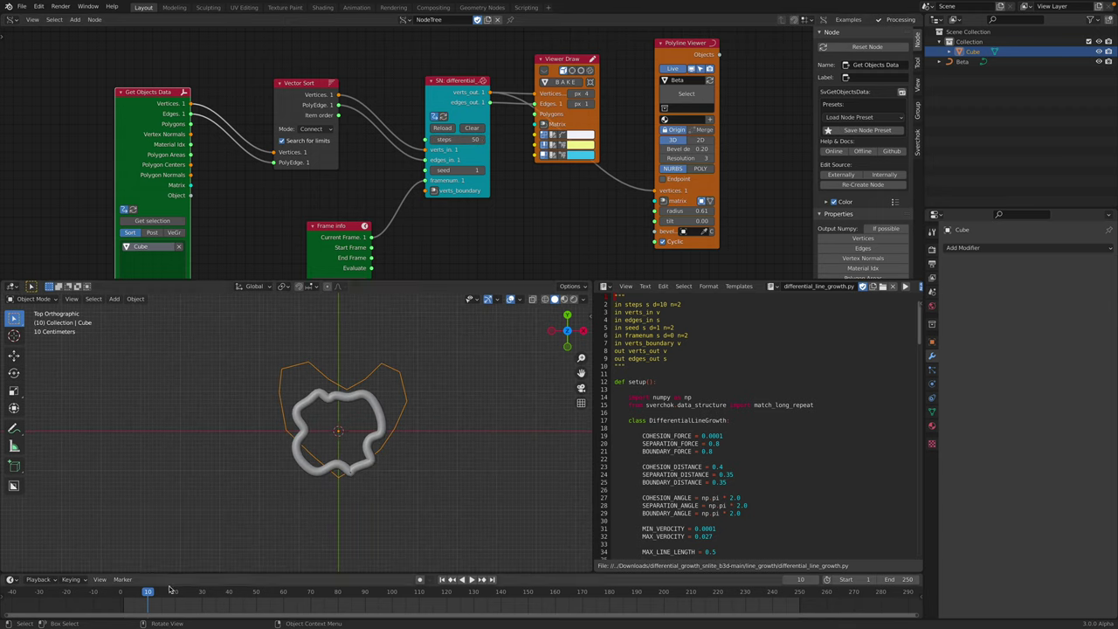
mouse_move(182, 593)
mouse_down()
mouse_move(128, 589)
mouse_move(168, 583)
mouse_up()
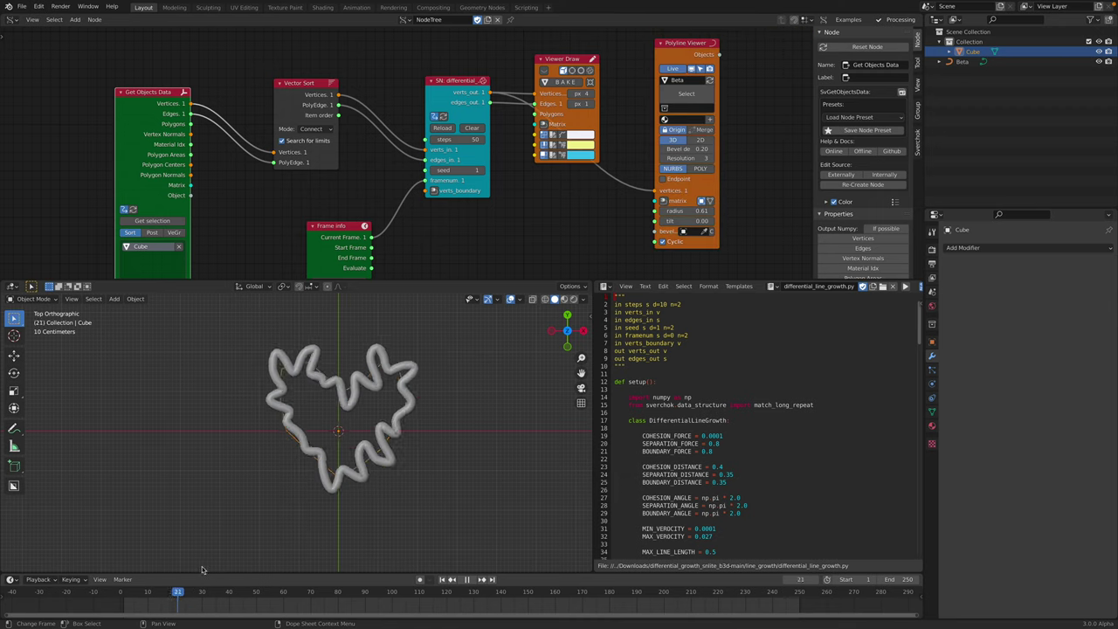
key(space)
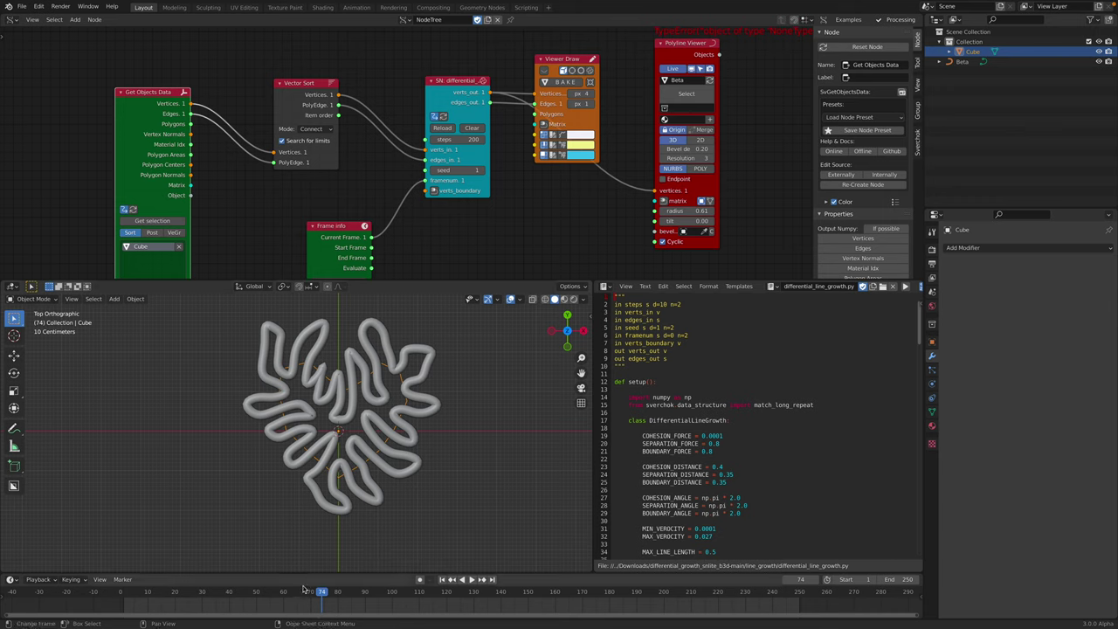
- With the script's steps at 200, scrub the heart growth to frame 157, view it in perspective, and return to frame 139
drag(333, 589, 479, 571)
scroll(478, 568, down, 4)
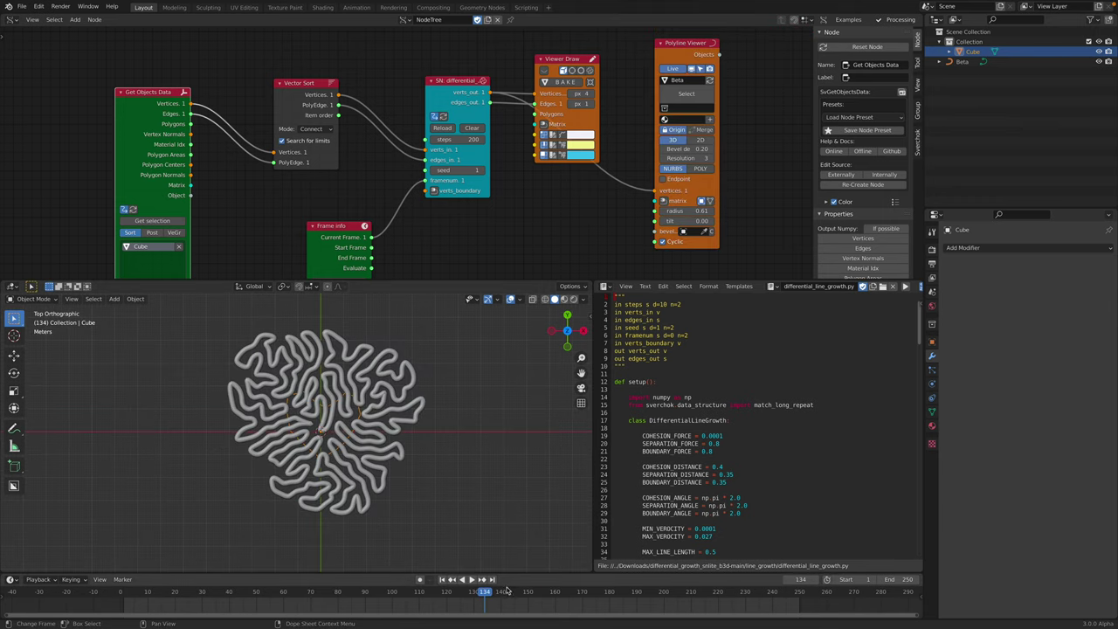
drag(668, 593, 547, 568)
middle_drag(435, 502, 467, 472)
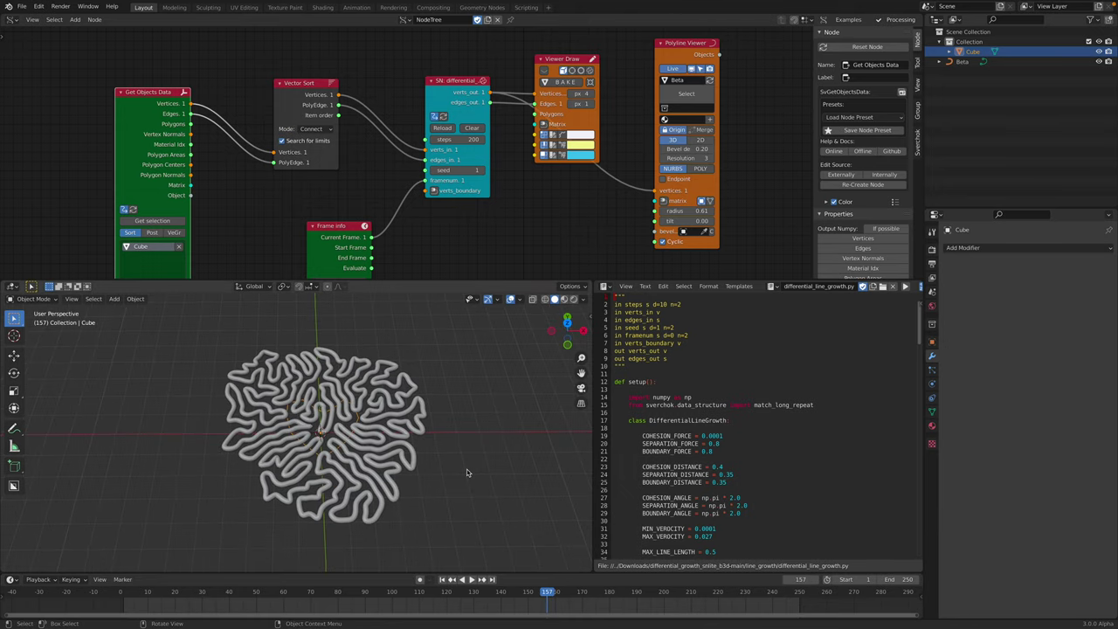
drag(569, 589, 498, 575)
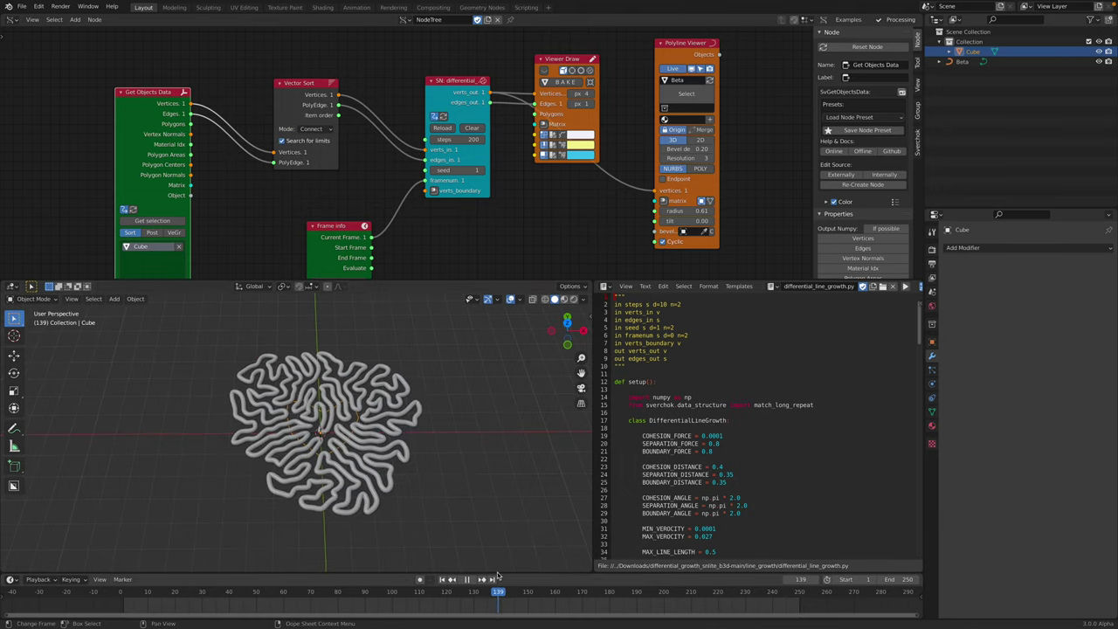
- Replay the heart growth from frame 1 in top view, stop it, and save the file
click(568, 324)
key(shift+Left)
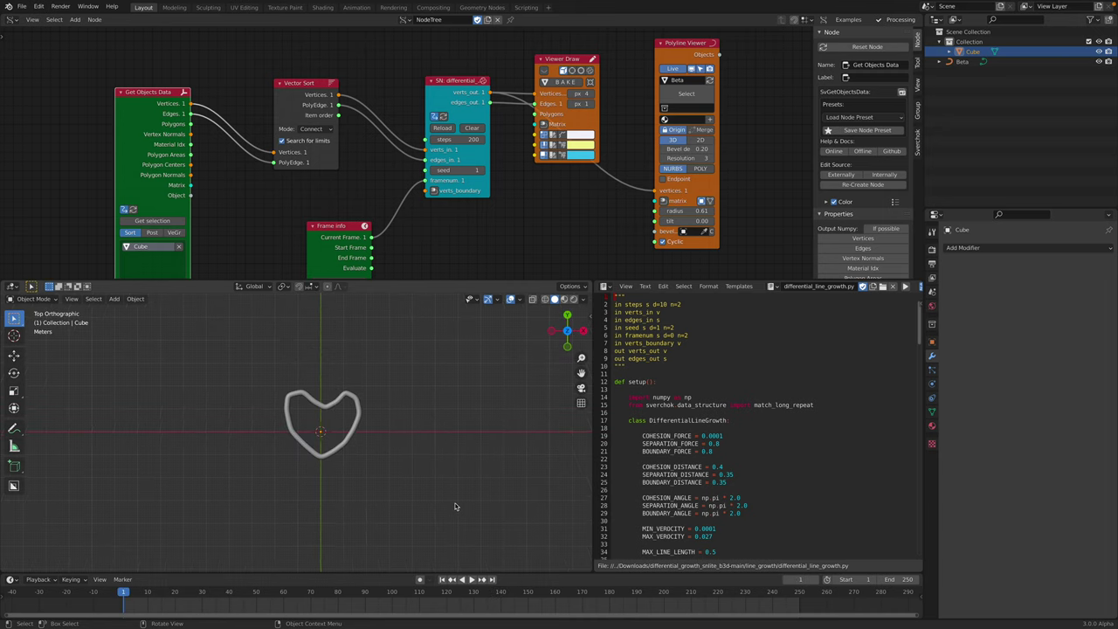
key(space)
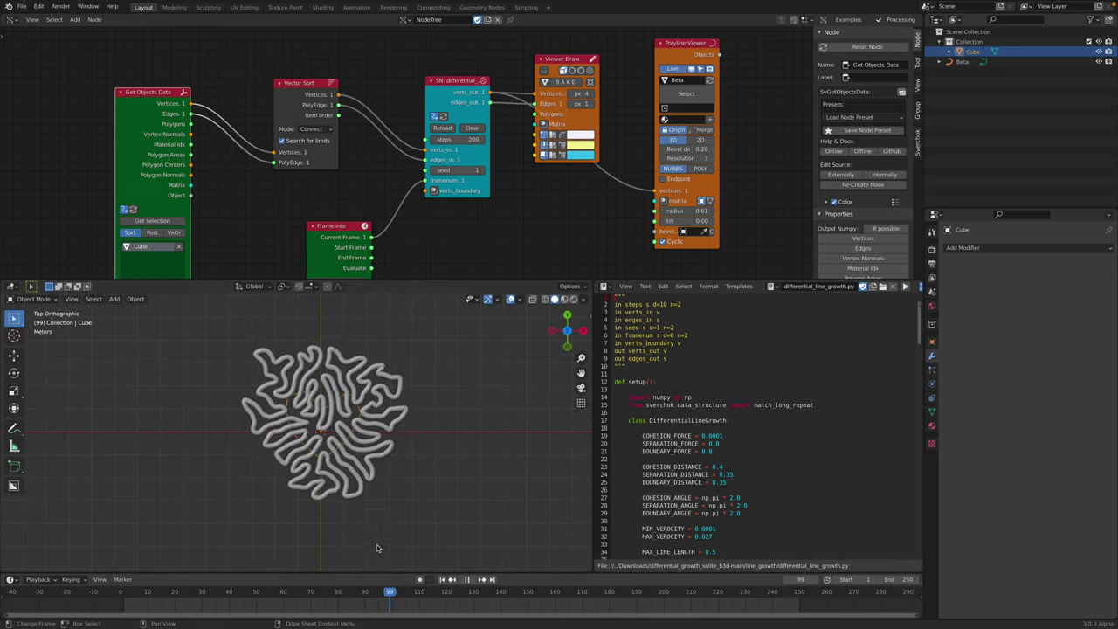
key(space)
scroll(371, 432, up, 2)
key(ctrl+s)
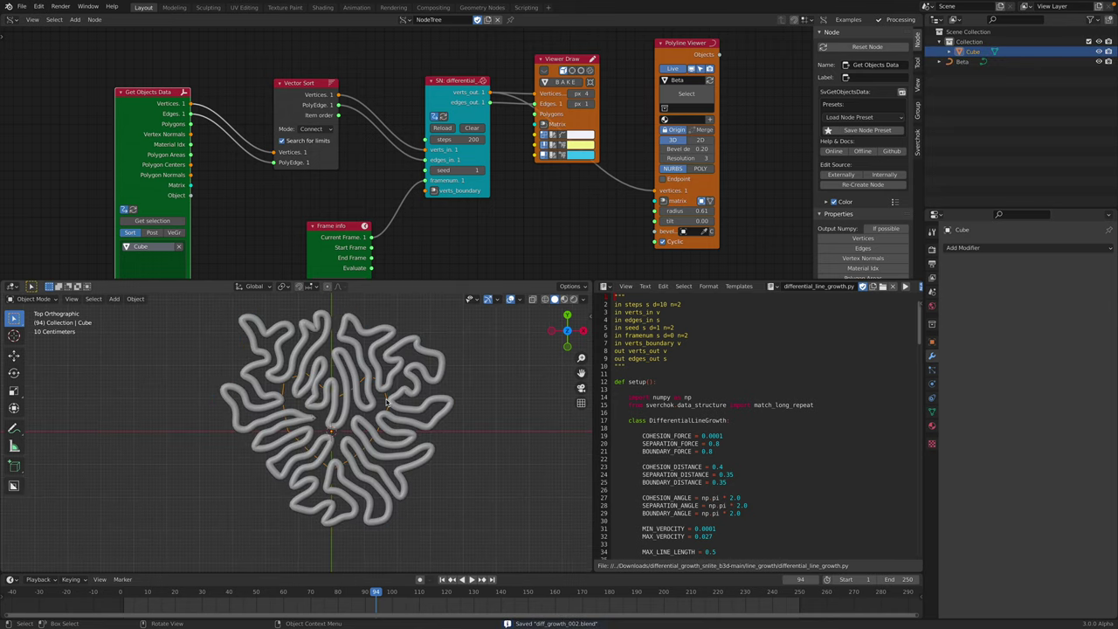
- Duplicate the heart outline beside the original, keeping both outlines within the single Cube mesh
key(shift+d)
click(299, 393)
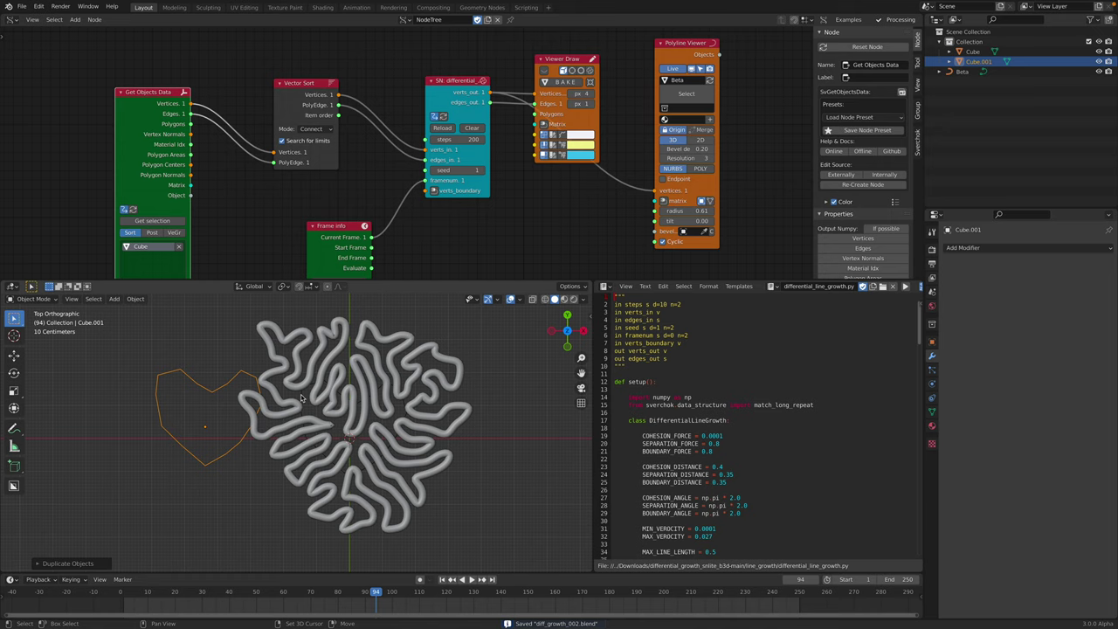
key(ctrl+z)
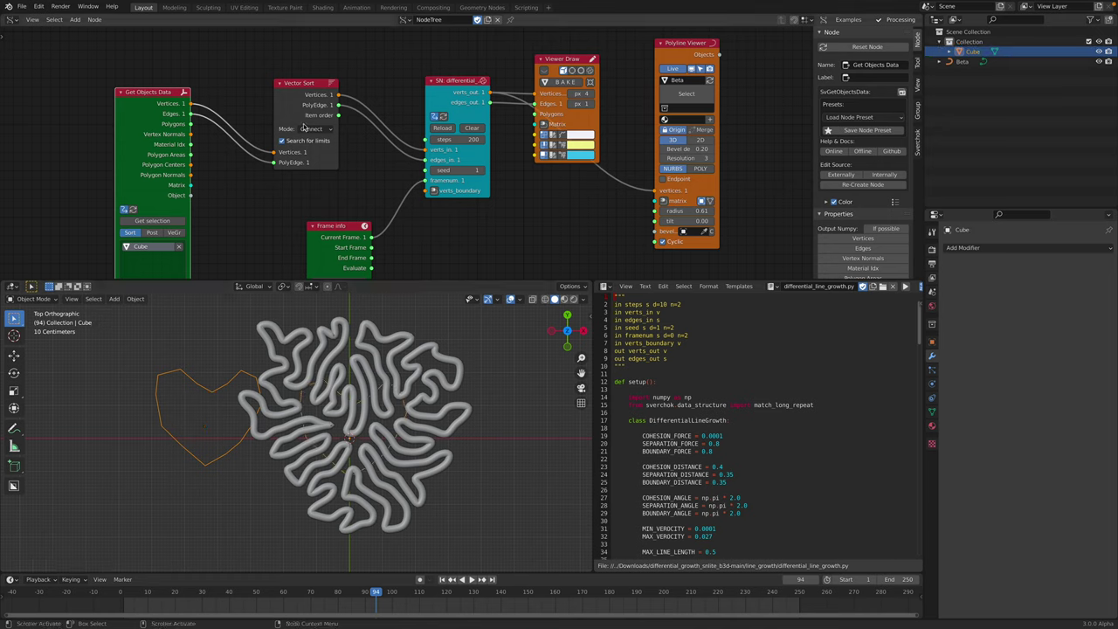
- Set the script's steps to 100 and scrub the two-heart growth from the start to frame 96
click(449, 140)
click(450, 129)
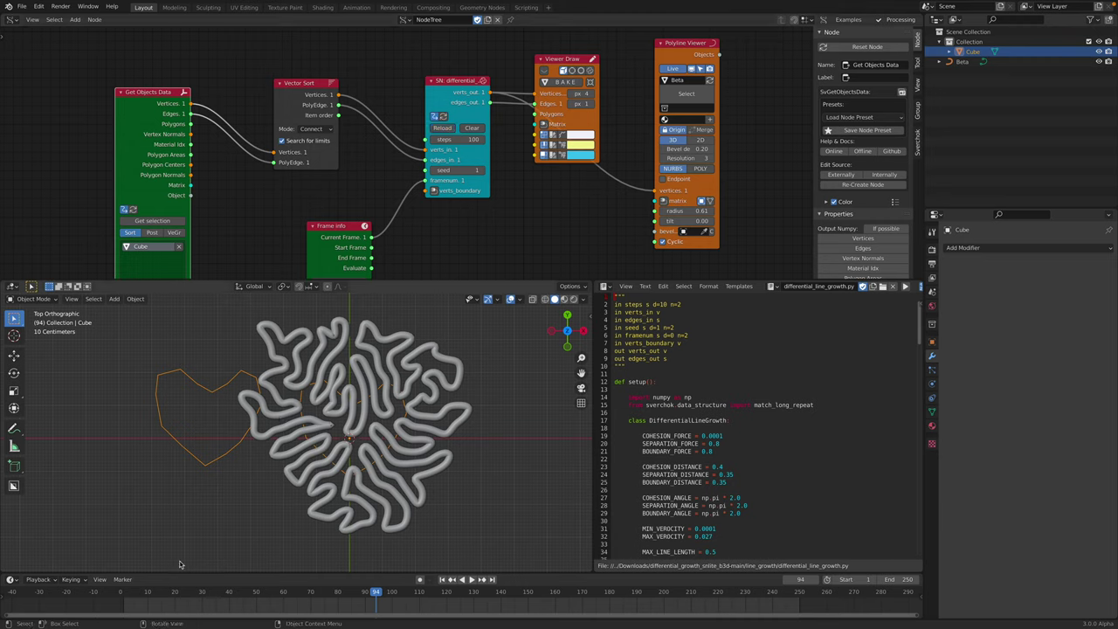
drag(126, 594, 390, 572)
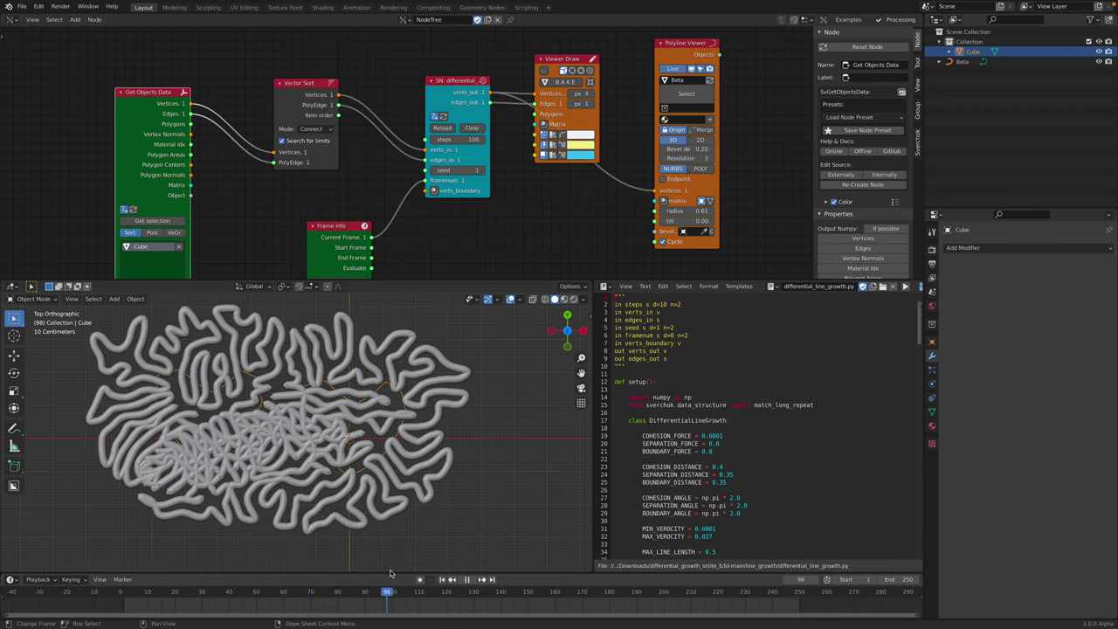
- Play the two-heart growth from the first frame, stop it, and scrub back to frame 8 to examine the early curve
key(Escape)
drag(199, 593, 126, 591)
key(space)
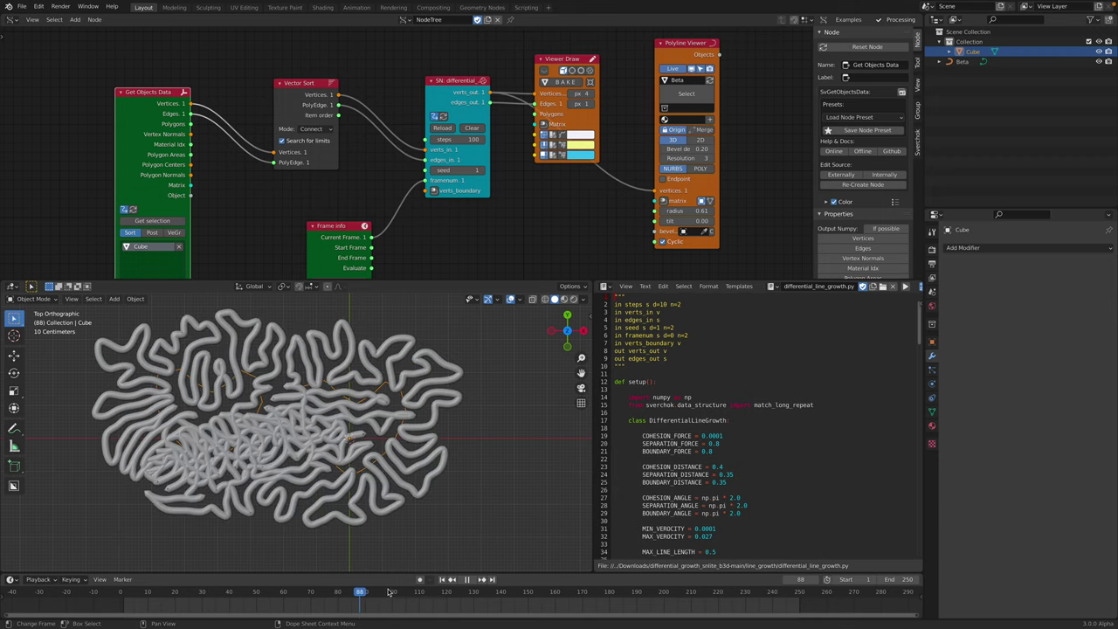
key(space)
drag(371, 589, 144, 581)
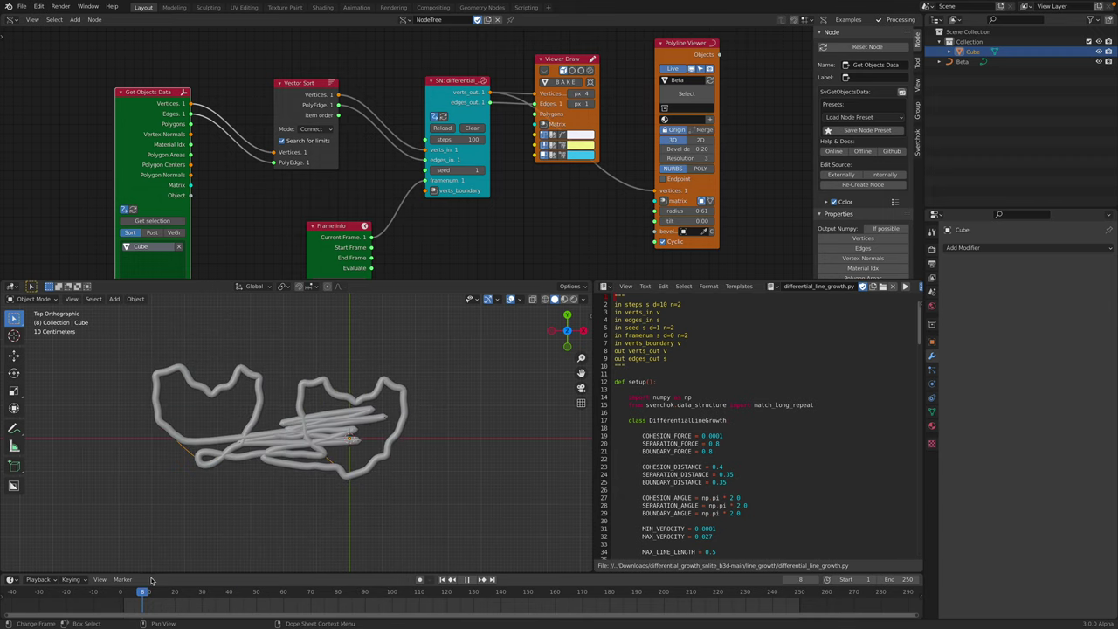
scroll(346, 435, down, 1)
- Switch to the browser and look through the Medium article on 2D differential growth, from its nature references to the bounds experiment
key(ctrl+Right)
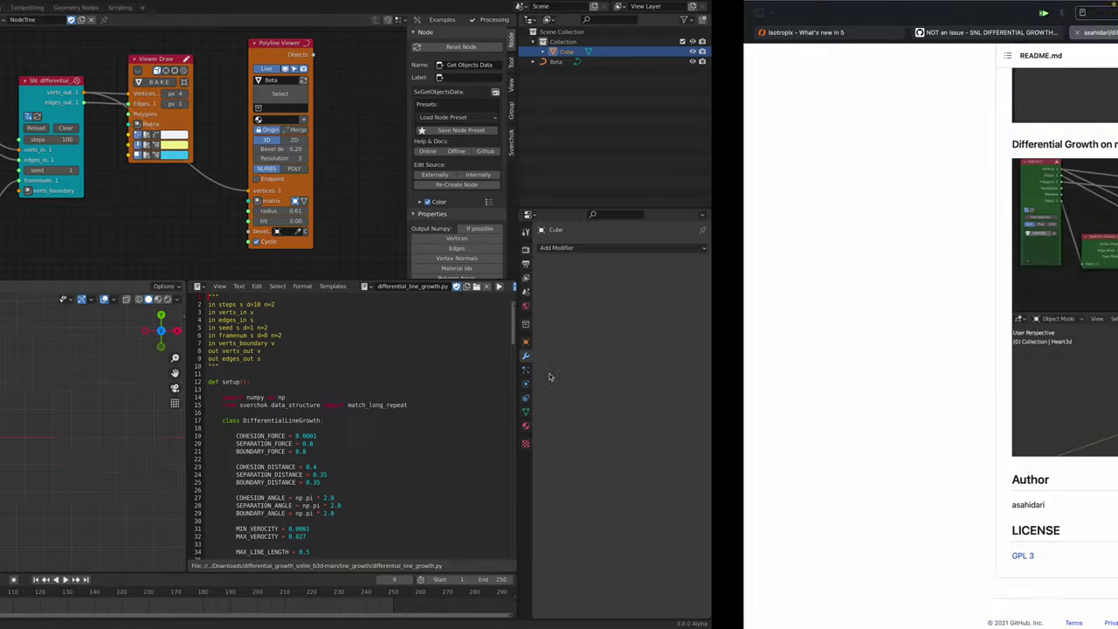
click(992, 32)
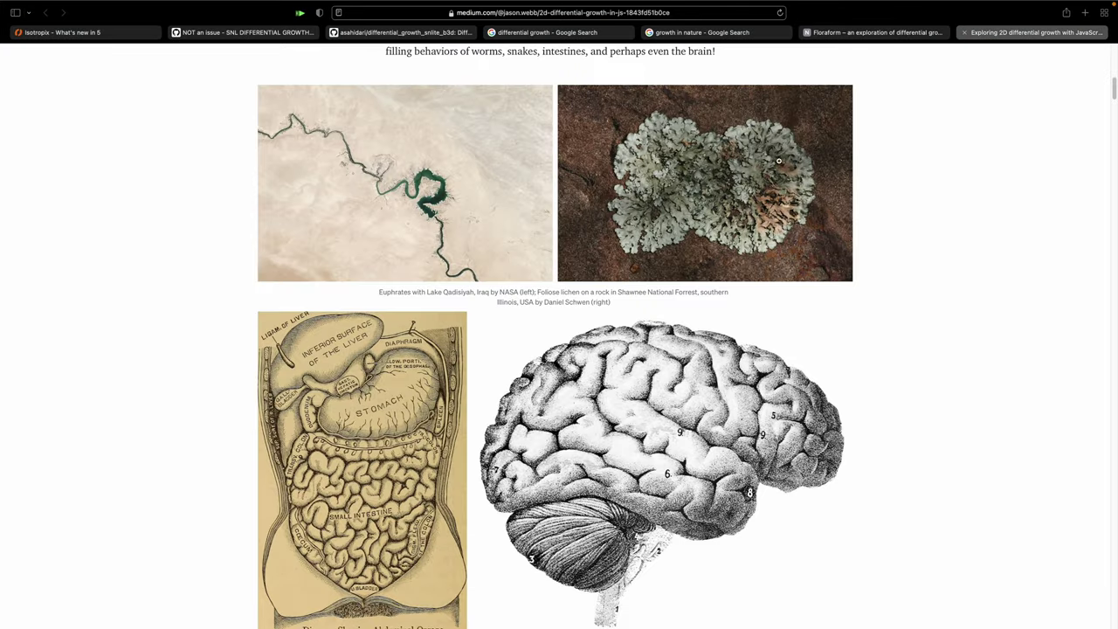
scroll(562, 319, down, 10)
scroll(411, 319, down, 20)
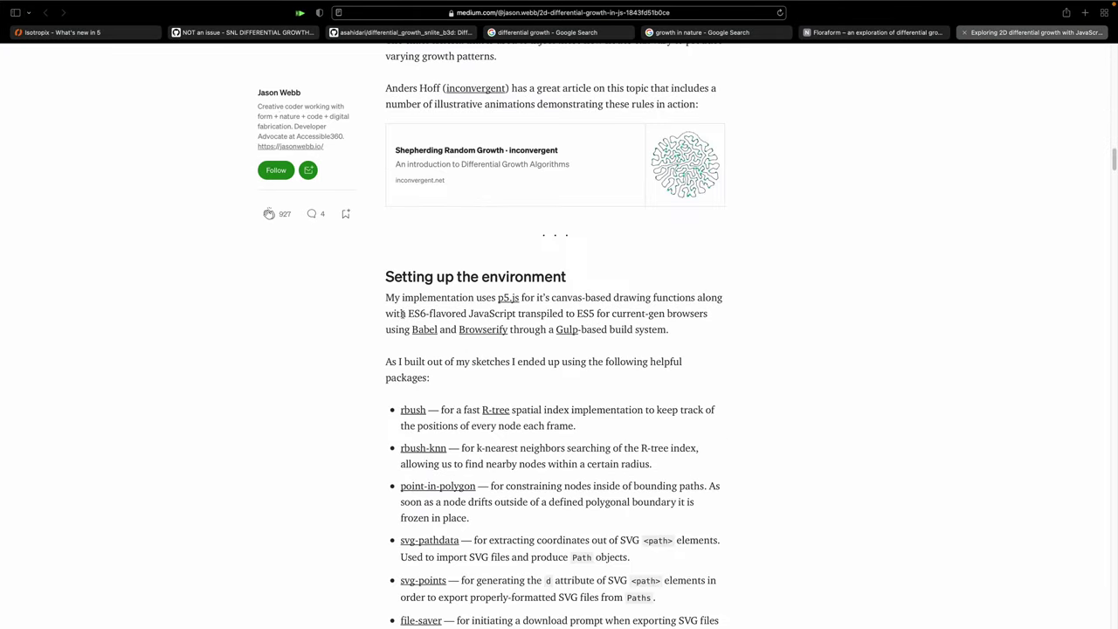
scroll(761, 359, down, 20)
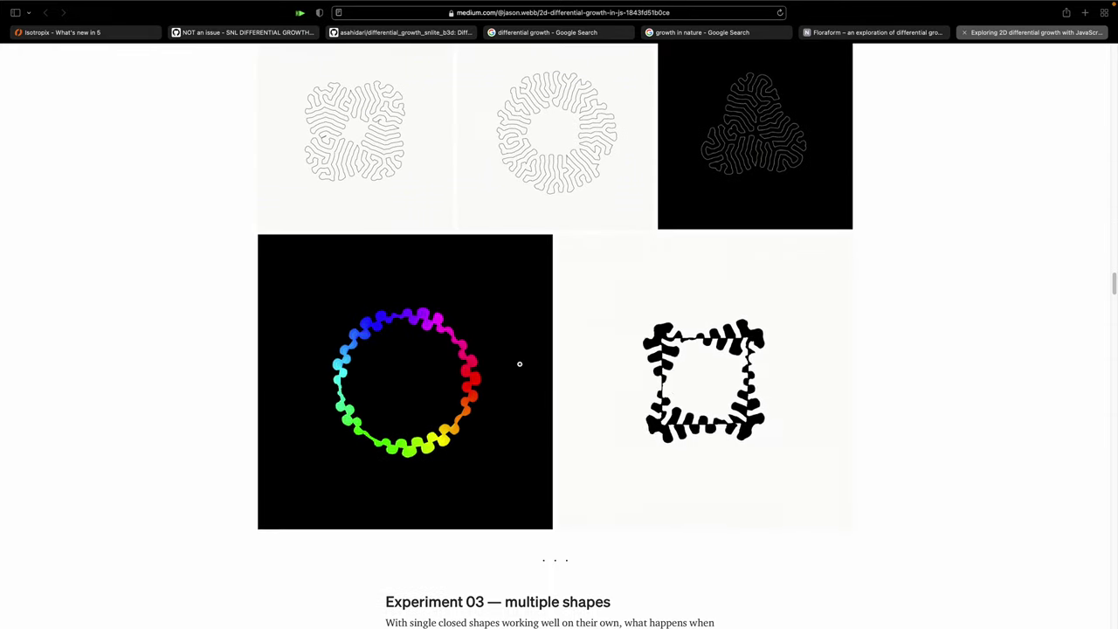
scroll(766, 393, down, 1)
scroll(777, 429, down, 1)
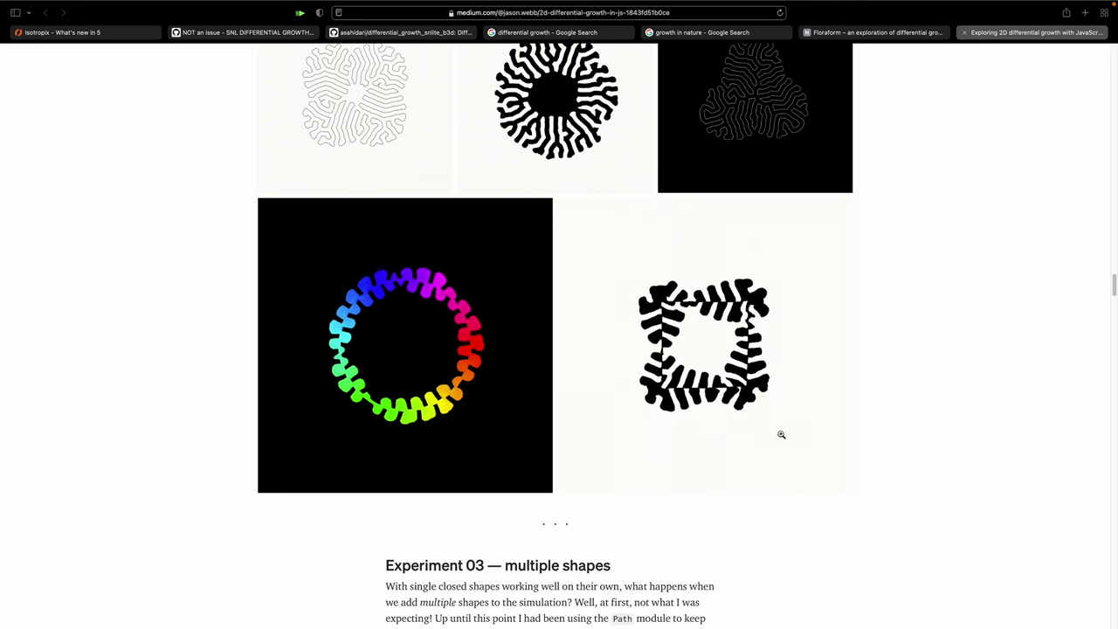
scroll(576, 137, up, 3)
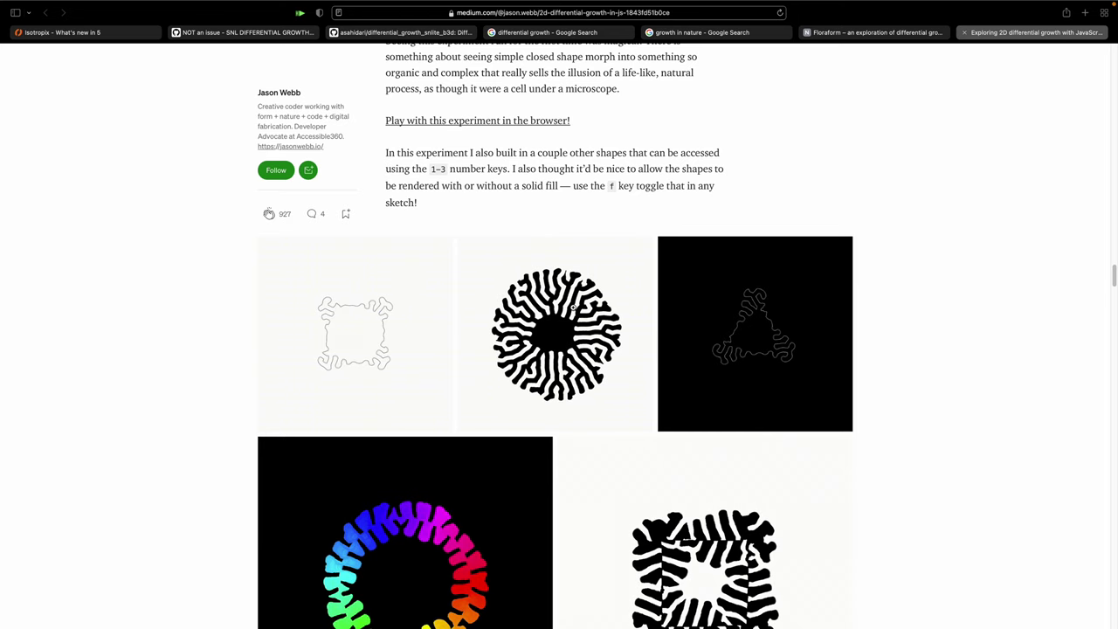
scroll(799, 358, down, 1)
scroll(1116, 347, down, 8)
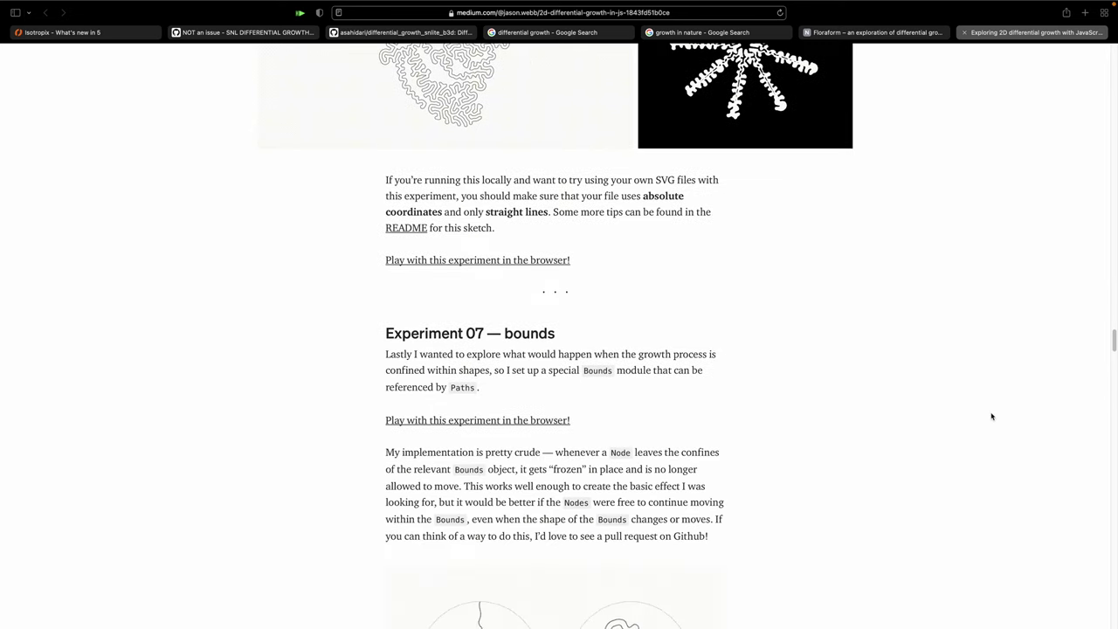
- Look through the rest of the Medium article, from the bounds experiment past the line studies, shape studies and playground to its end
scroll(992, 419, down, 12)
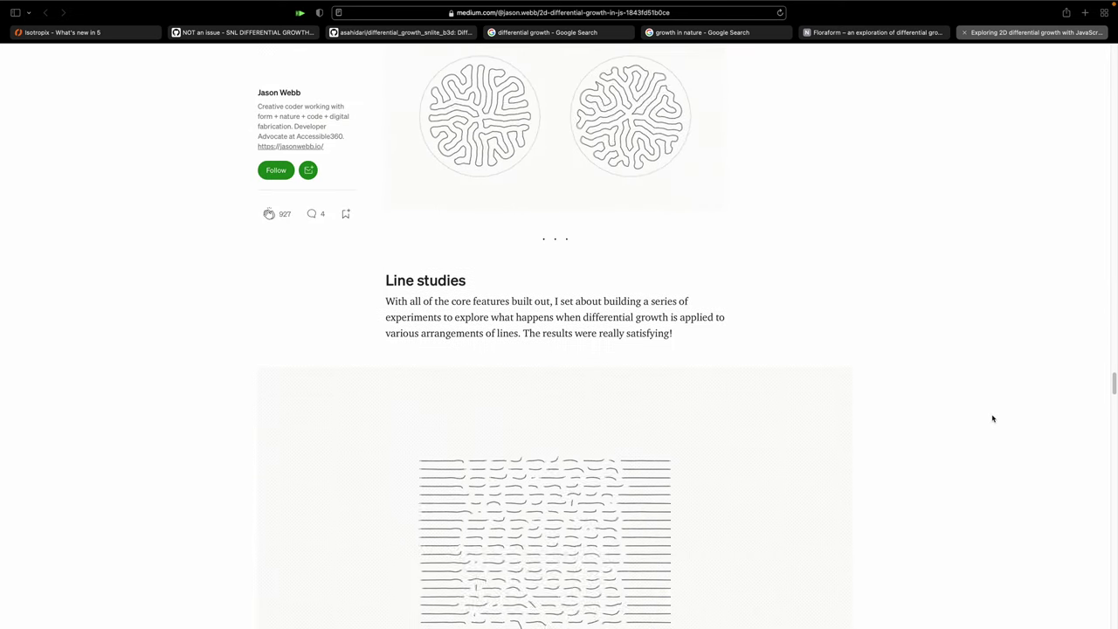
scroll(990, 416, down, 5)
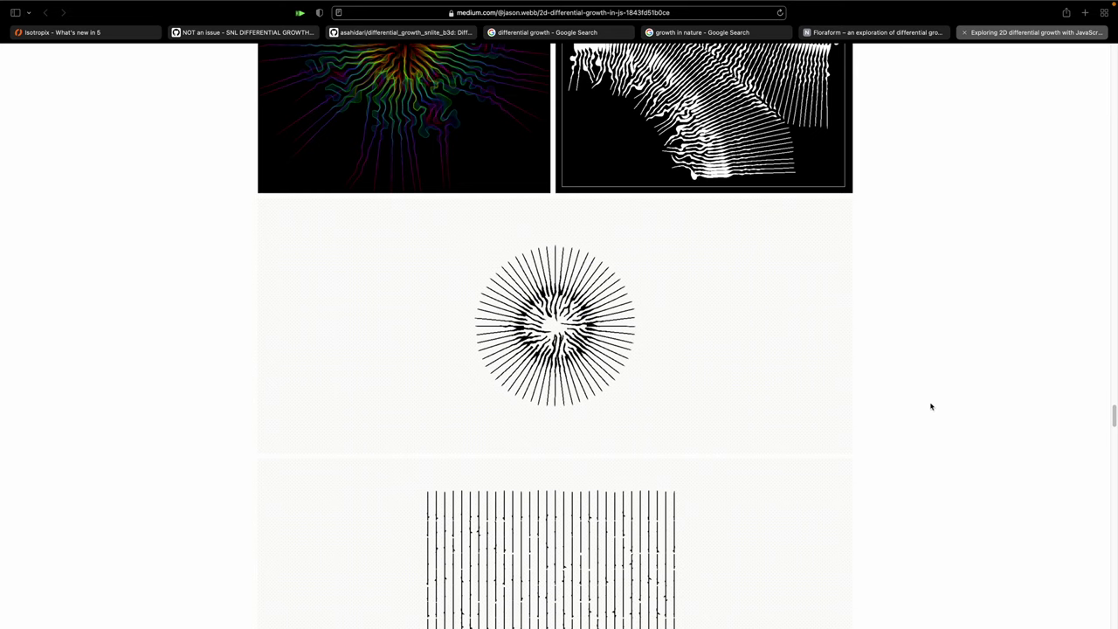
scroll(500, 351, down, 19)
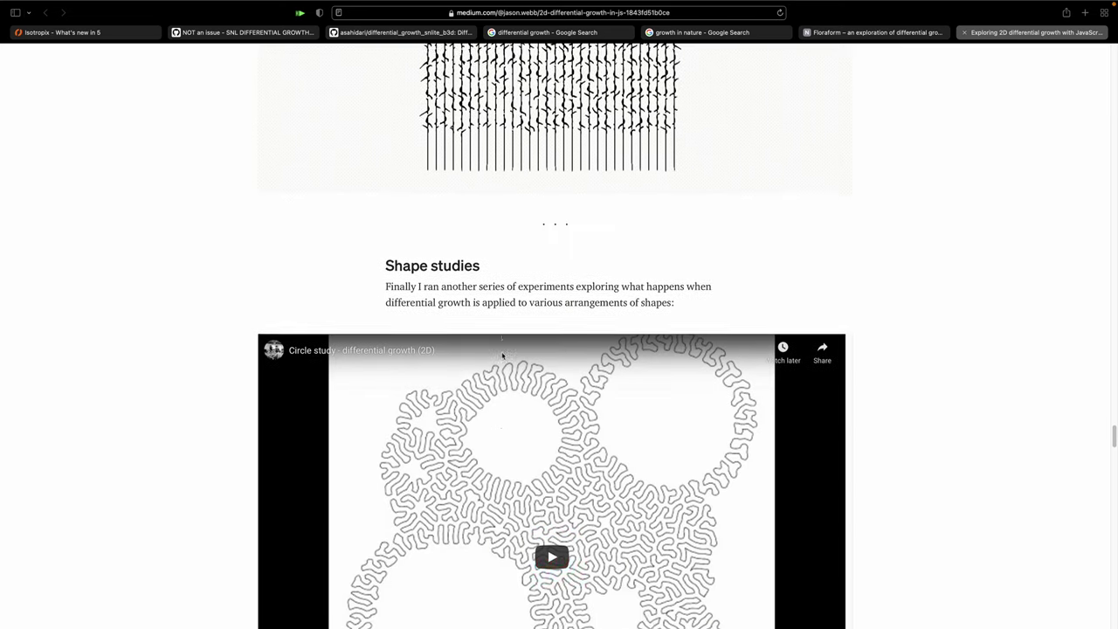
scroll(504, 357, down, 18)
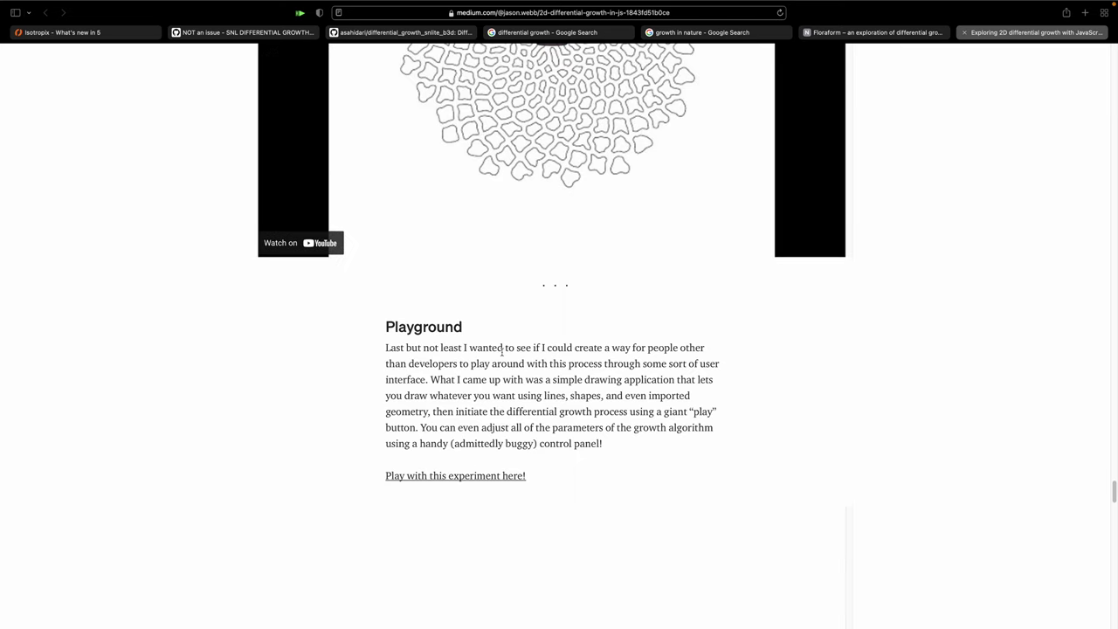
scroll(479, 363, down, 20)
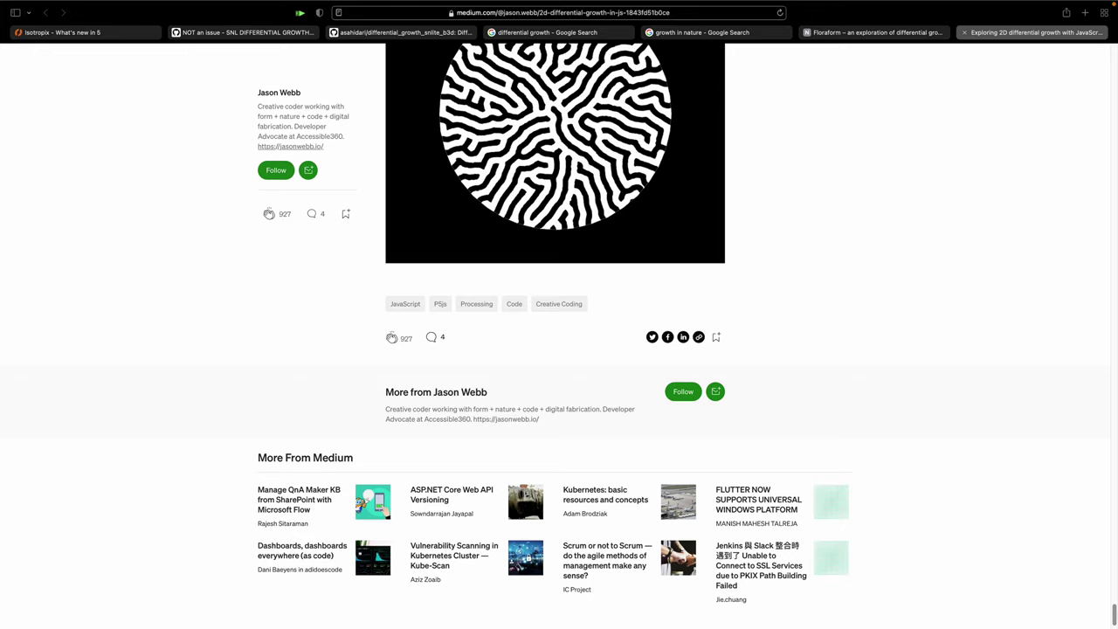
scroll(1007, 477, up, 20)
scroll(1058, 413, up, 15)
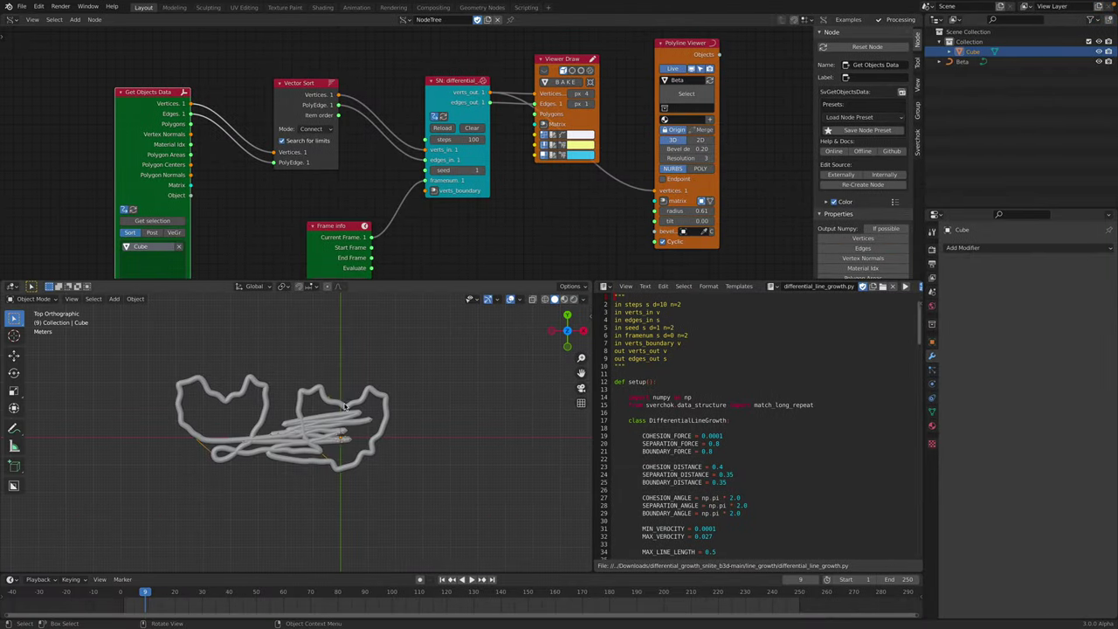
- Return to Blender, play the two-heart growth, stop it, and scrub to frame 57
key(space)
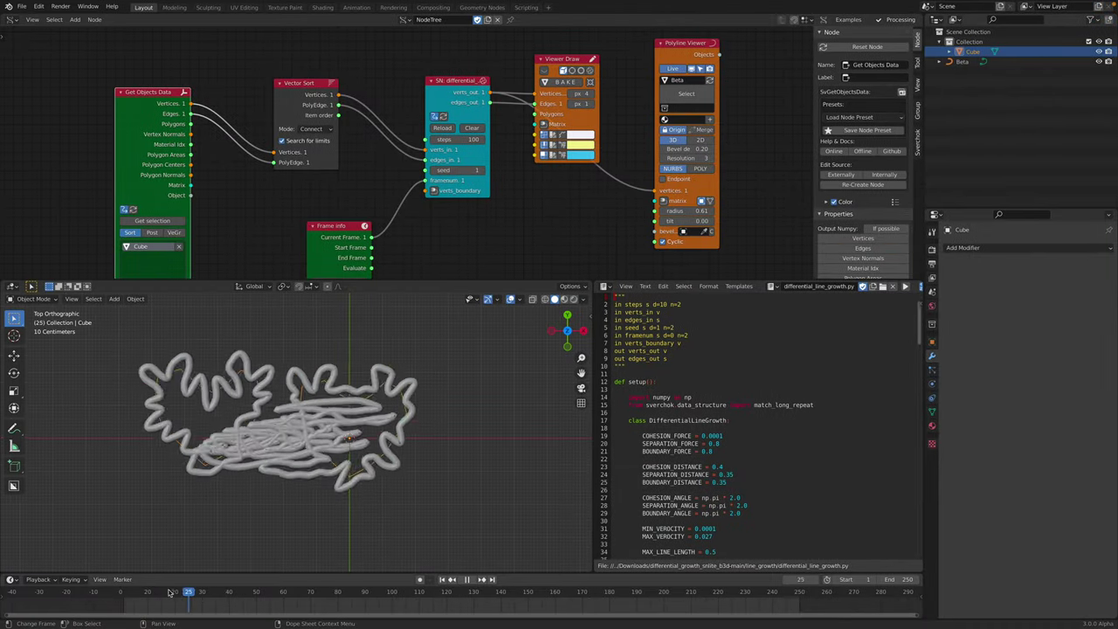
key(space)
drag(353, 591, 276, 573)
shift+middle_drag(298, 428, 309, 437)
- Reposition the Get Objects Data and Vector Sort nodes higher in the node tree, bringing them closer together
drag(191, 117, 223, 78)
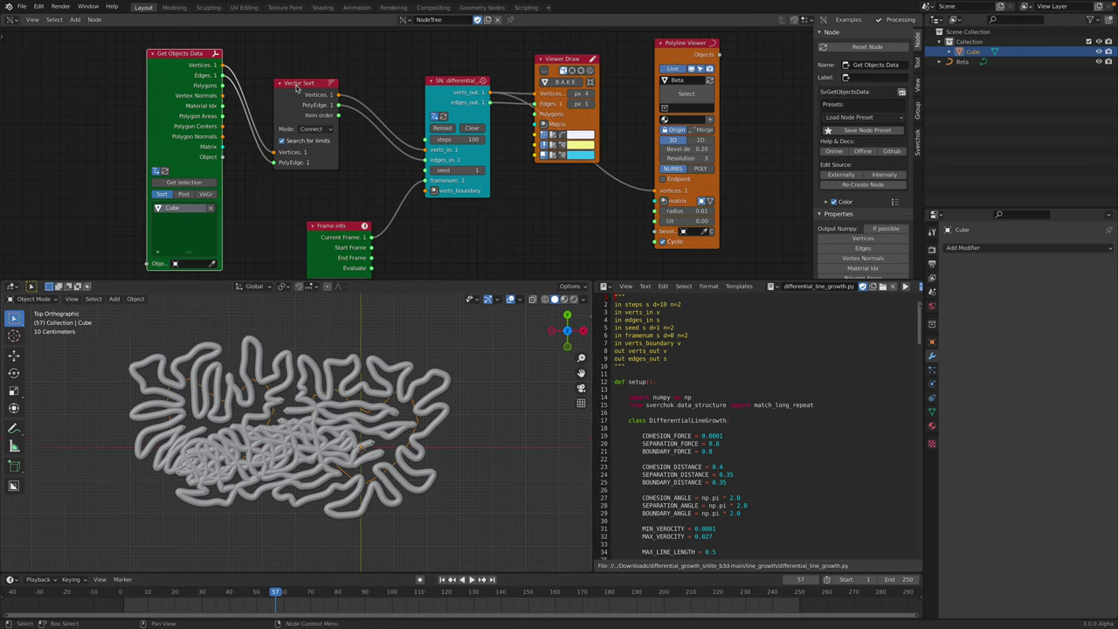
drag(297, 90, 301, 66)
scroll(381, 353, down, 2)
shift+middle_drag(381, 352, 391, 394)
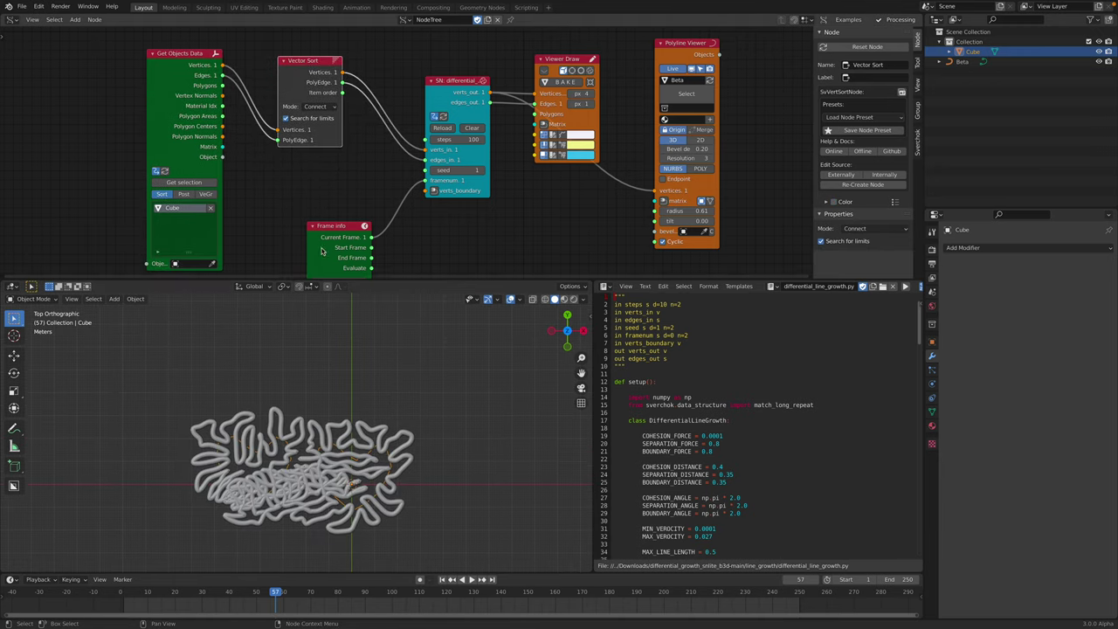
- Handwrite the word "Blend" as an annotation above the grown curve in the top view
scroll(287, 449, up, 2)
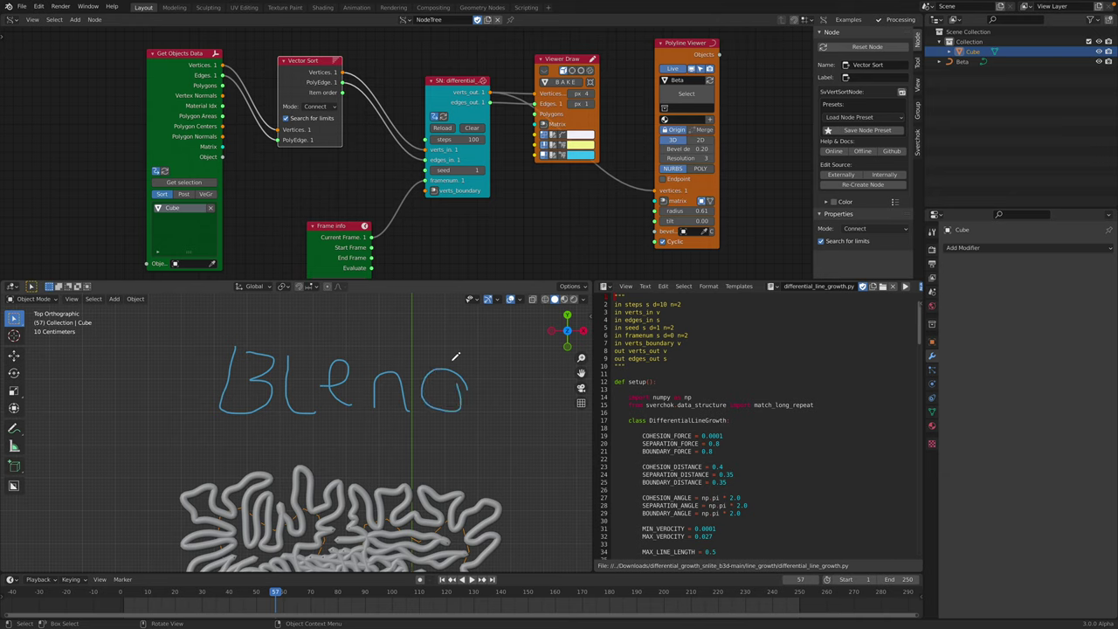
click(46, 303)
click(44, 311)
shift+middle_drag(338, 365, 335, 381)
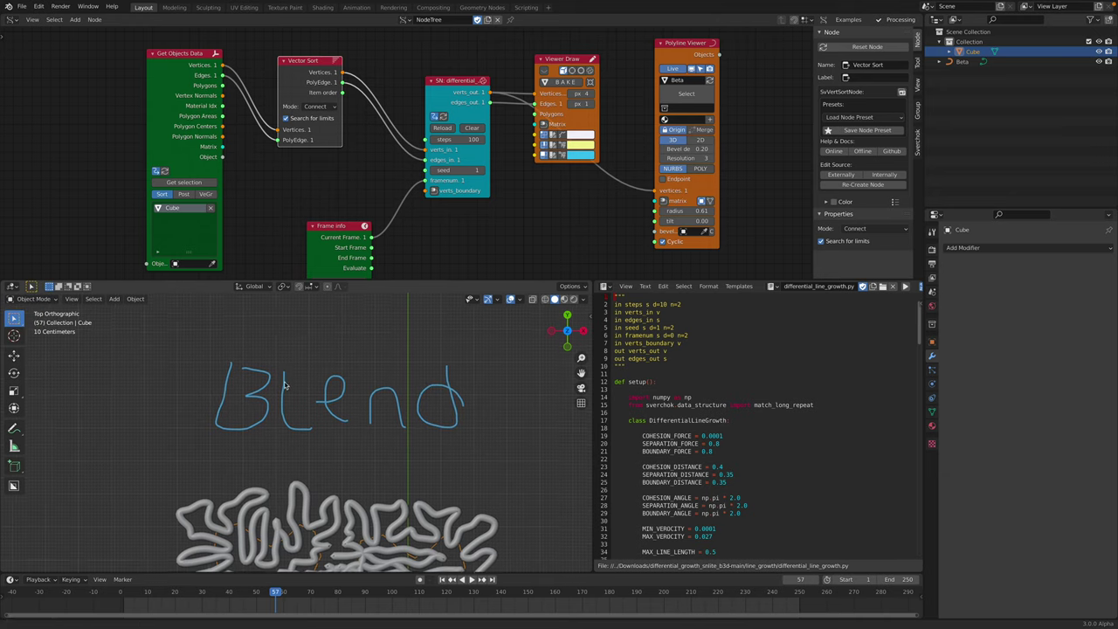
click(335, 381)
- Widen the 3D viewport, show the Annotations settings in its sidebar, and delete the note layer containing the handwritten word
drag(597, 339, 646, 339)
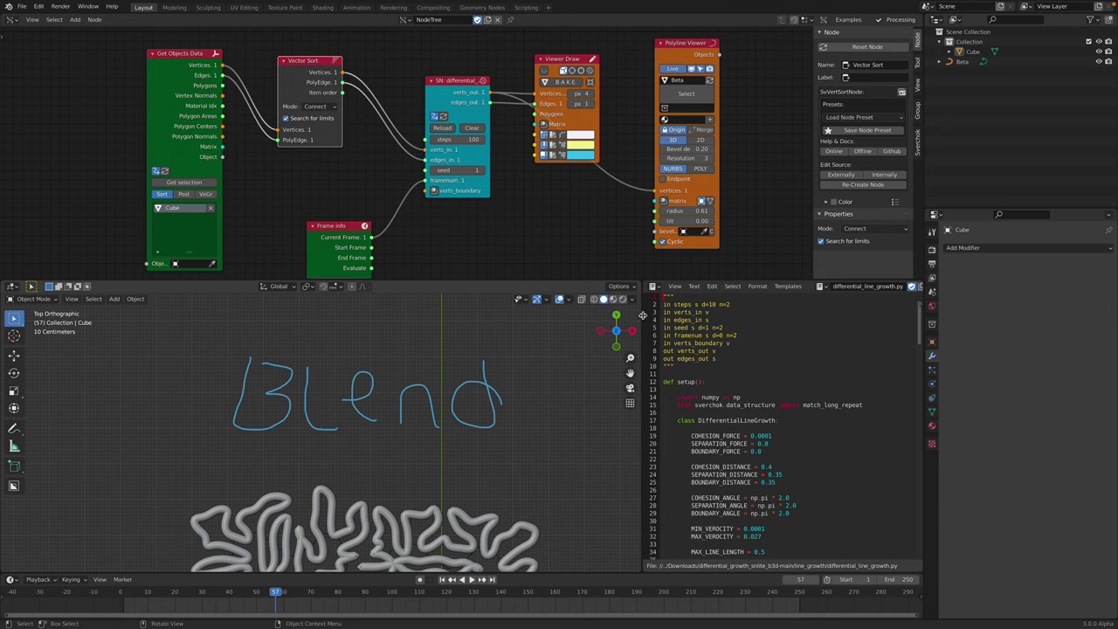
click(642, 315)
shift+middle_drag(426, 365, 419, 370)
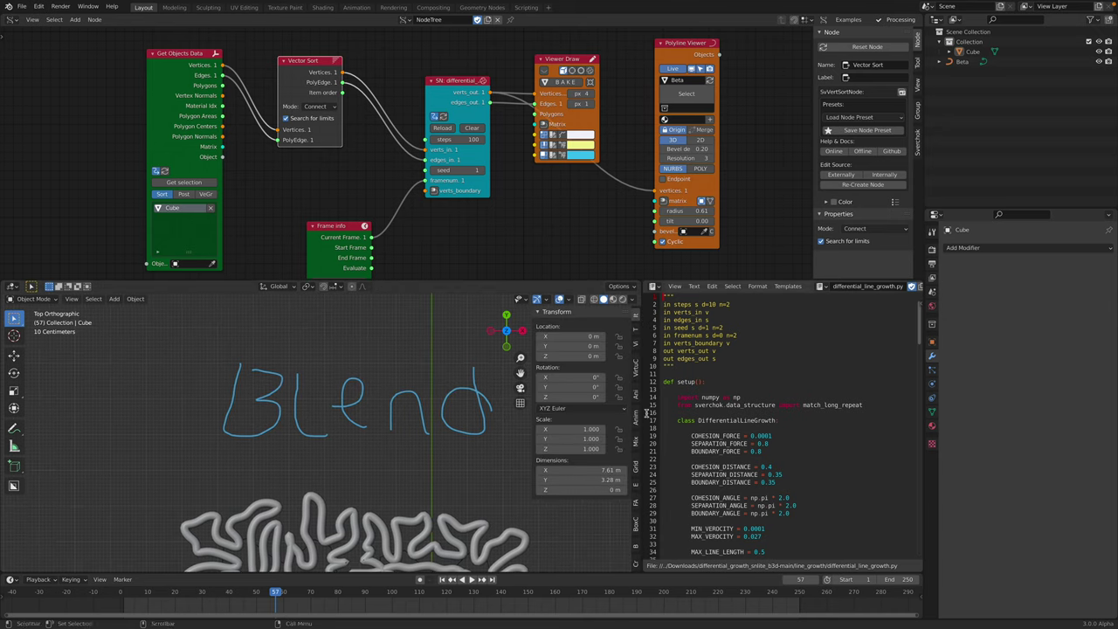
click(635, 344)
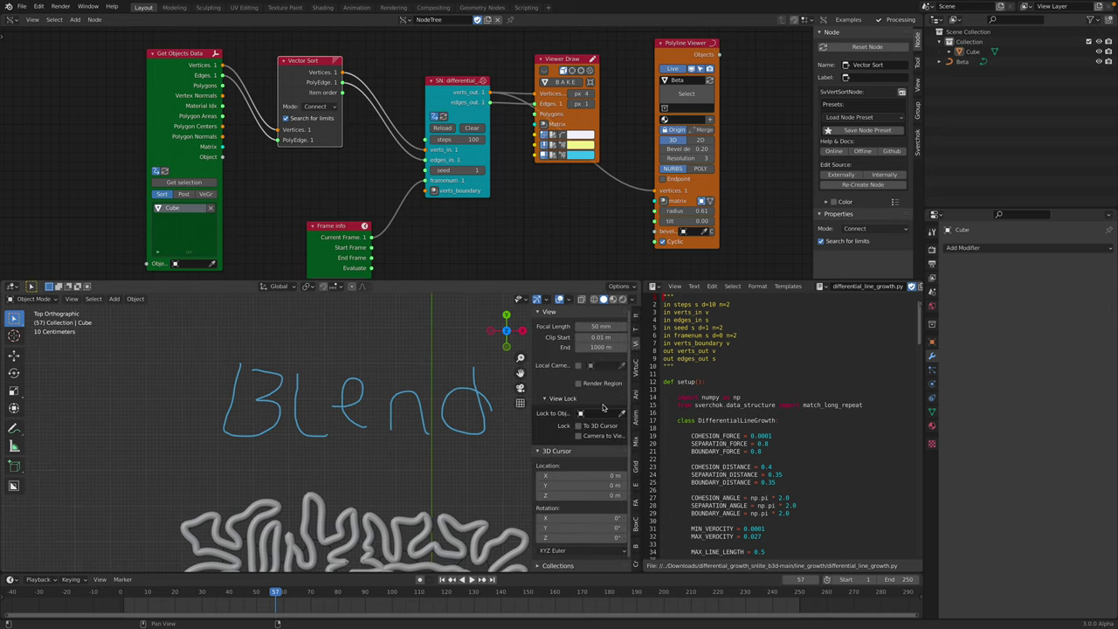
scroll(592, 466, down, 2)
click(576, 567)
scroll(578, 560, down, 4)
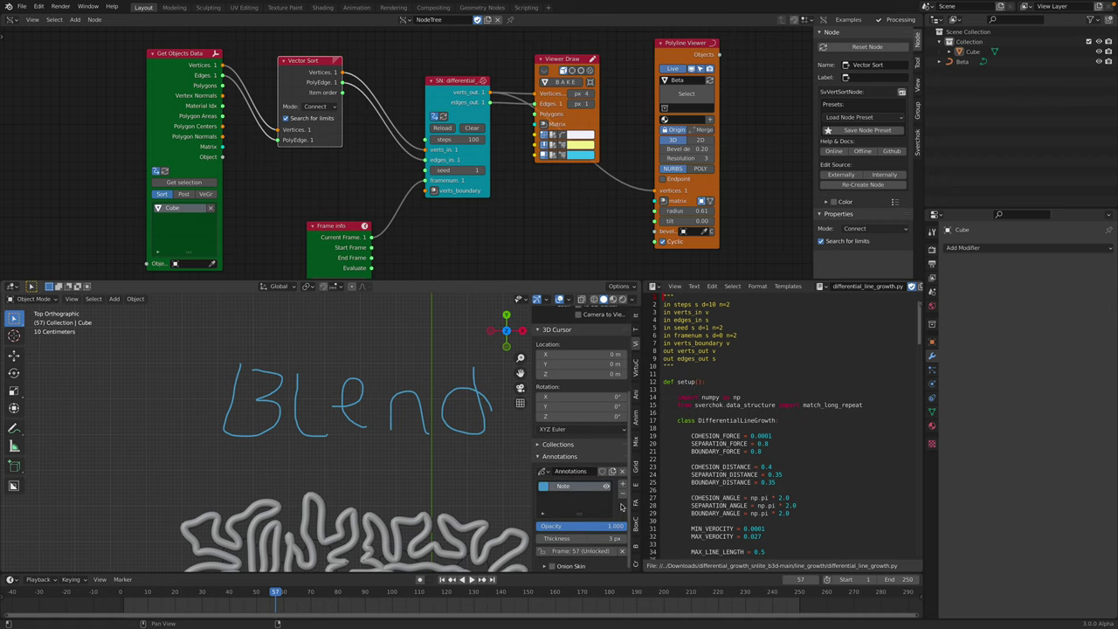
click(622, 495)
- Add a blank Grease Pencil object, handwrite "blend" with the brush at 80 px radius and 1.000 strength, and return to Object Mode
key(shift+a)
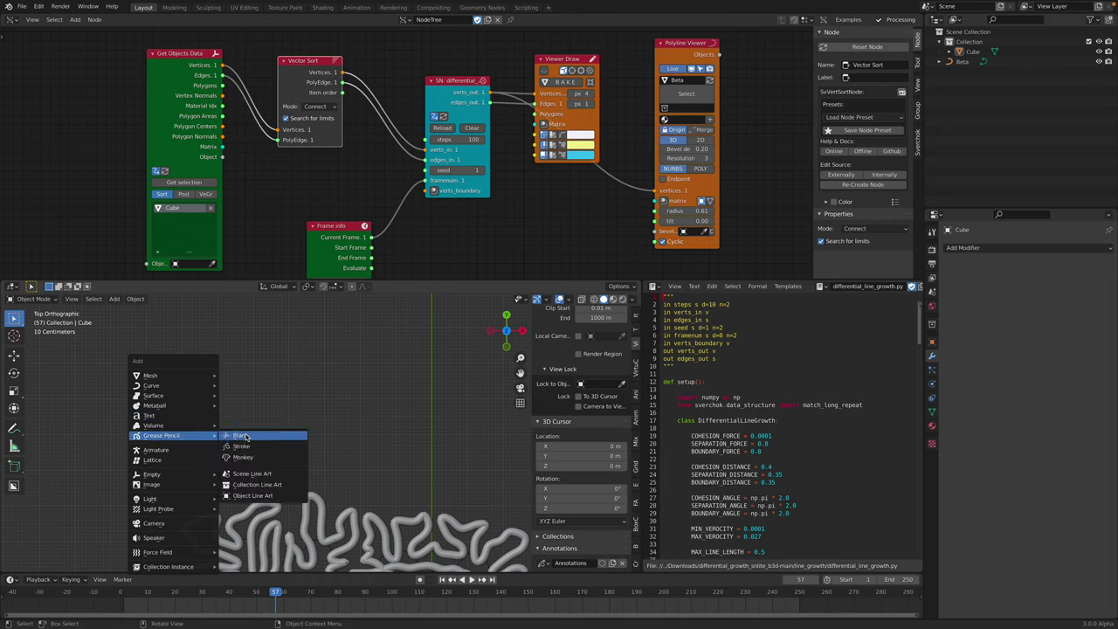
click(248, 439)
click(34, 299)
click(34, 341)
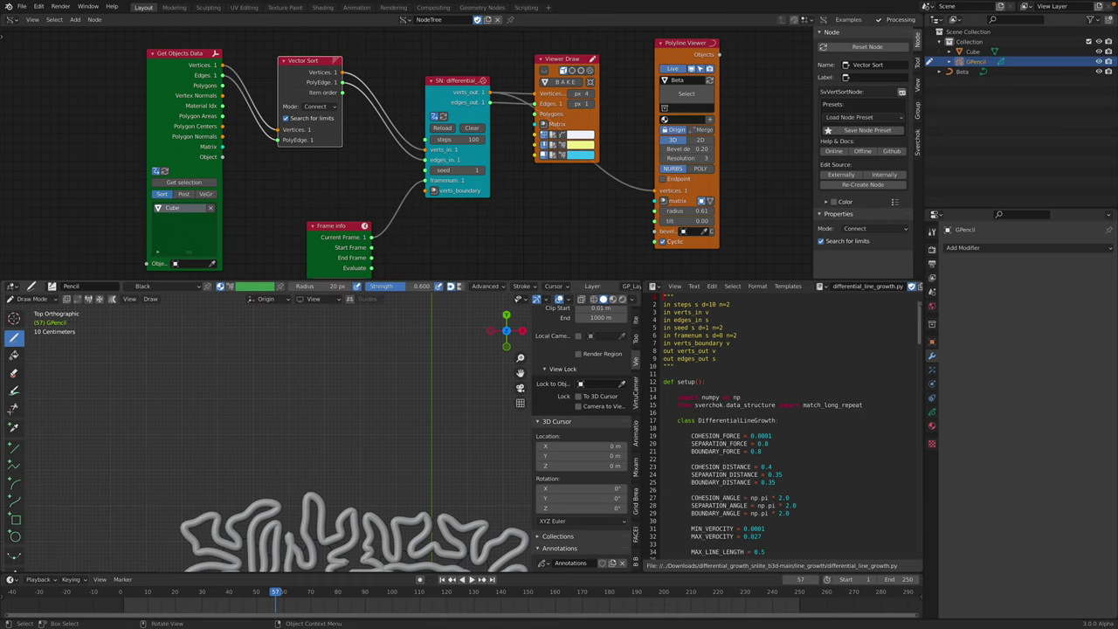
right_click(167, 405)
drag(164, 399, 227, 411)
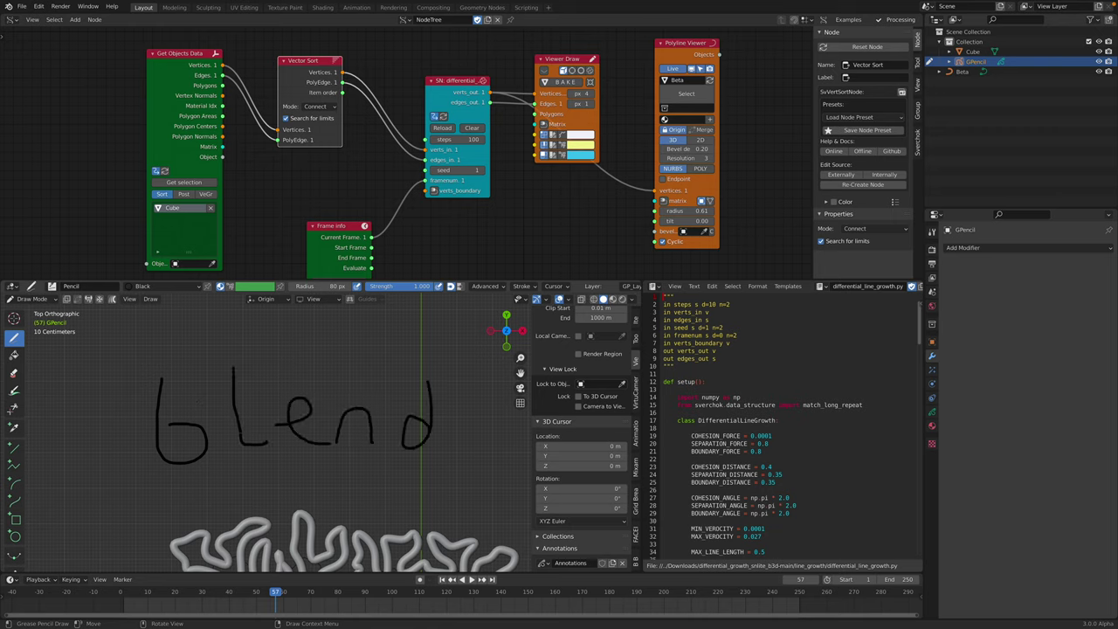
click(31, 299)
click(40, 308)
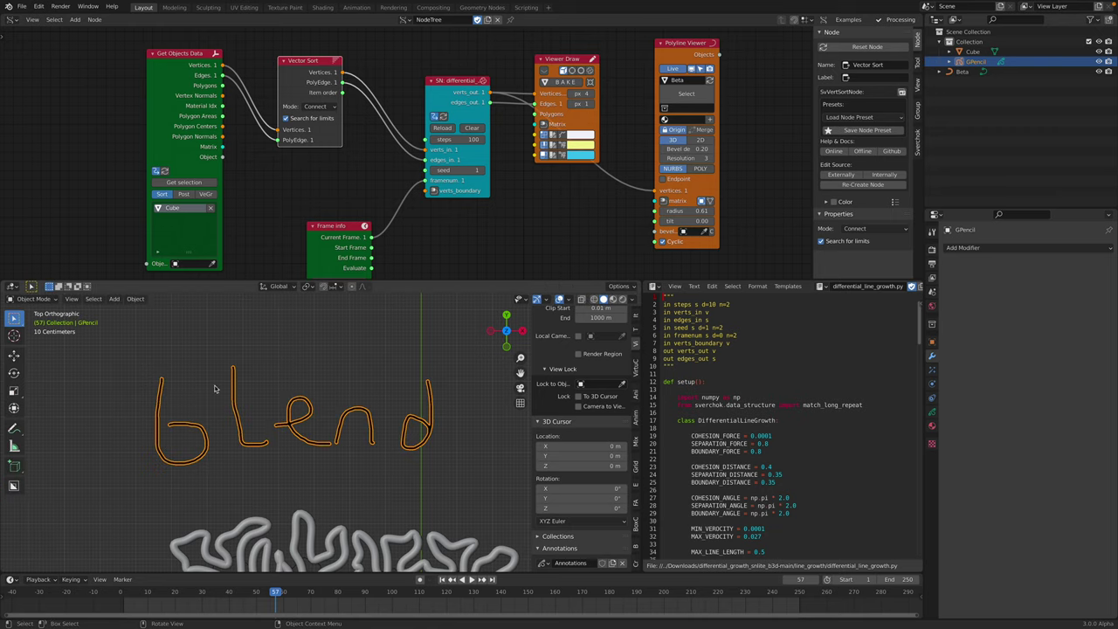
- Convert the handwritten Grease Pencil strokes to a Bezier curve
right_click(289, 403)
mouse_move(287, 402)
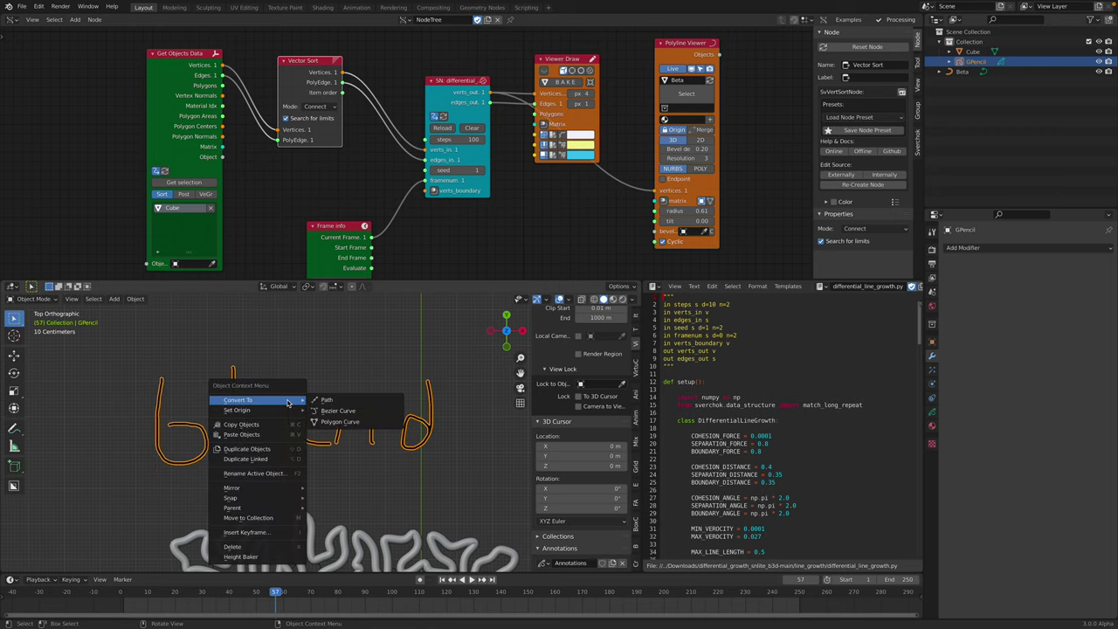
click(341, 411)
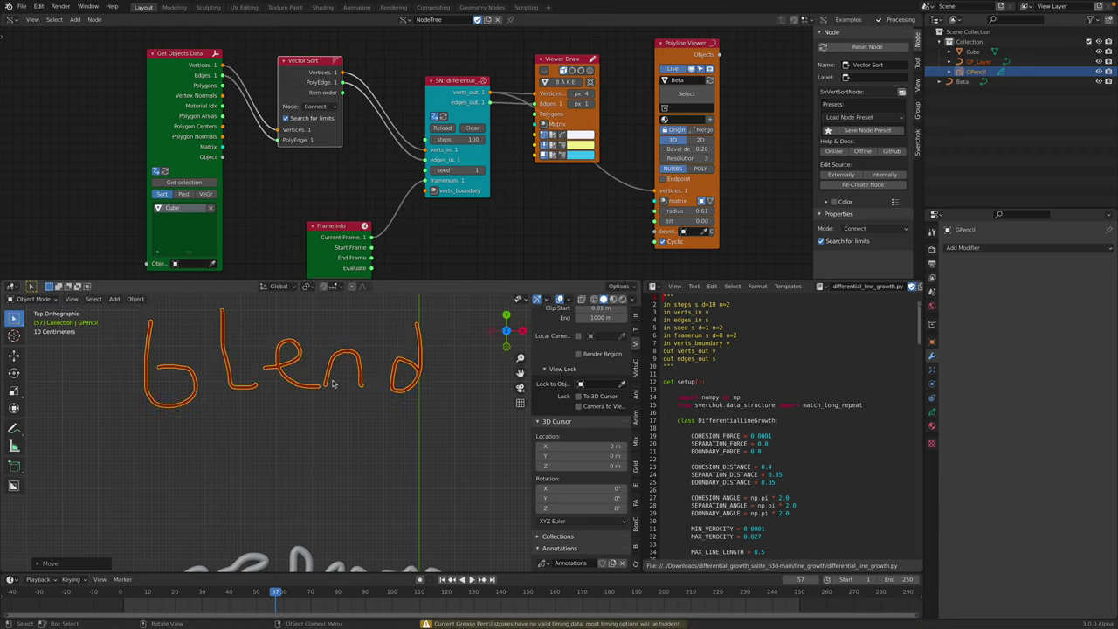
key(Tab)
key(Tab)
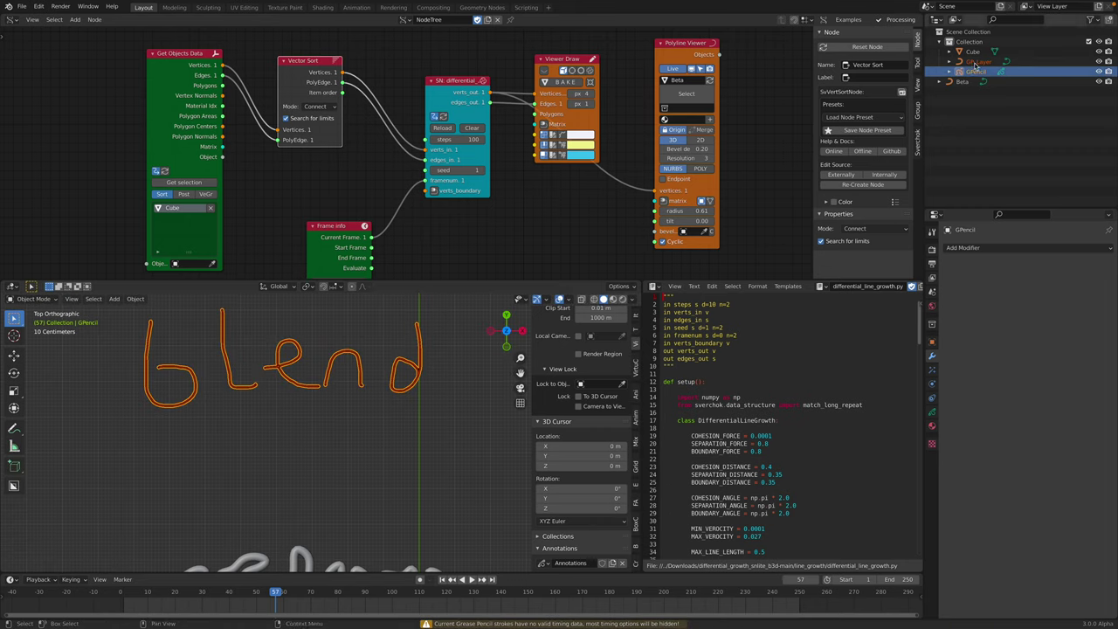
- Move the converted GP_Layer curve just below the original Grease Pencil writing
click(979, 62)
key(g)
click(374, 471)
shift+middle_drag(331, 440, 349, 411)
- Decimate the GP_Layer curve's control points in Edit Mode with a ratio of about 0.1
key(Tab)
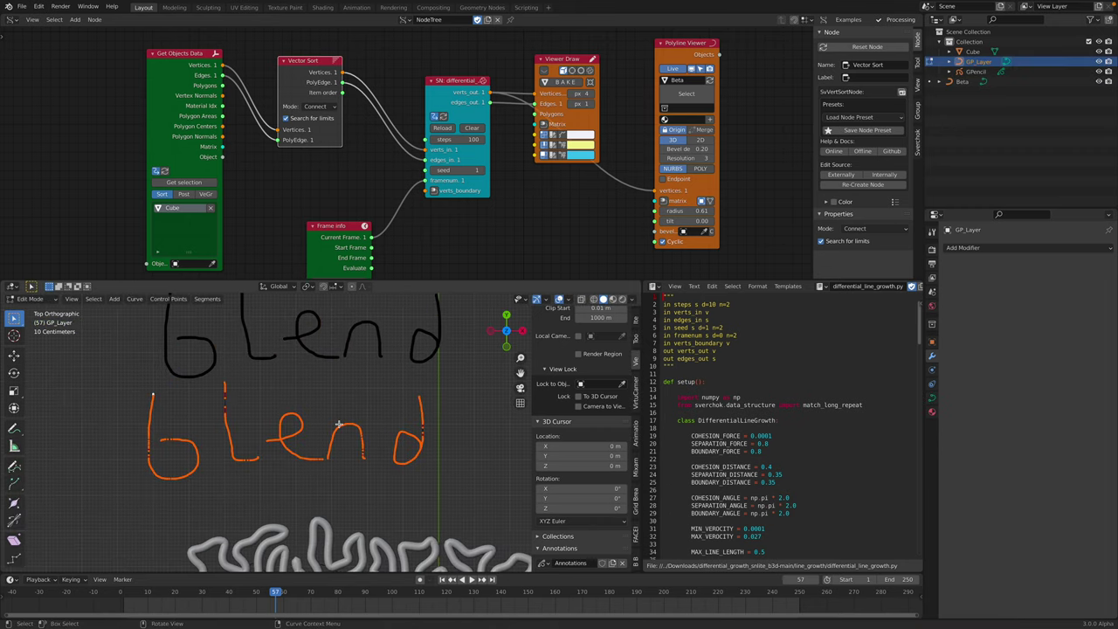
scroll(307, 447, up, 2)
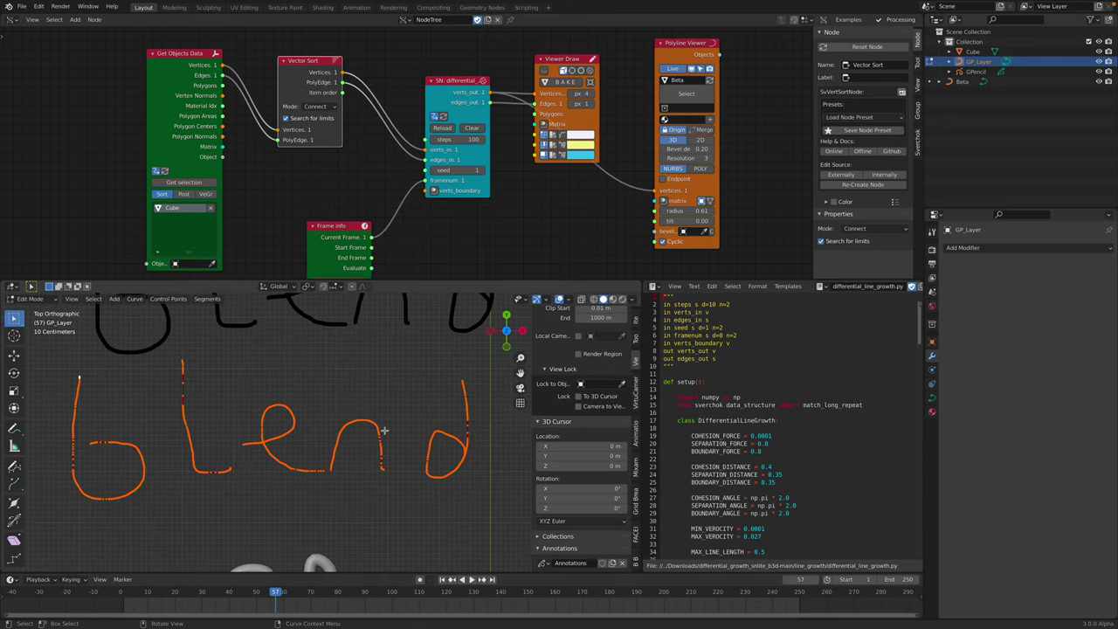
key(Tab)
scroll(316, 430, down, 1)
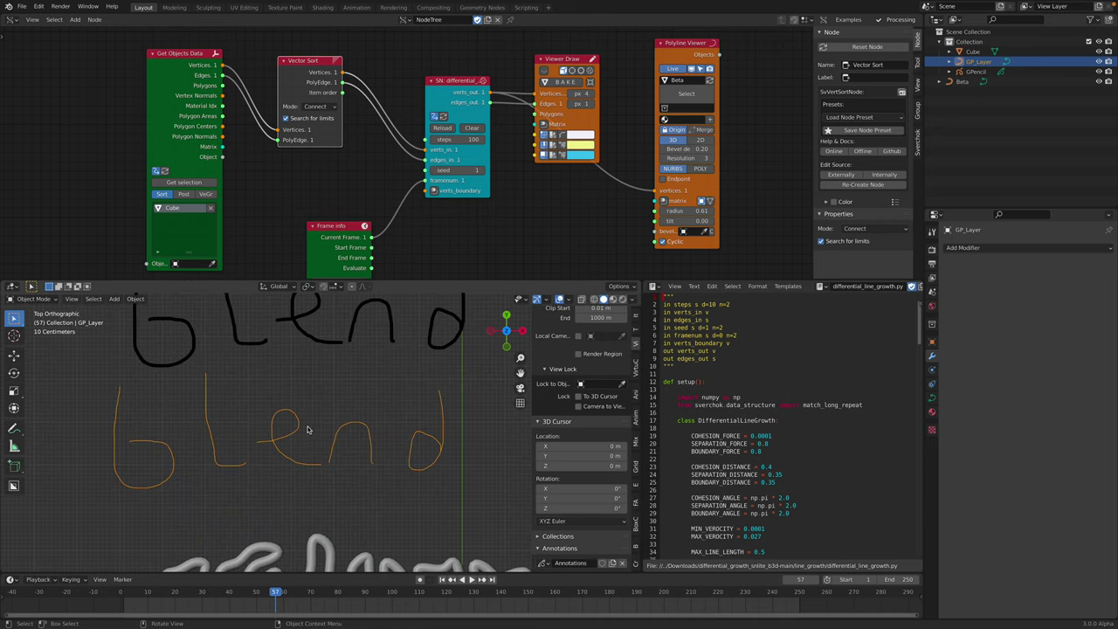
key(Tab)
key(Tab)
key(Tab)
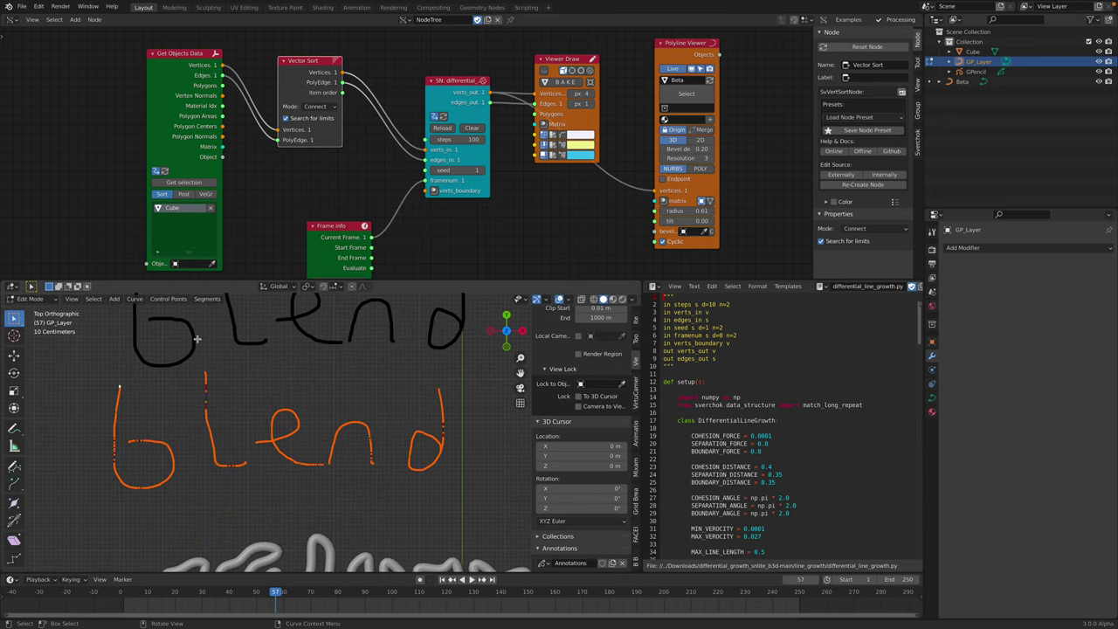
click(135, 299)
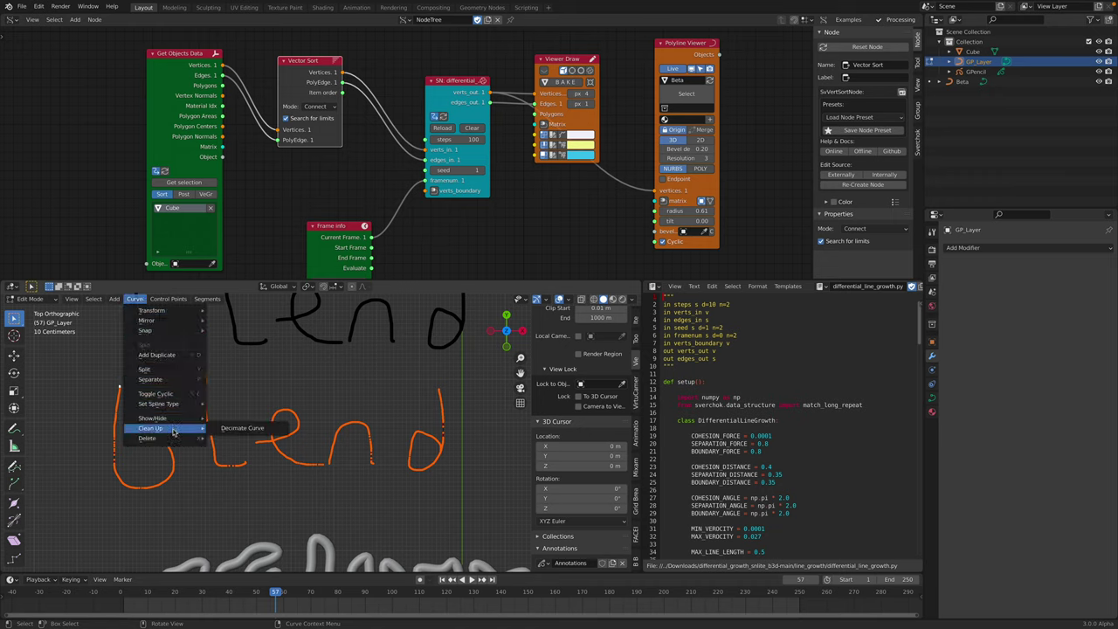
click(231, 428)
click(46, 564)
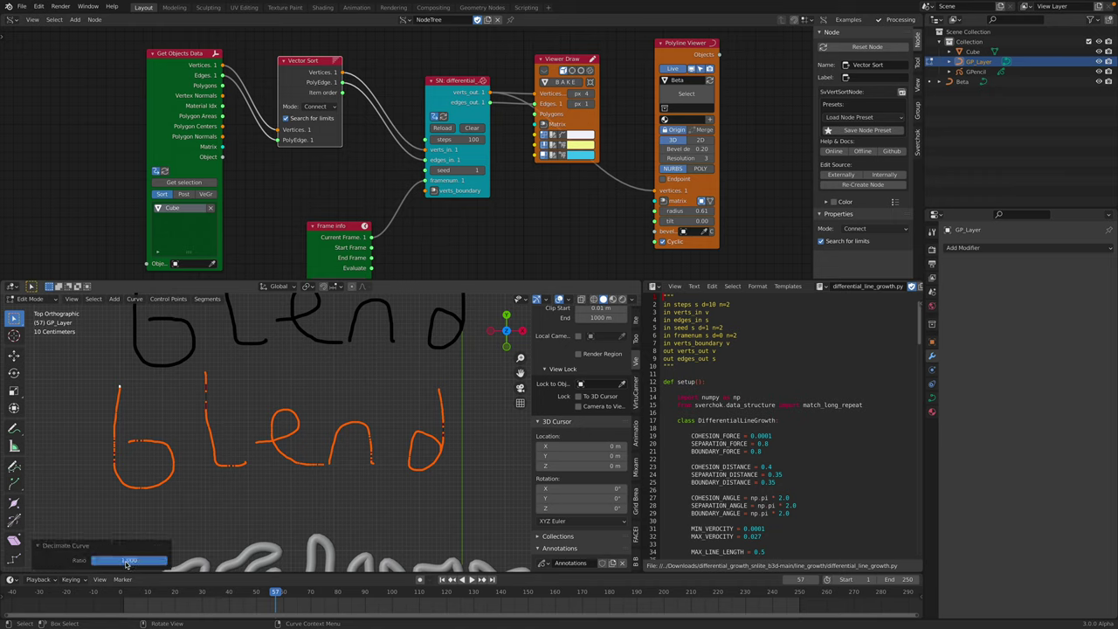
drag(136, 560, 94, 560)
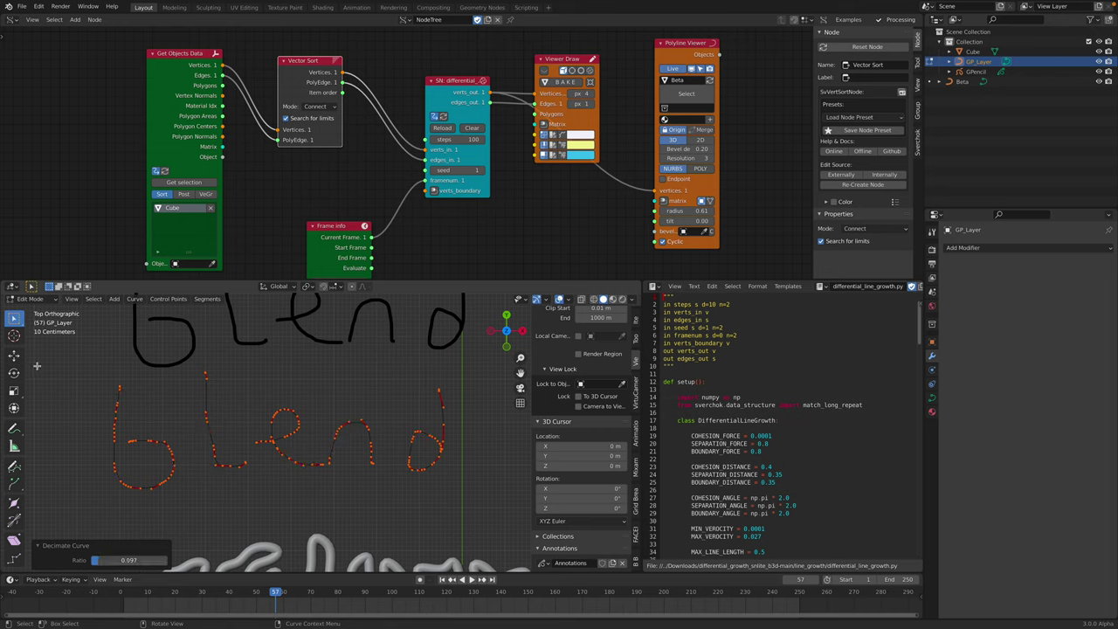
key(Tab)
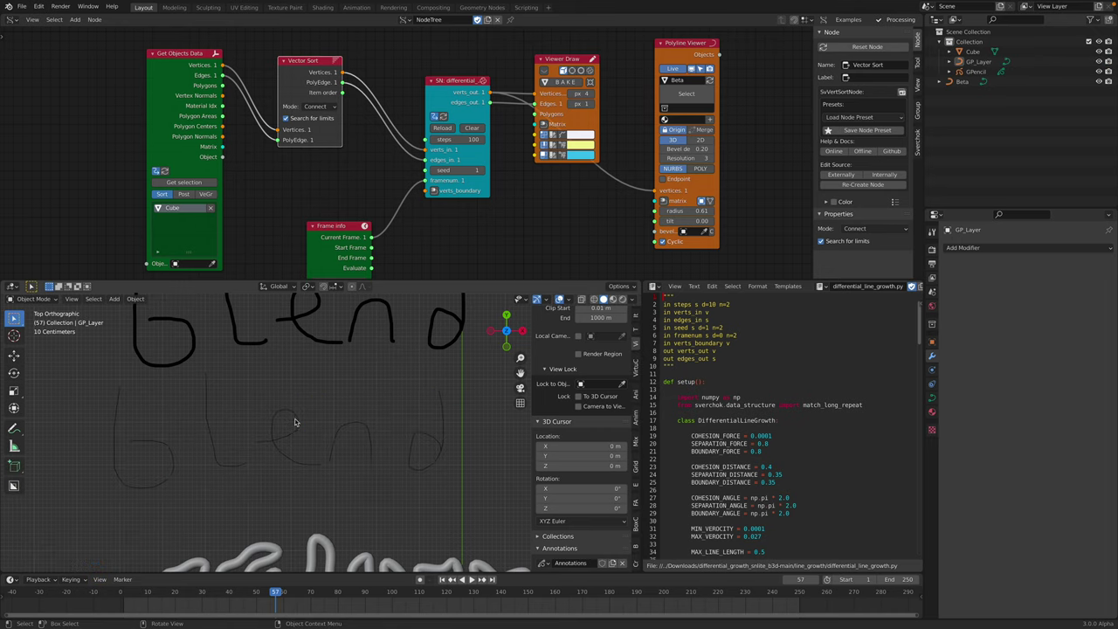
- Check the decimated curve against its control points in Edit Mode, and save the file
click(295, 423)
key(Tab)
key(Tab)
key(Tab)
key(Tab)
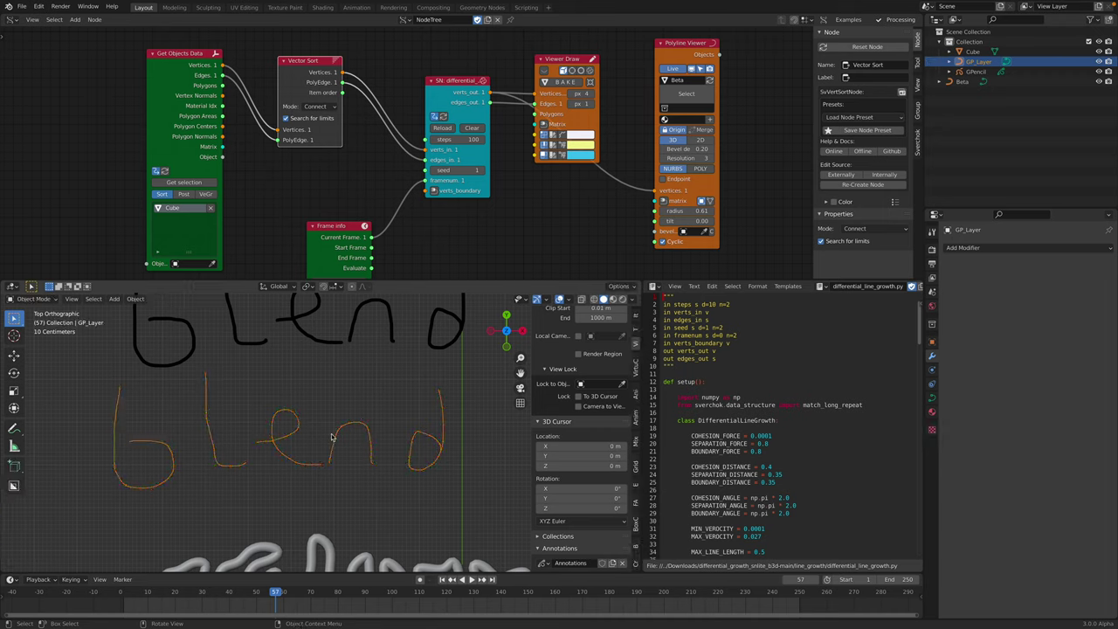
key(ctrl+s)
scroll(207, 86, down, 1)
click(237, 75)
middle_drag(207, 85, 284, 104)
scroll(185, 107, down, 1)
middle_drag(60, 126, 164, 124)
key(shift+a)
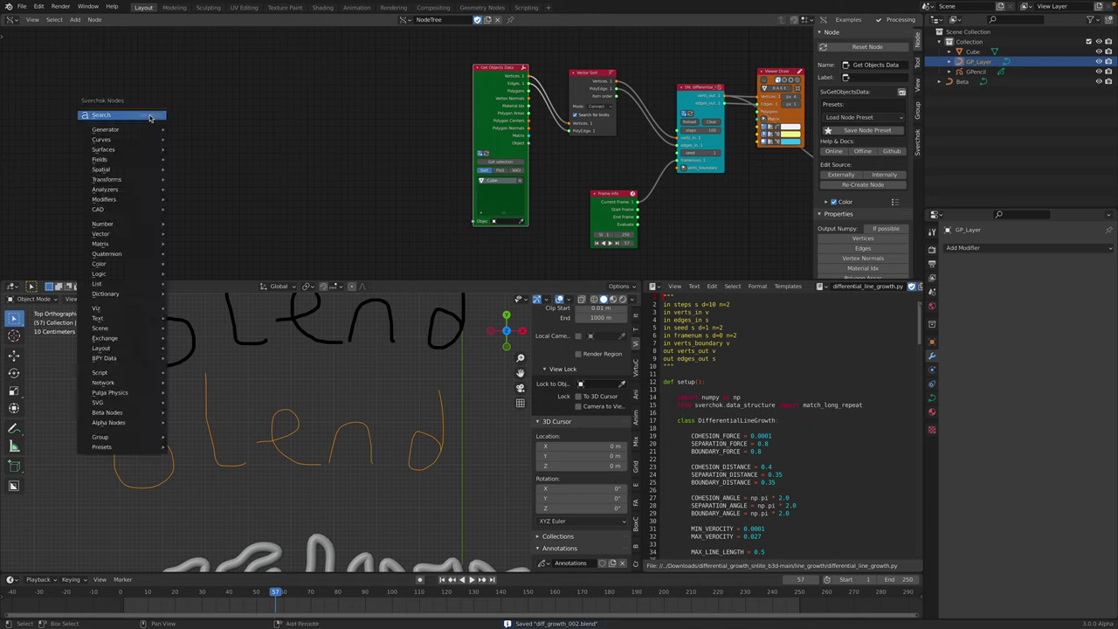
click(150, 117)
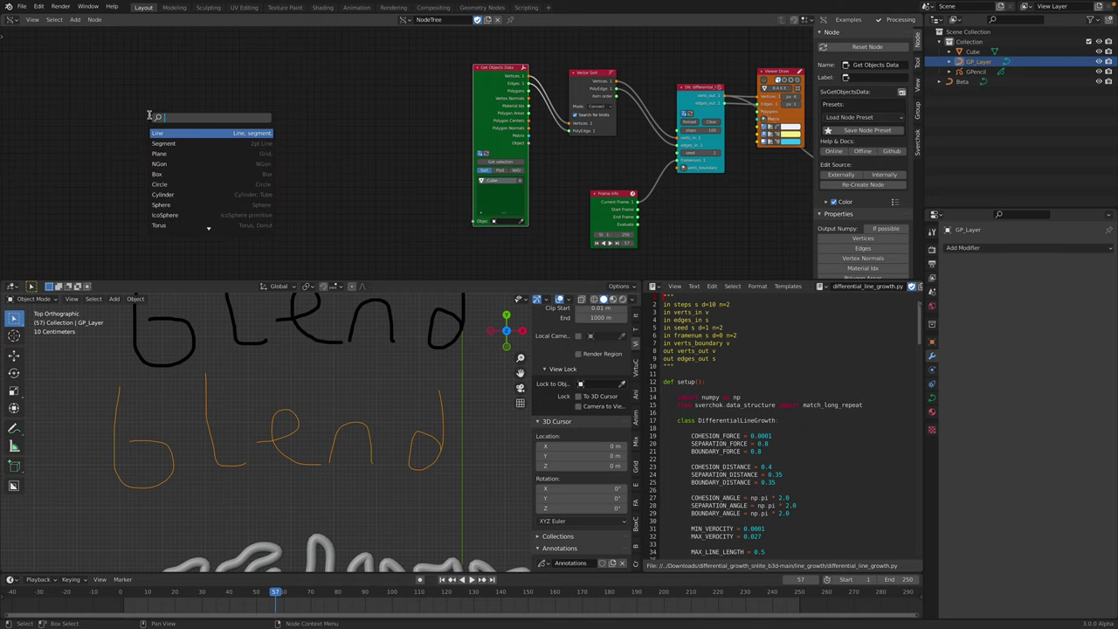
click(441, 80)
- Move the Get Objects Data node farther from Vector Sort and replace its Cube input with the GP_Layer curve
drag(482, 80, 342, 82)
scroll(367, 151, up, 1)
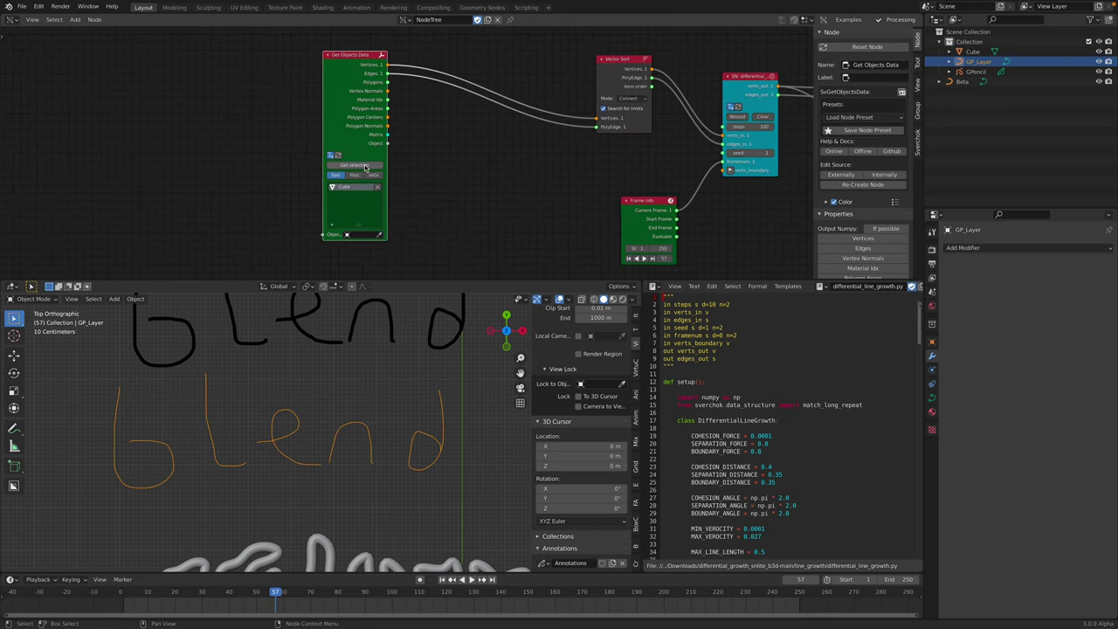
click(354, 166)
click(315, 458)
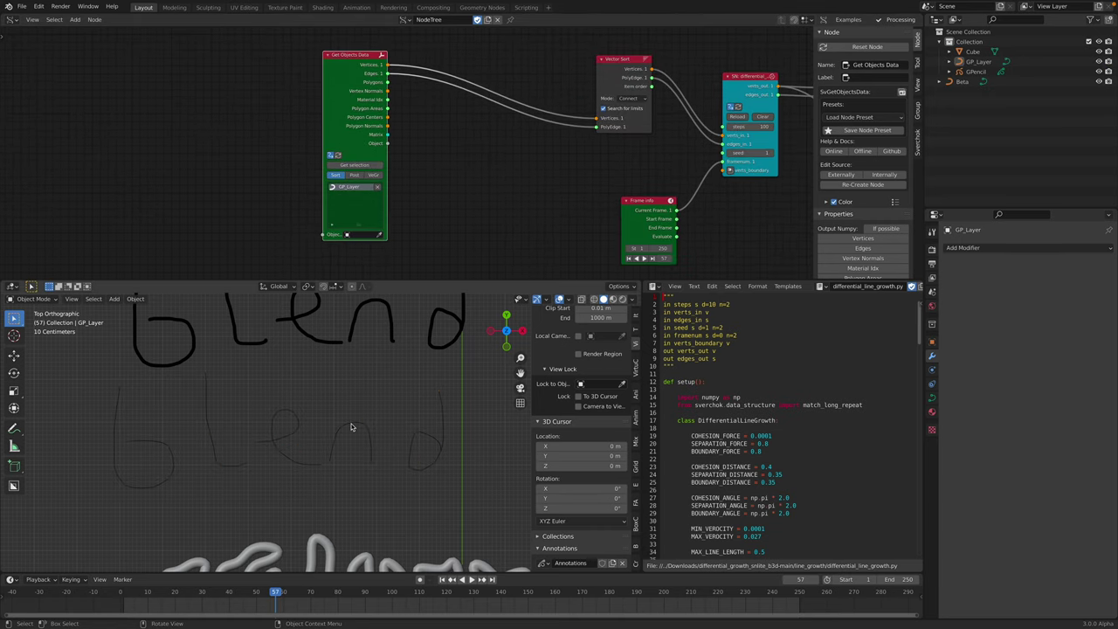
- Preview the growth from the GP_Layer curve up to frame 110, and set the growth script node's steps to 250
middle_drag(544, 185, 403, 184)
drag(225, 81, 301, 81)
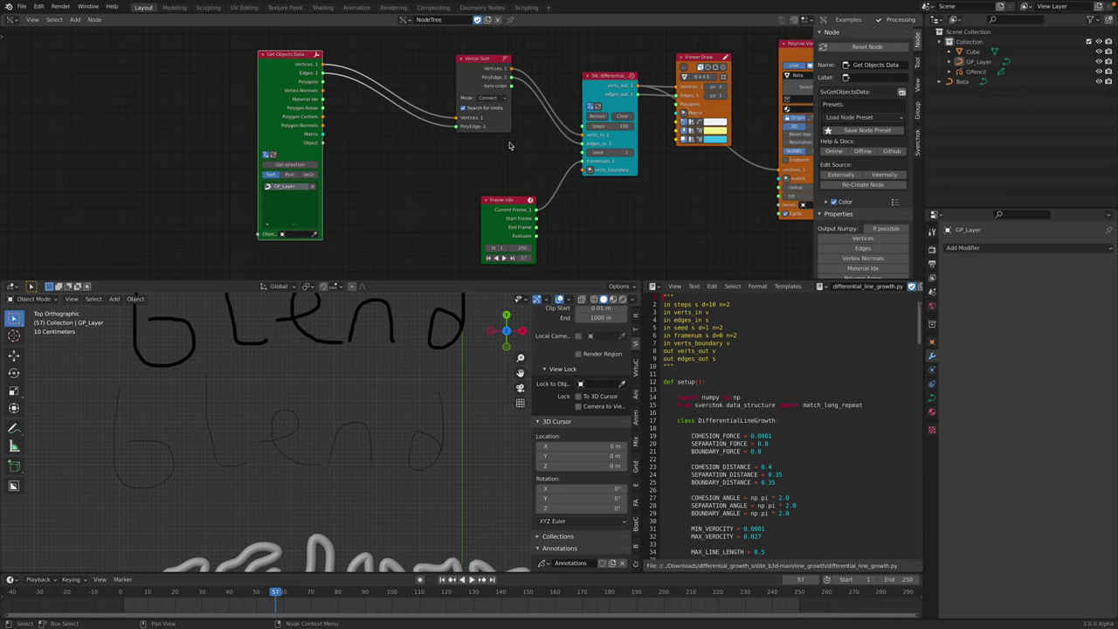
mouse_move(132, 595)
mouse_down()
mouse_move(184, 598)
mouse_move(124, 590)
mouse_up()
scroll(252, 519, down, 1)
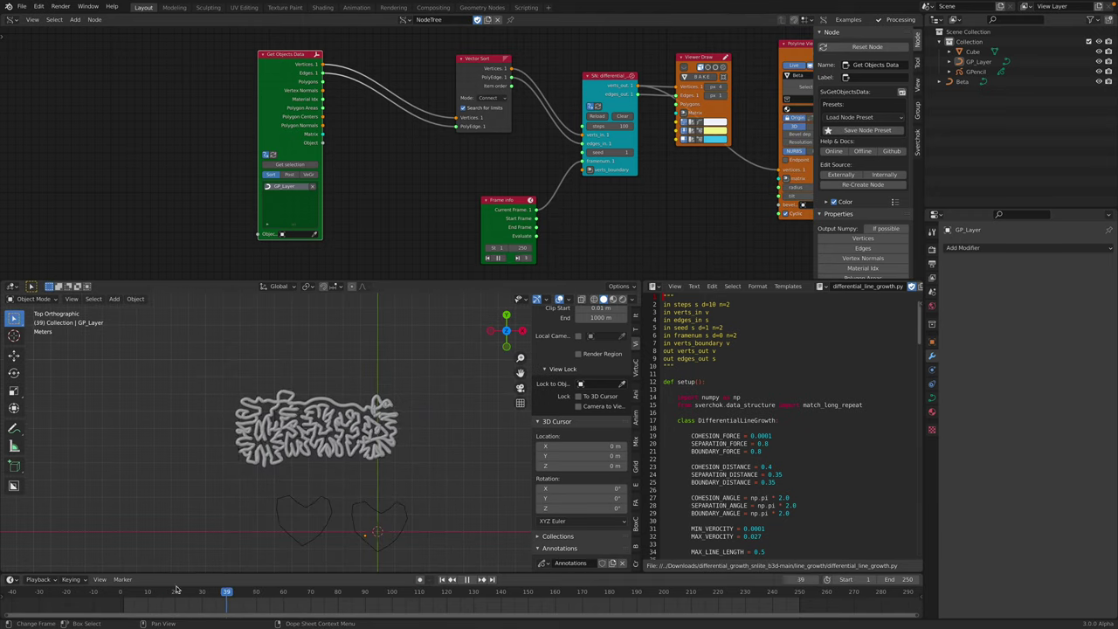
drag(192, 592, 356, 590)
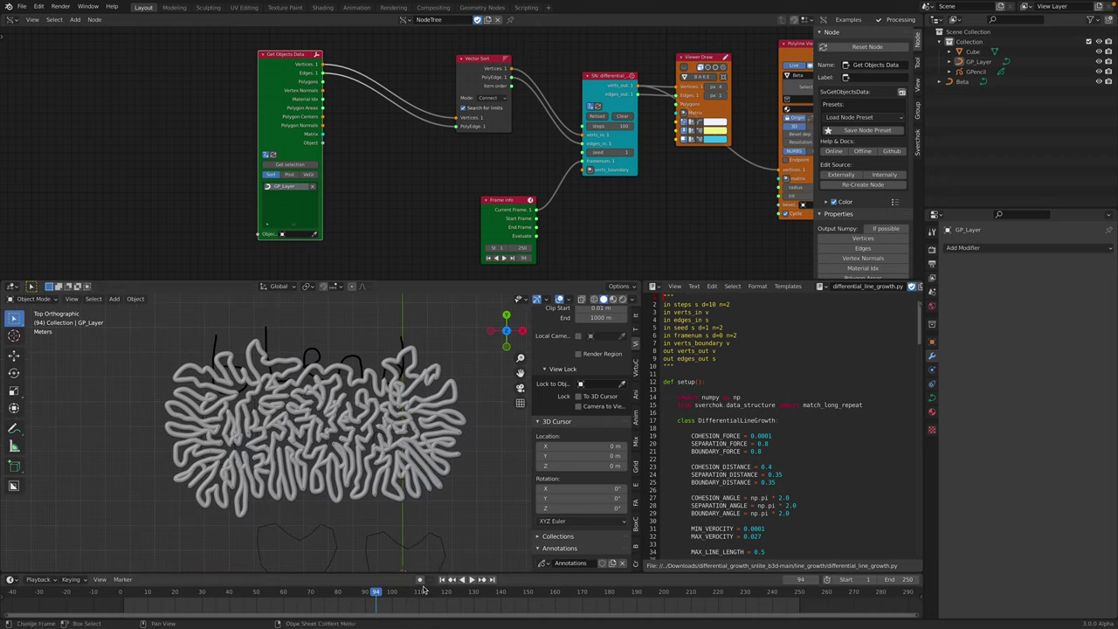
drag(205, 592, 419, 563)
click(614, 126)
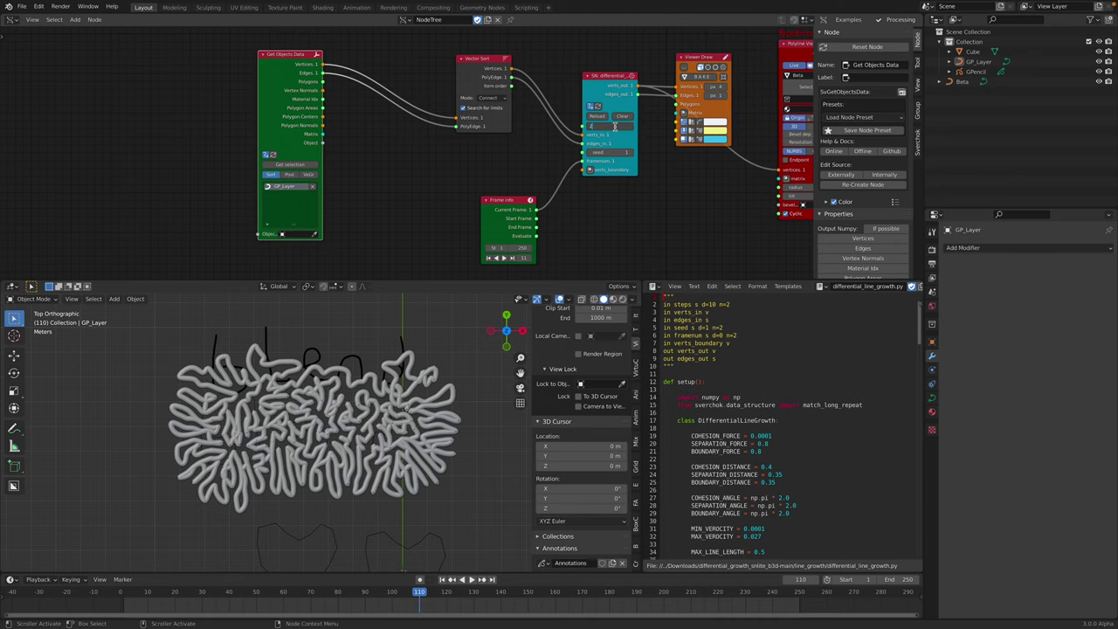
- Switch to Safari and examine the SNL DIFFERENTIAL GROWTH issue and the example node trees in the differential_growth_snlite_b3d README
key(ctrl+Right)
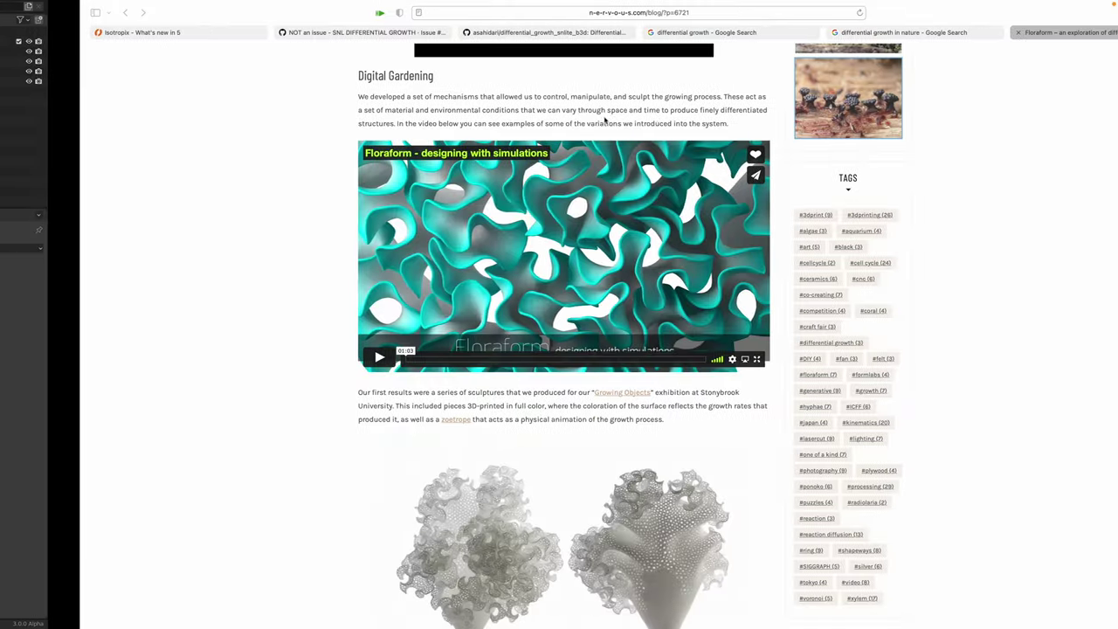
click(312, 38)
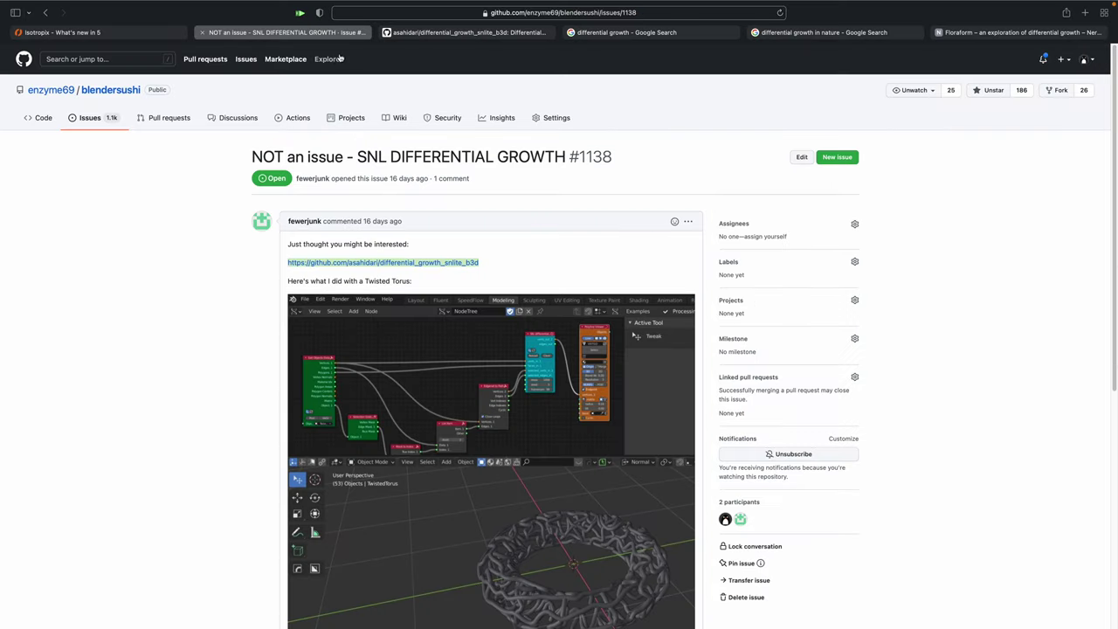
scroll(475, 393, down, 5)
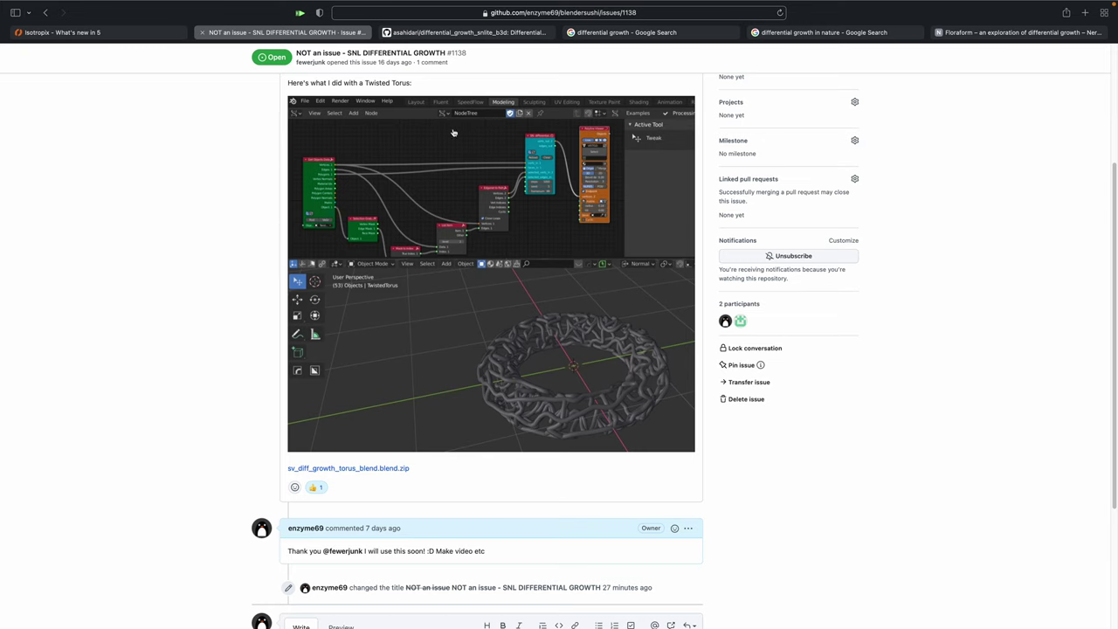
click(469, 35)
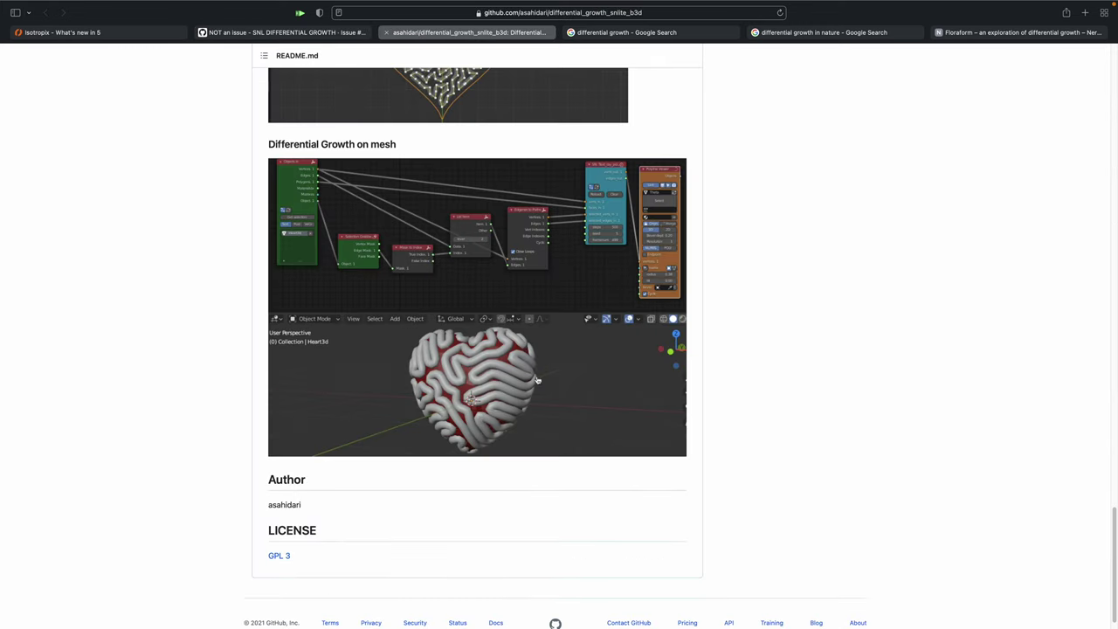
scroll(497, 388, up, 5)
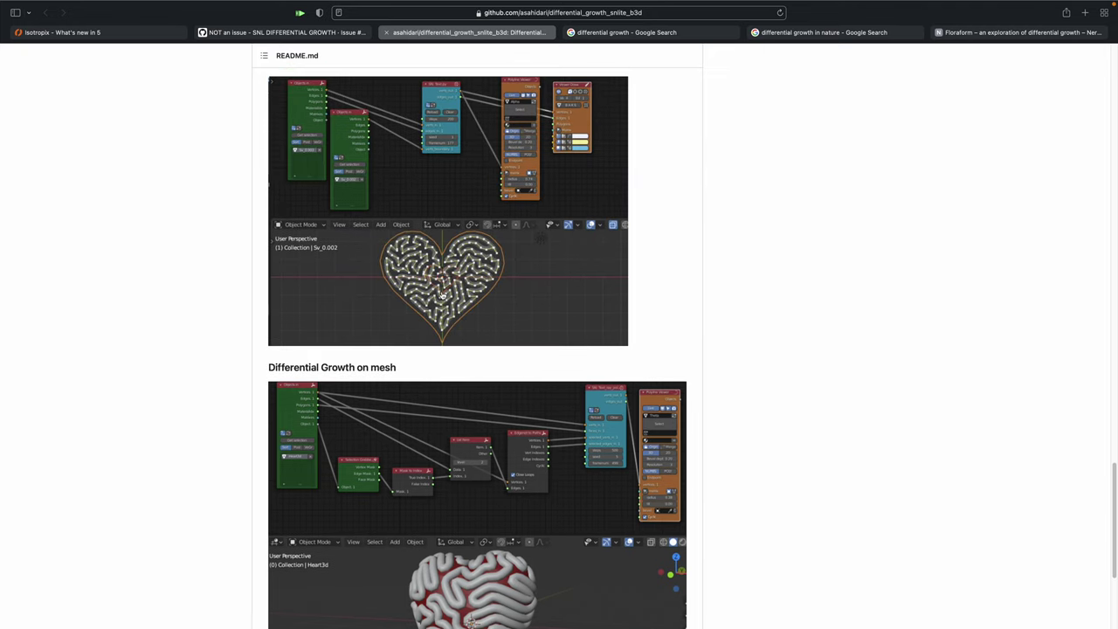
scroll(443, 296, up, 2)
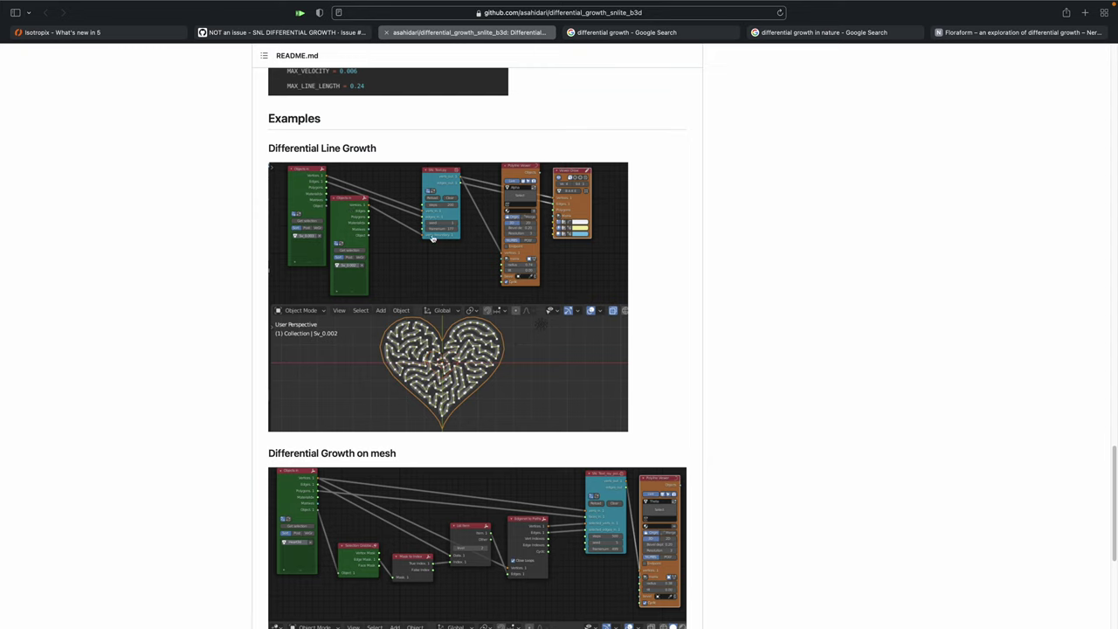
- Browse the differential growth image results for references and open the Differential Line Growth image from SideFX
click(616, 35)
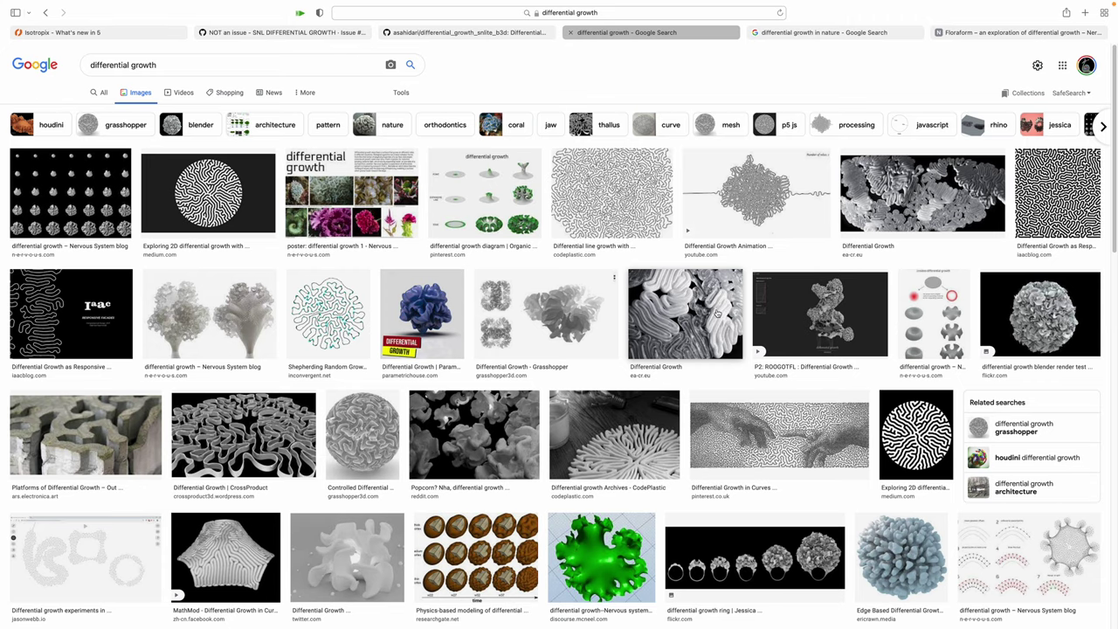
key(ctrl+Left)
key(ctrl+Right)
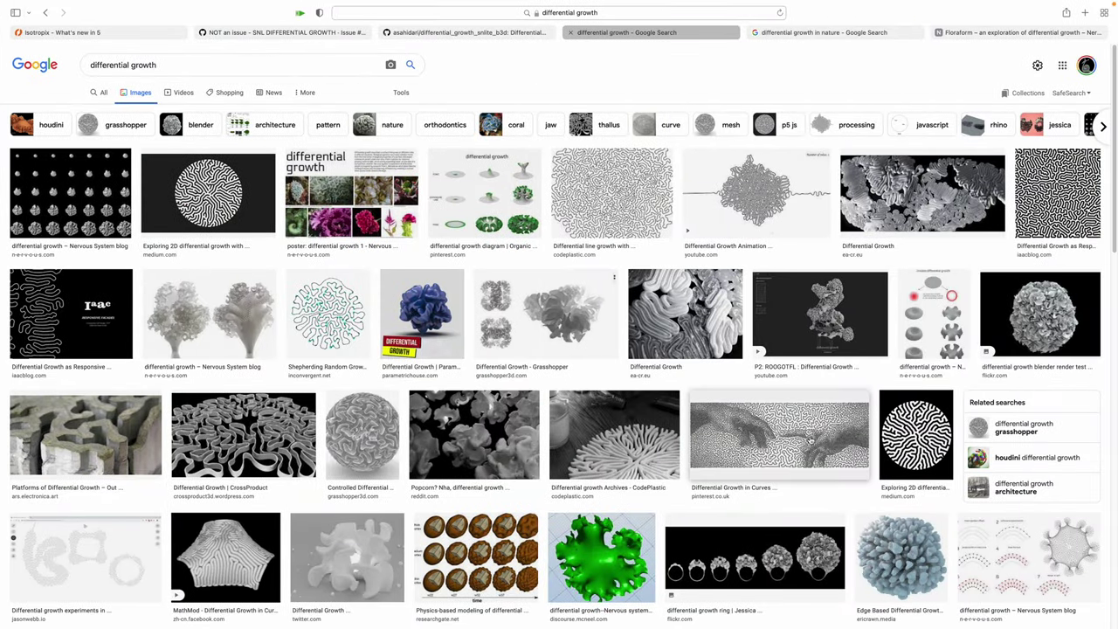
scroll(752, 482, down, 1)
scroll(752, 480, down, 15)
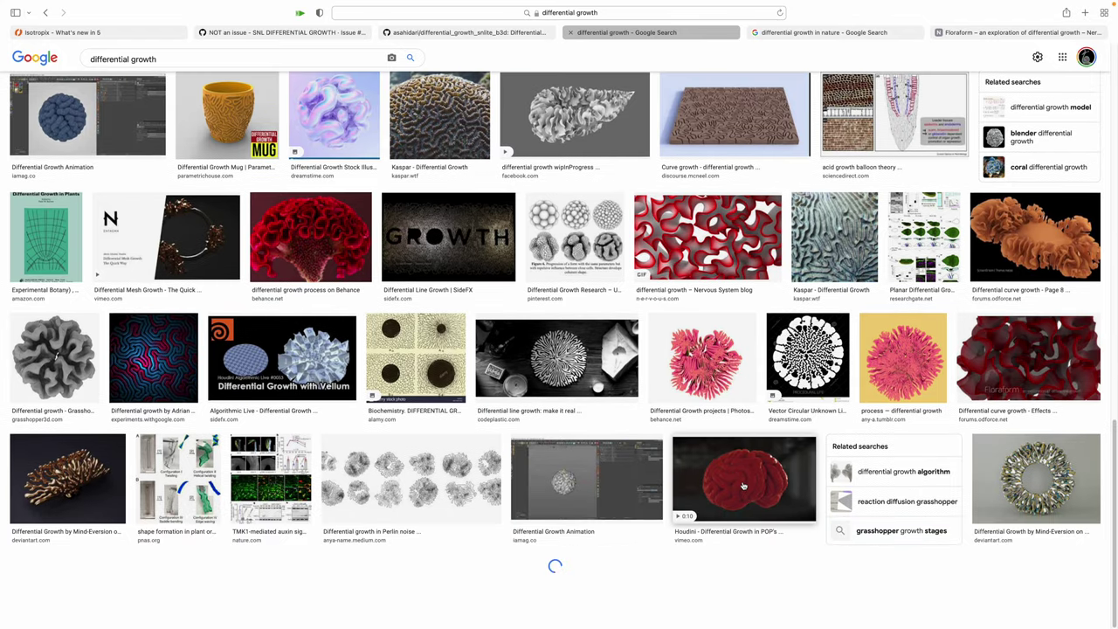
scroll(742, 485, down, 5)
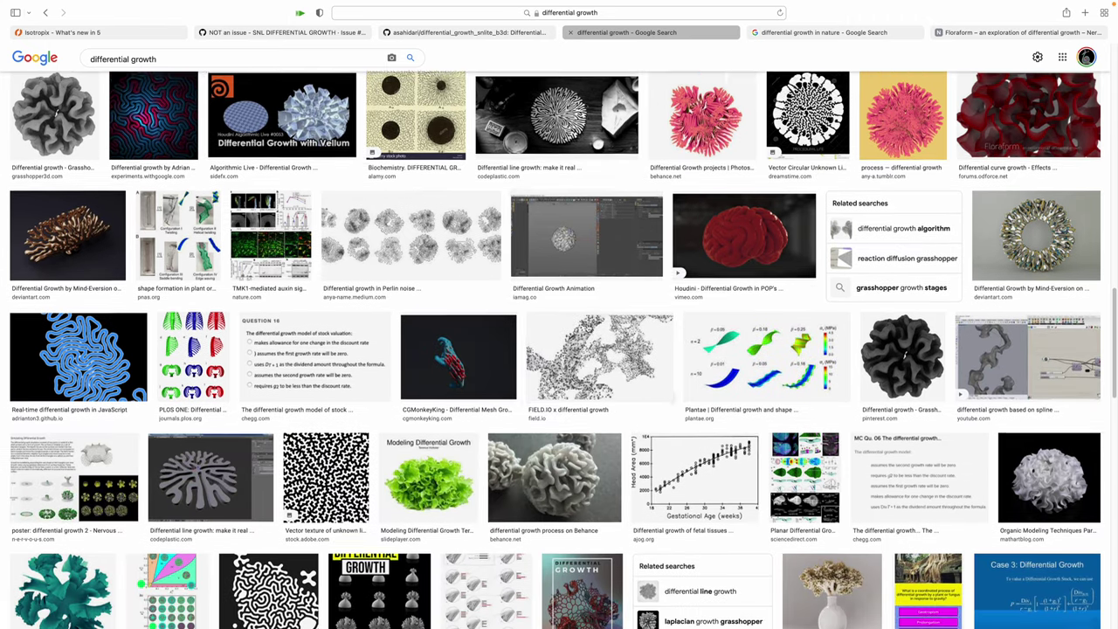
scroll(588, 353, down, 1)
scroll(585, 355, down, 2)
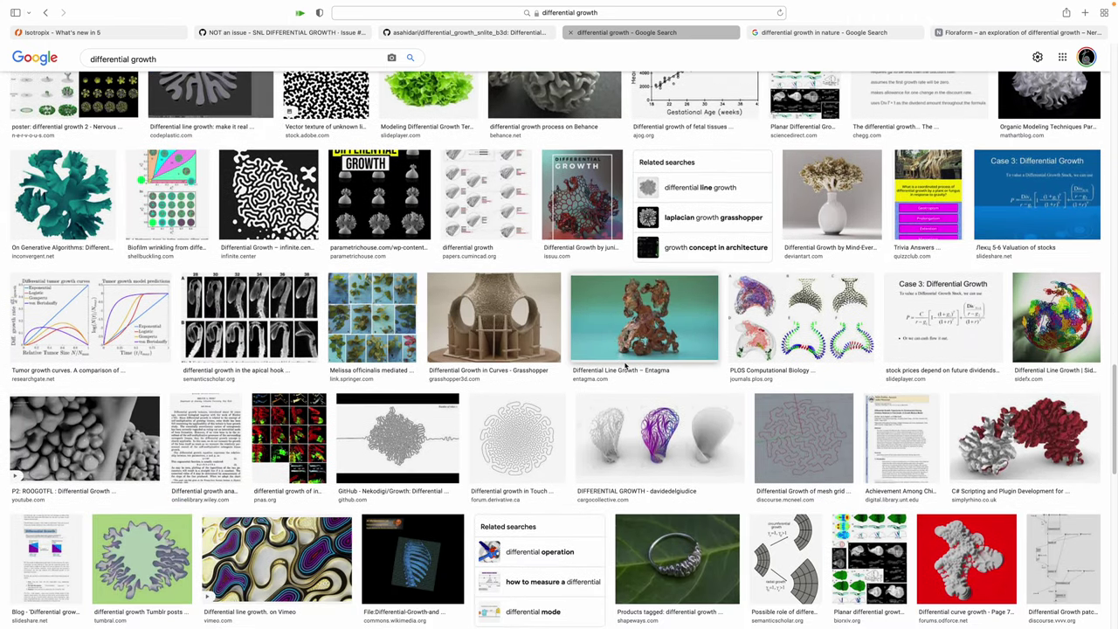
scroll(626, 365, up, 10)
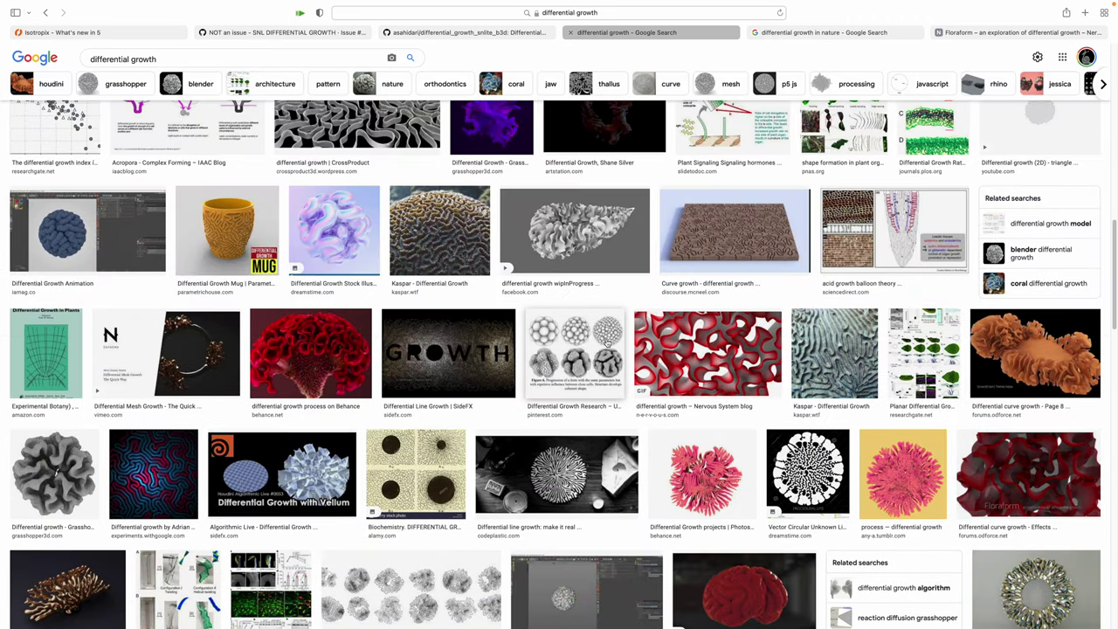
click(448, 353)
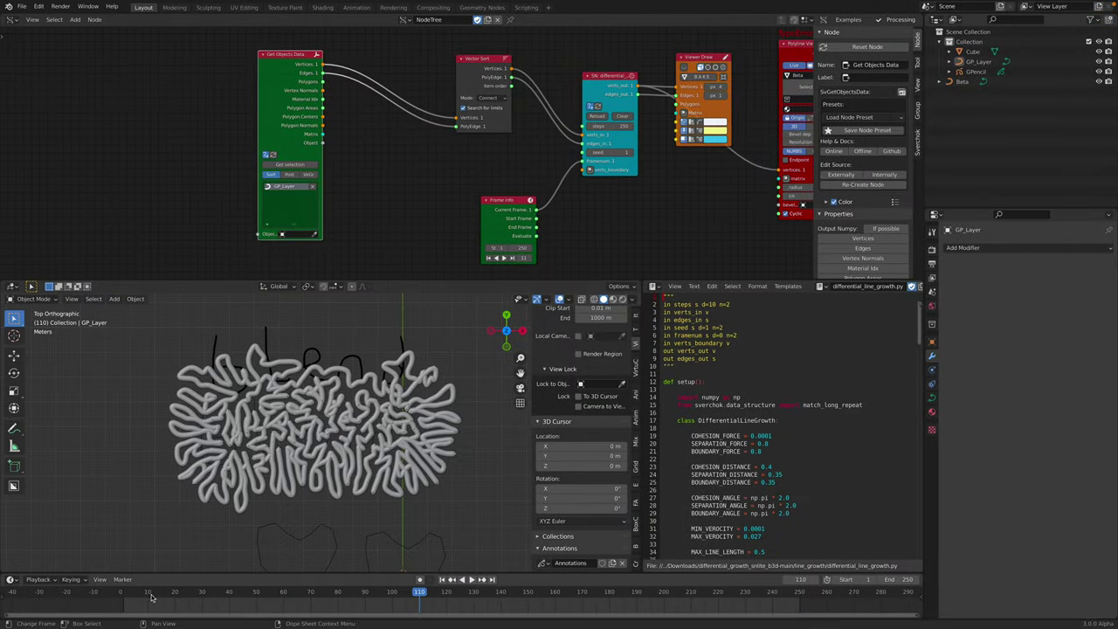
- In Blender, scrub the growth animation to frame 243 and view the grown curve in perspective with the viewport sidebar hidden
drag(151, 598, 556, 603)
scroll(662, 609, down, 3)
mouse_move(650, 594)
mouse_down()
mouse_move(173, 575)
mouse_move(678, 595)
mouse_move(163, 583)
mouse_move(765, 597)
mouse_move(383, 599)
mouse_move(715, 599)
mouse_up()
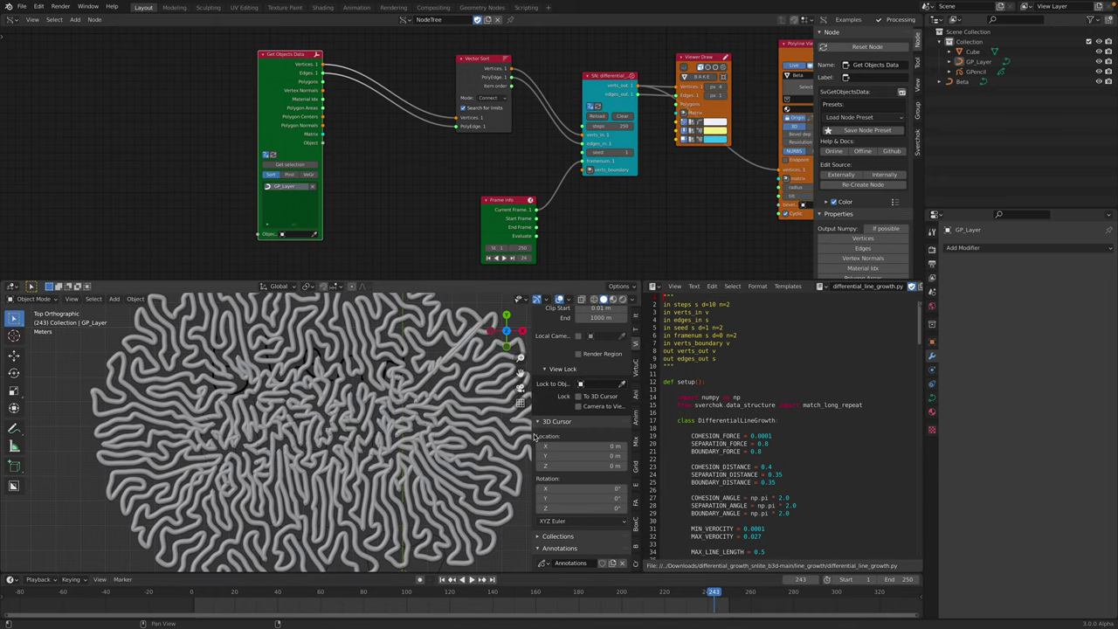
key(n)
middle_drag(535, 436, 440, 426)
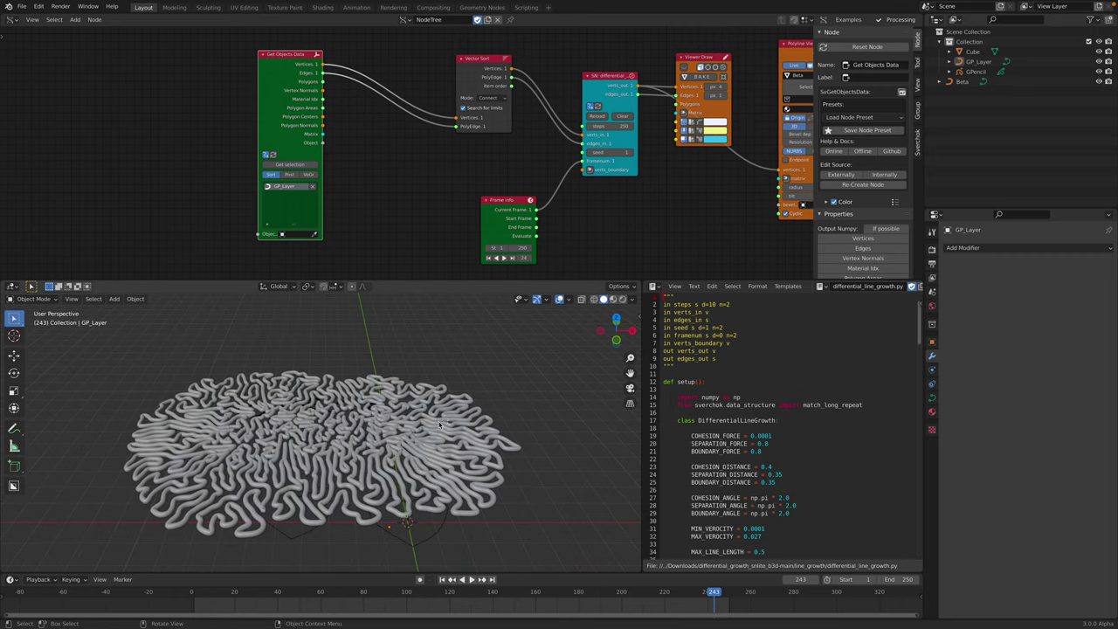
- Select the Beta curve, play the growth animation, and inspect the curve up close at different frames
click(440, 426)
key(space)
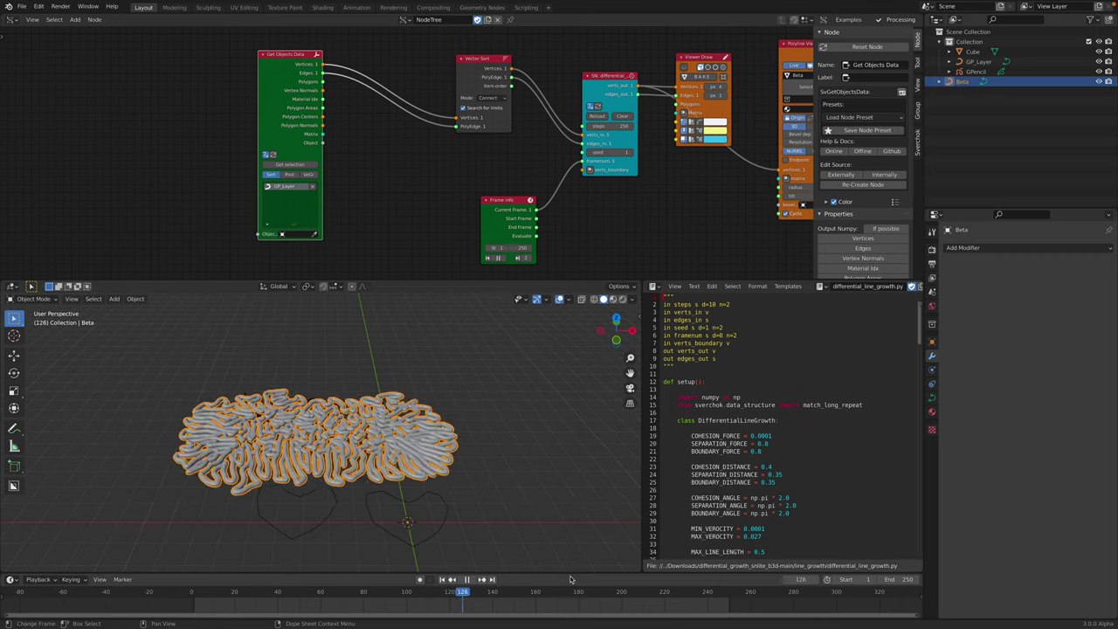
mouse_move(571, 592)
mouse_down()
mouse_move(193, 591)
mouse_move(650, 587)
mouse_move(559, 587)
mouse_up()
scroll(424, 398, up, 3)
key(z)
click(395, 396)
mouse_move(395, 396)
shift+middle_down()
mouse_move(422, 385)
mouse_move(425, 421)
shift+middle_up()
click(499, 320)
drag(578, 593, 273, 568)
middle_drag(421, 466, 414, 482)
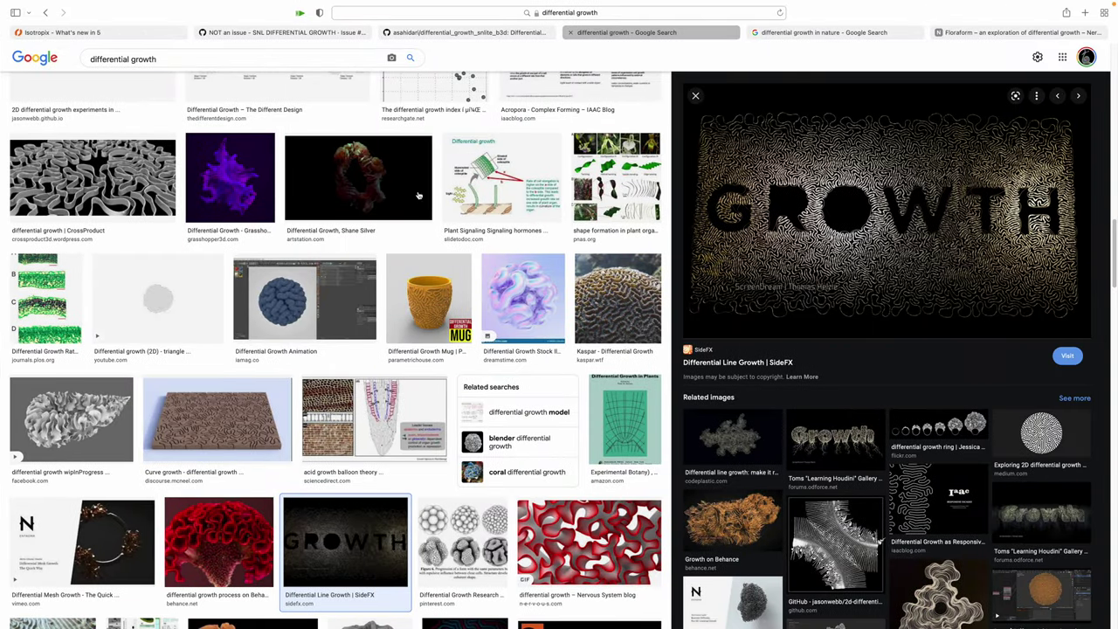
- Return to the SNL DIFFERENTIAL GROWTH issue in Safari and open its linked differential_growth_snlite_b3d repository
click(275, 32)
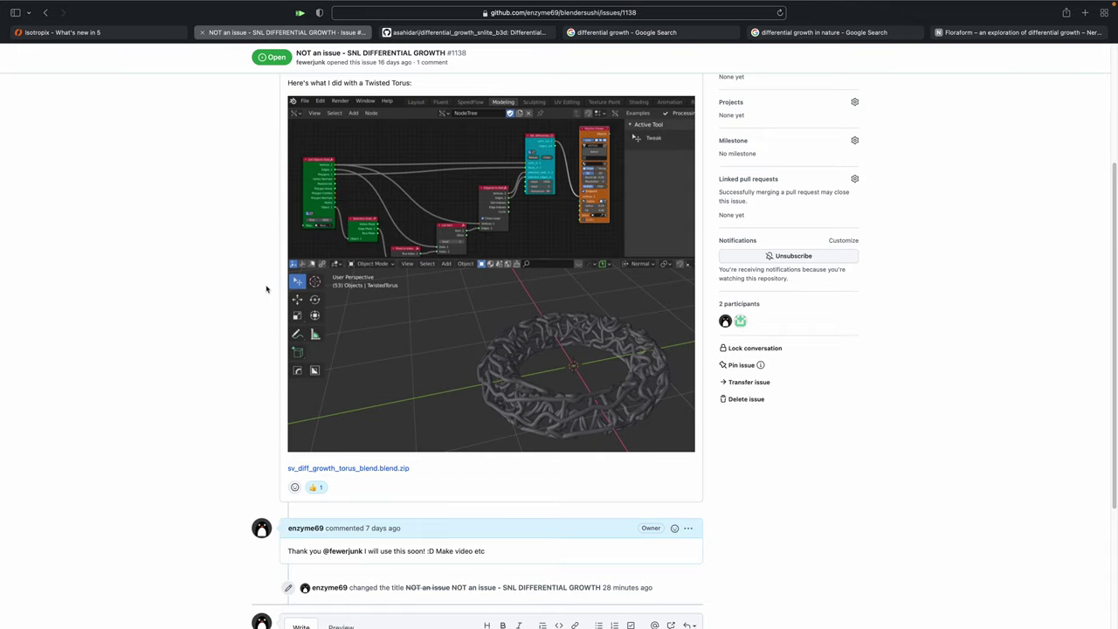
scroll(274, 346, up, 3)
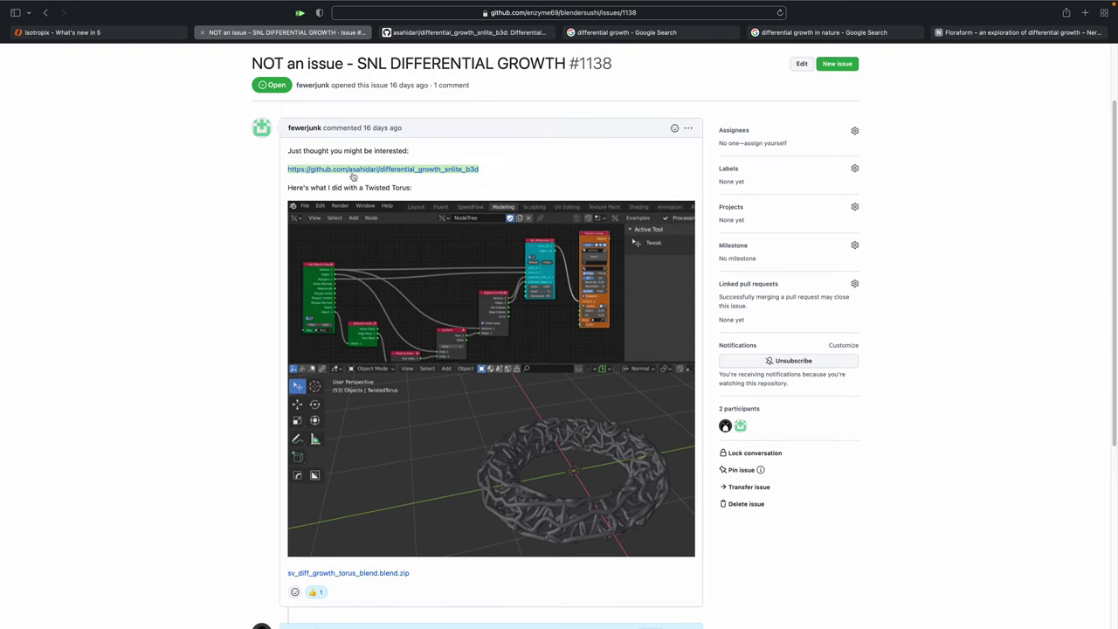
click(405, 170)
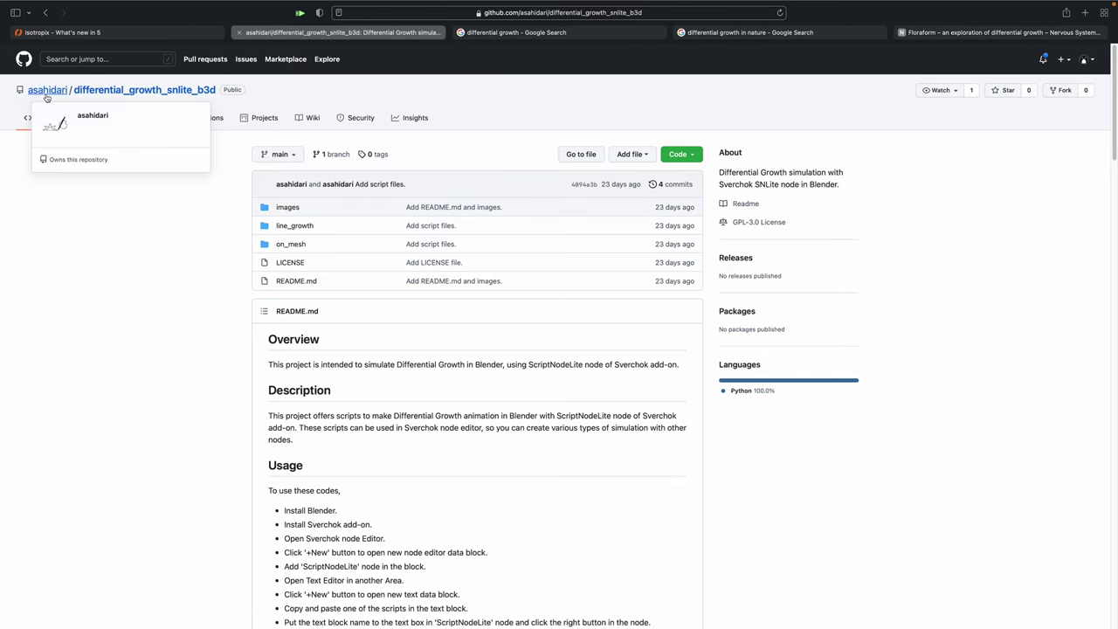
- Examine the README's usage instructions, script parameters, and examples of differential growth on lines and on a mesh
scroll(408, 366, down, 20)
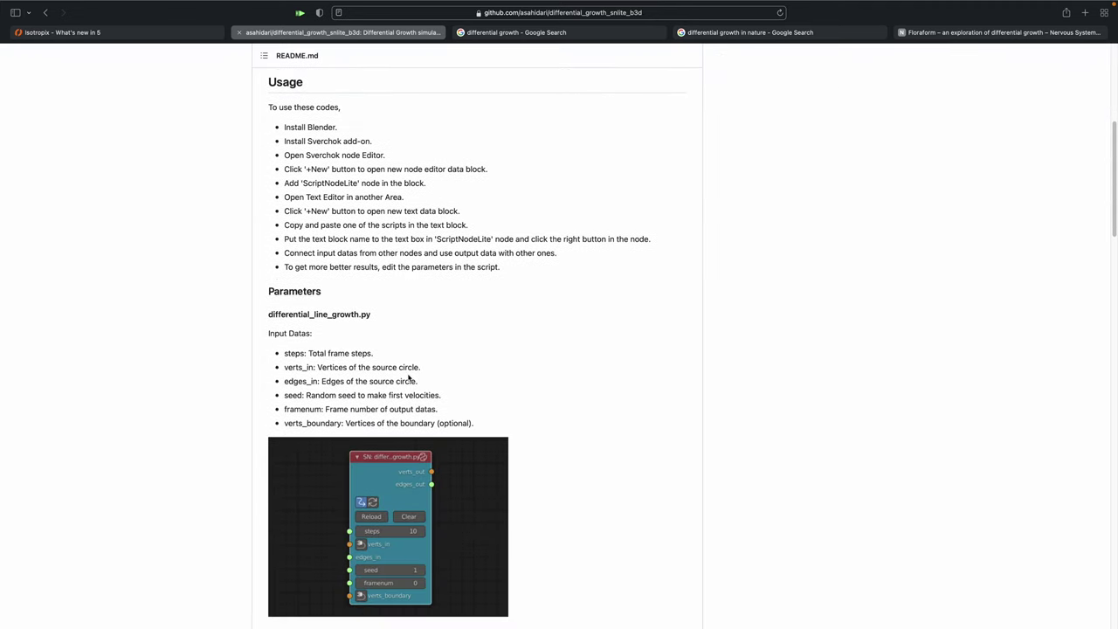
scroll(409, 385, up, 3)
scroll(410, 367, down, 9)
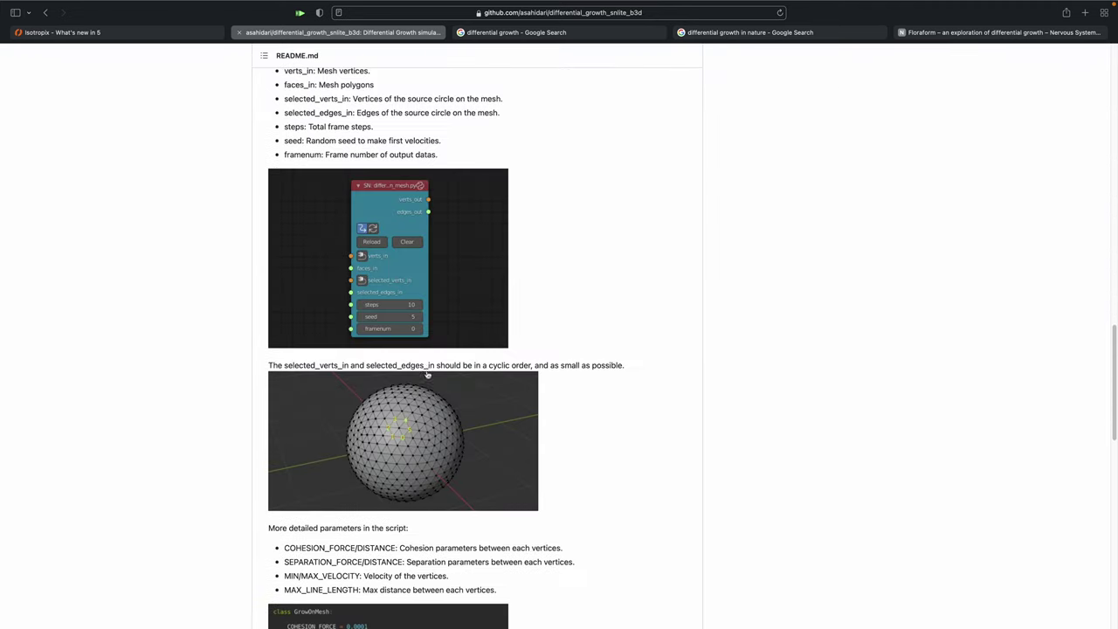
scroll(407, 201, up, 2)
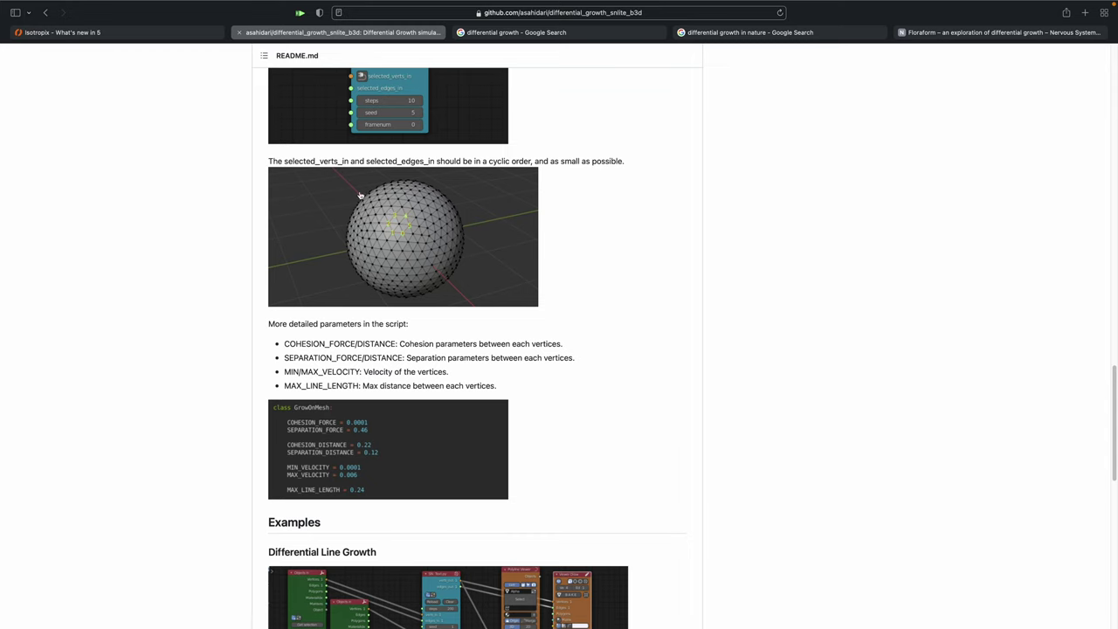
scroll(390, 245, up, 1)
scroll(404, 340, down, 15)
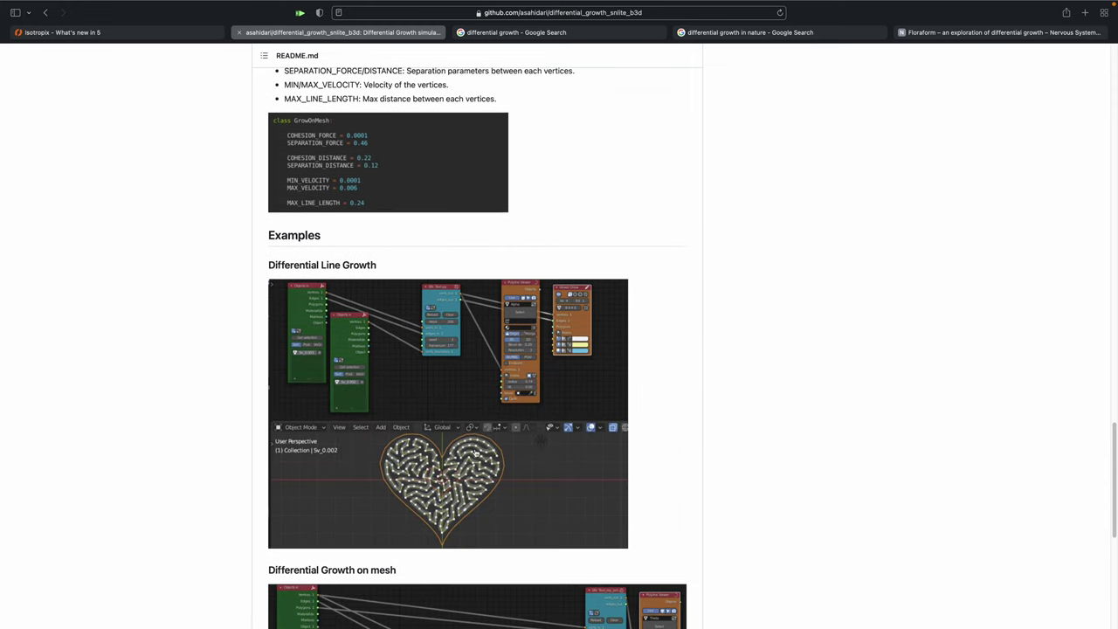
scroll(514, 352, up, 2)
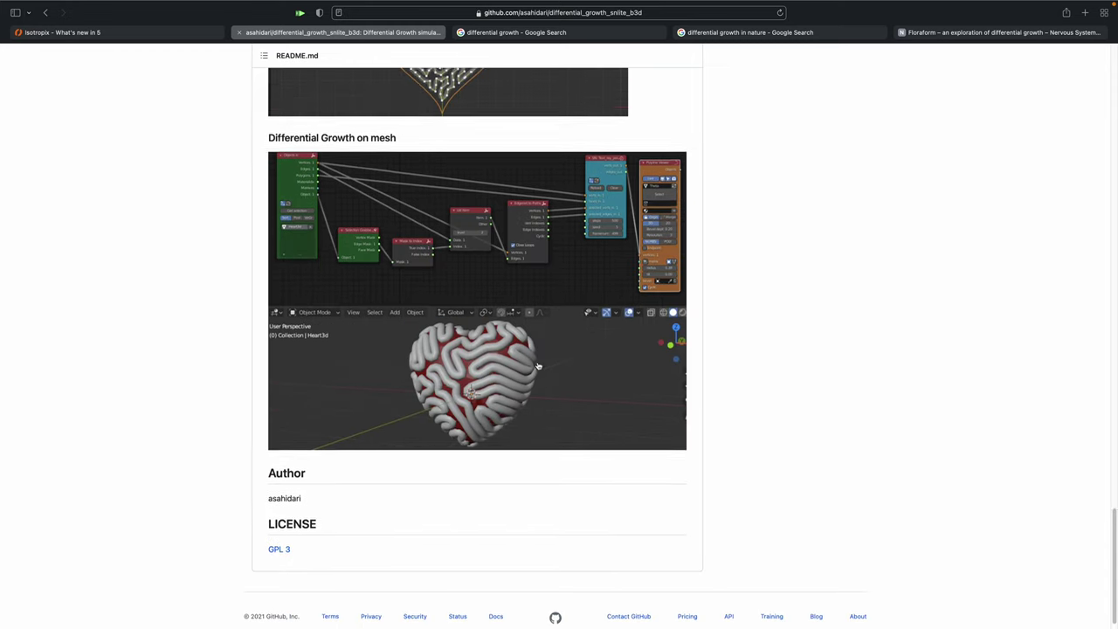
scroll(843, 234, up, 5)
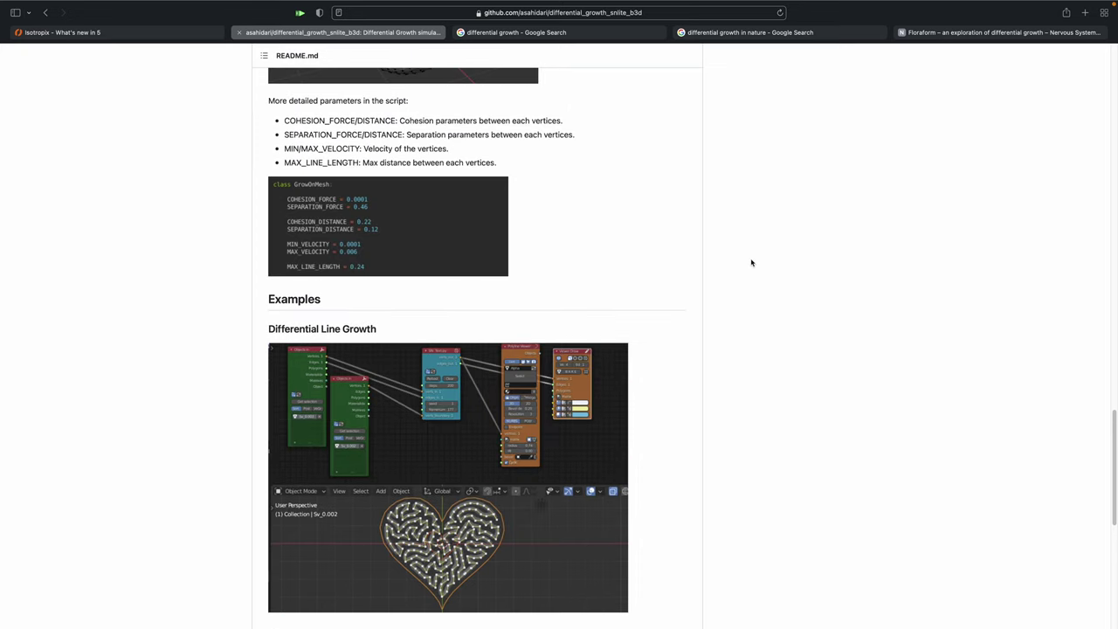
mouse_move(870, 7)
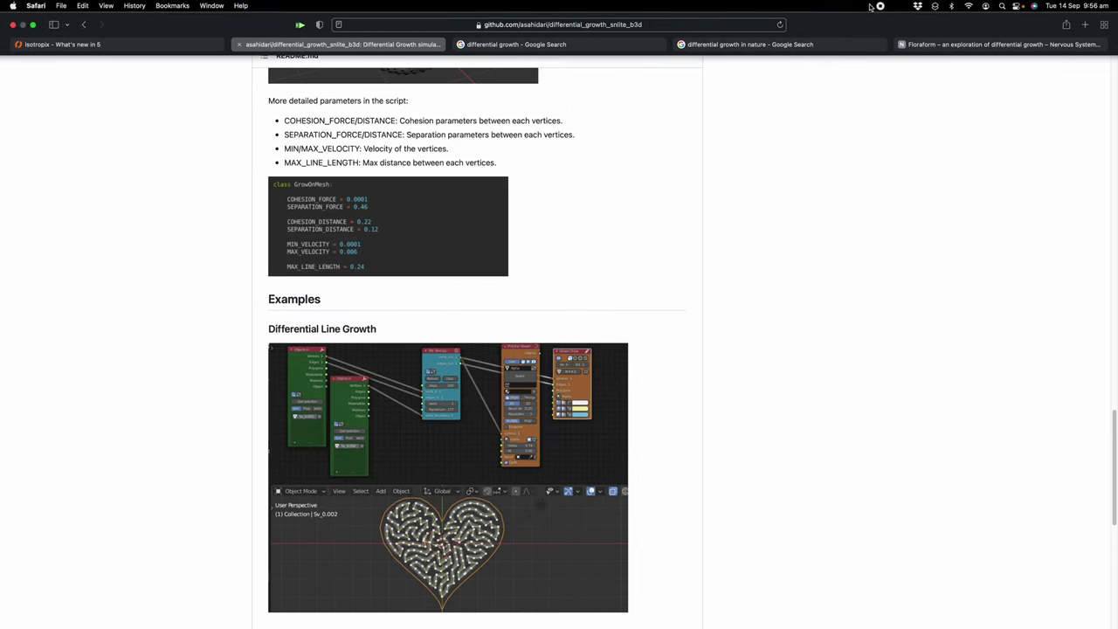